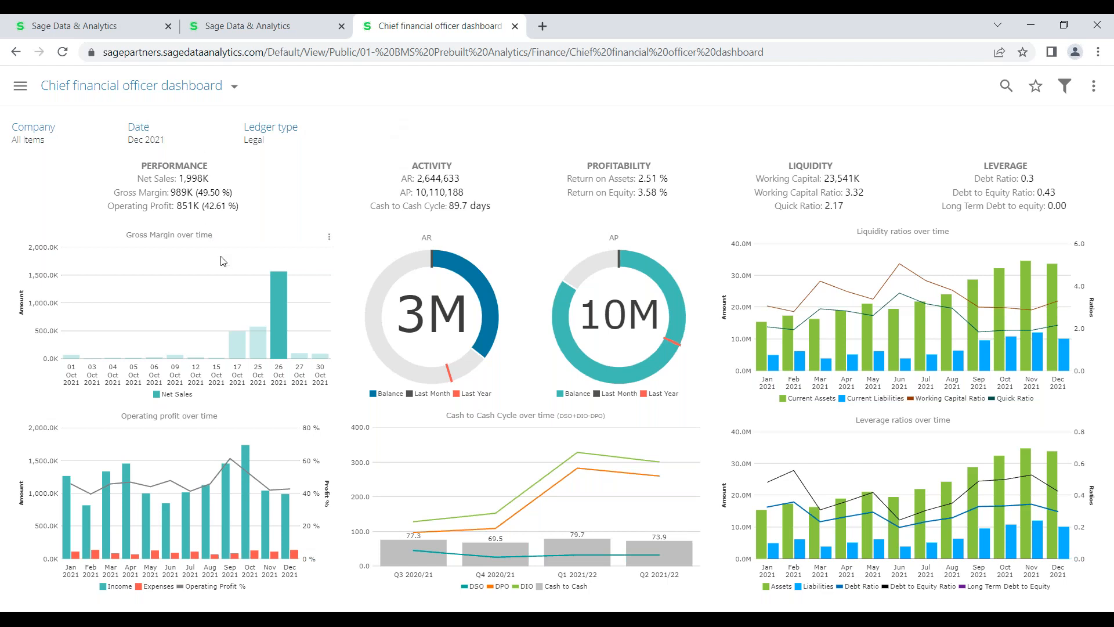
Drill the Gross Margin chart up from the 26 Oct bar back to monthly 2021 values
left_click(275, 289)
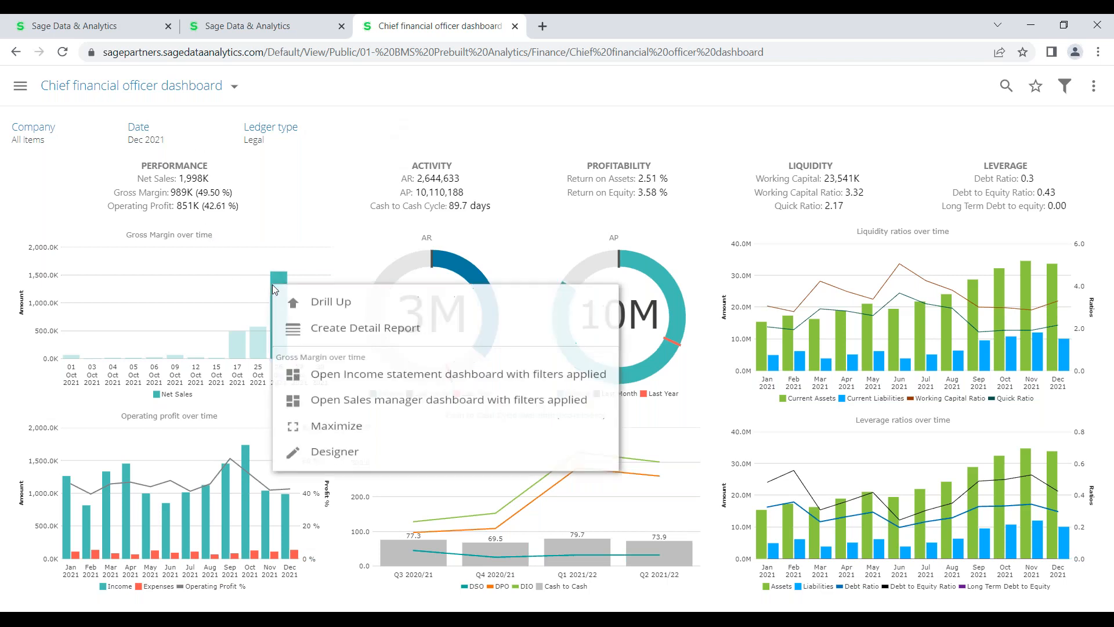
left_click(291, 296)
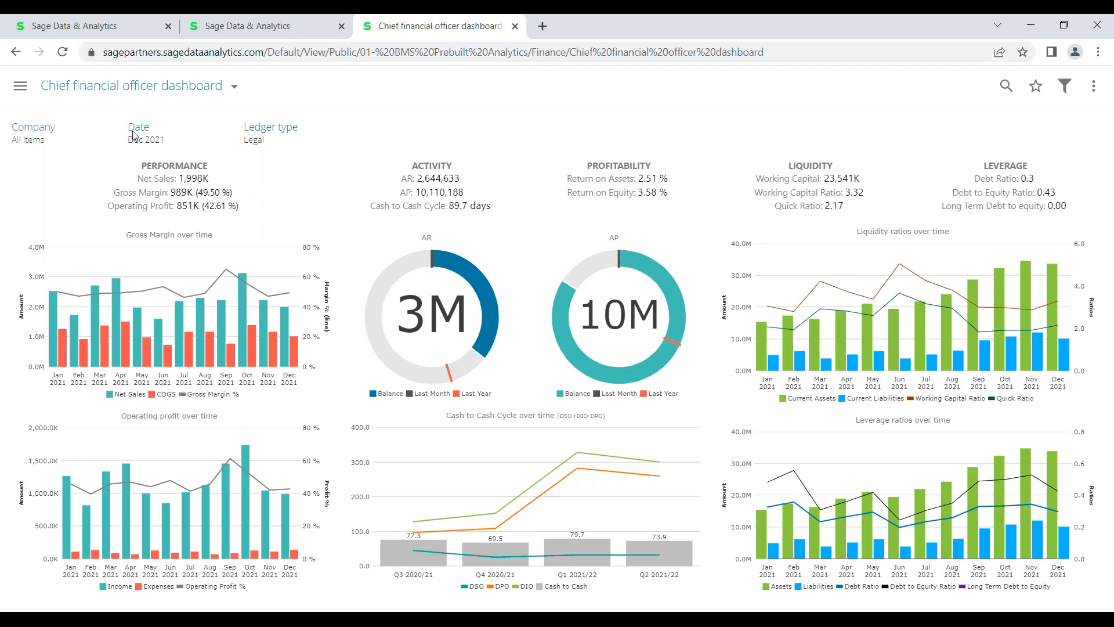
left_click(33, 139)
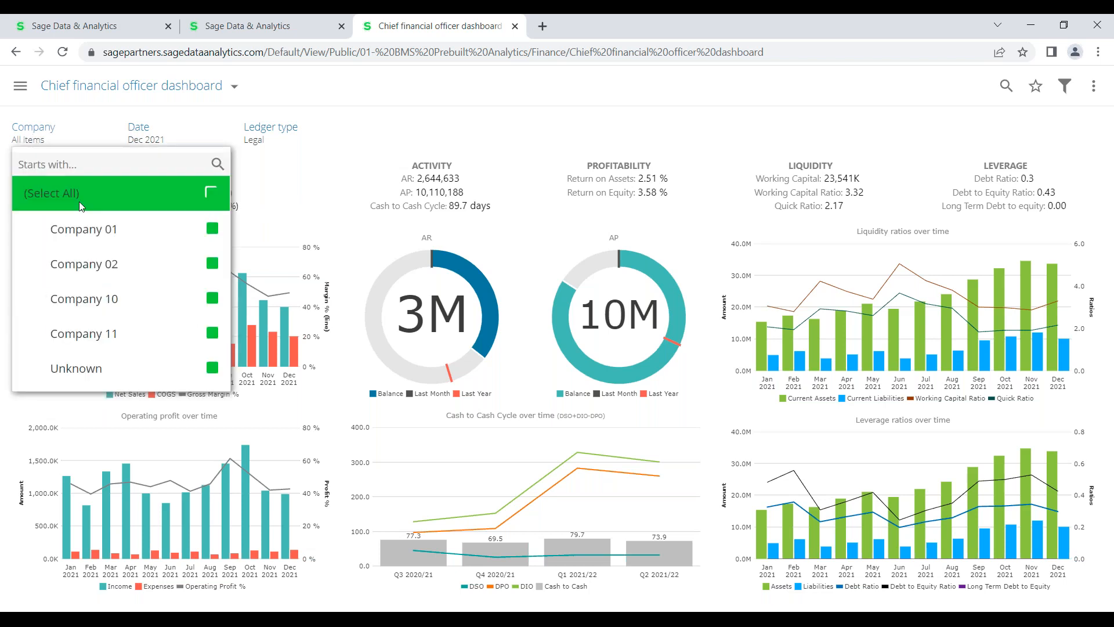
left_click(95, 199)
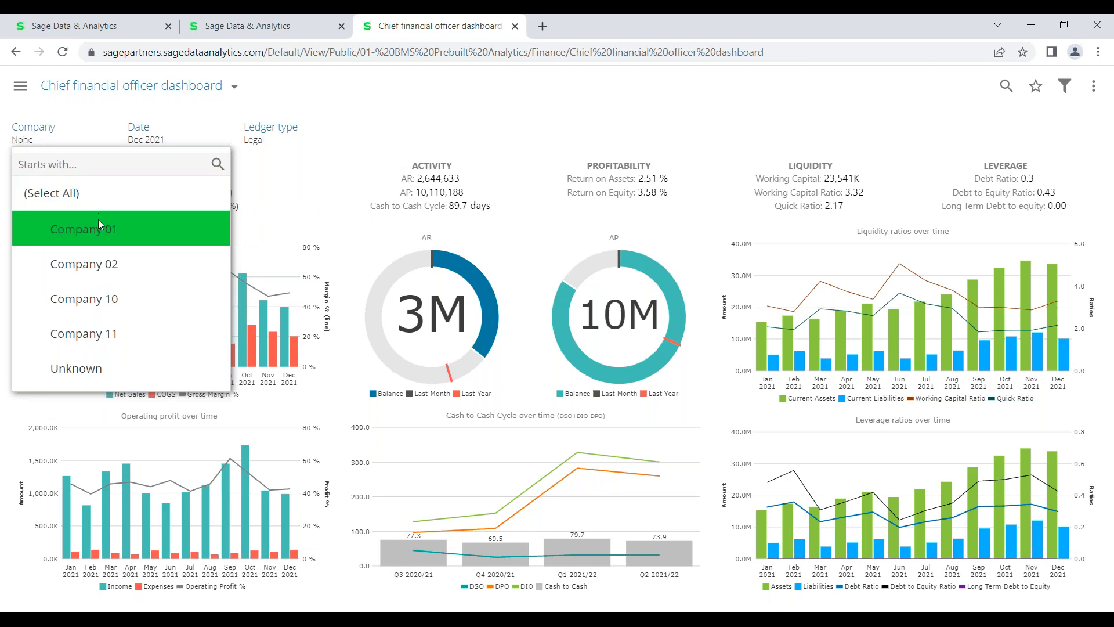
left_click(99, 218)
left_click(112, 290)
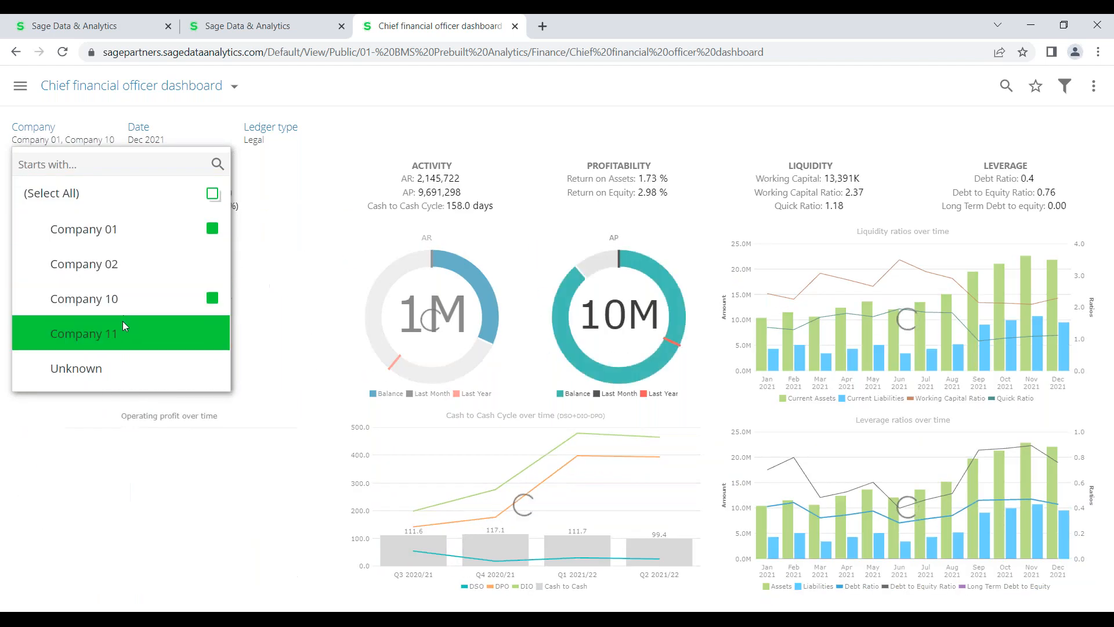
left_click(211, 197)
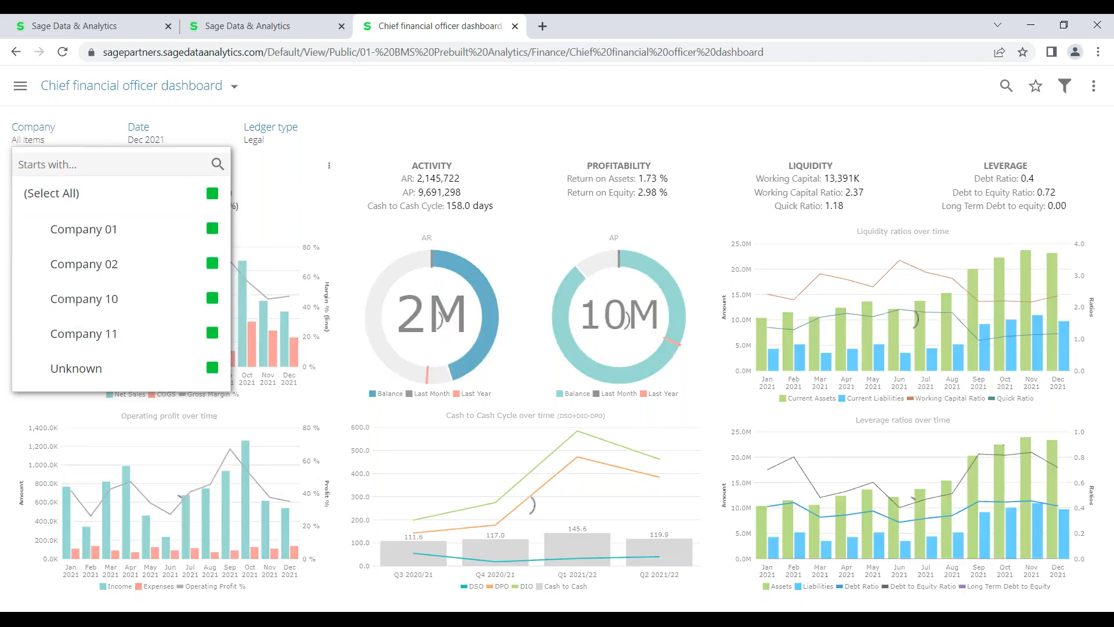
left_click(391, 133)
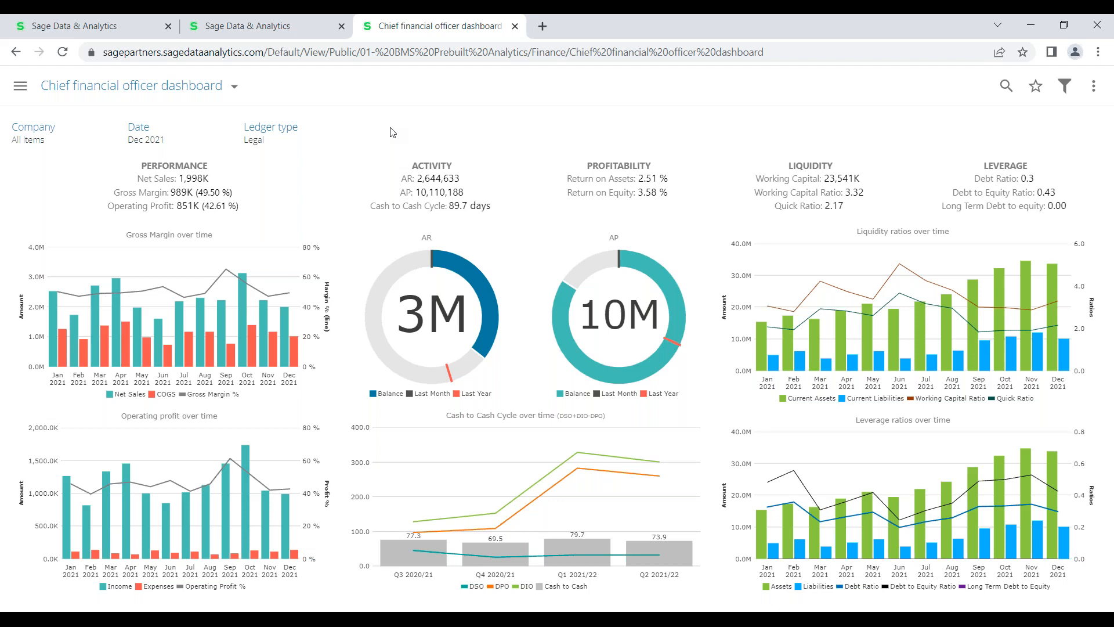
Drill the Oct 2021 bar into daily net sales and bring up the 26 Oct bar's actions
left_click(241, 312)
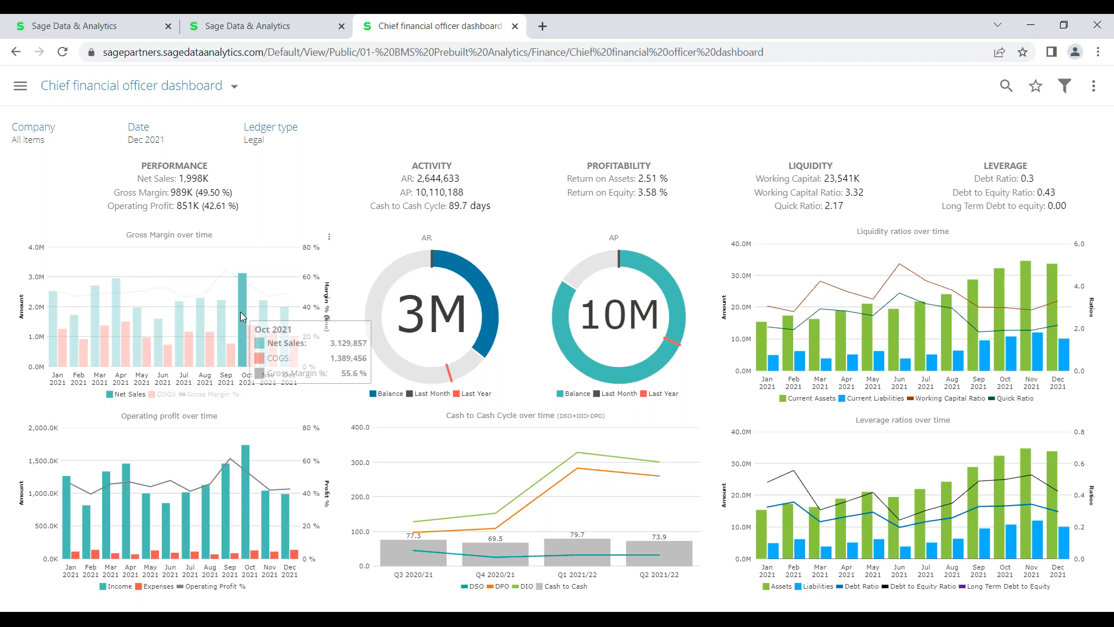
left_click(240, 312)
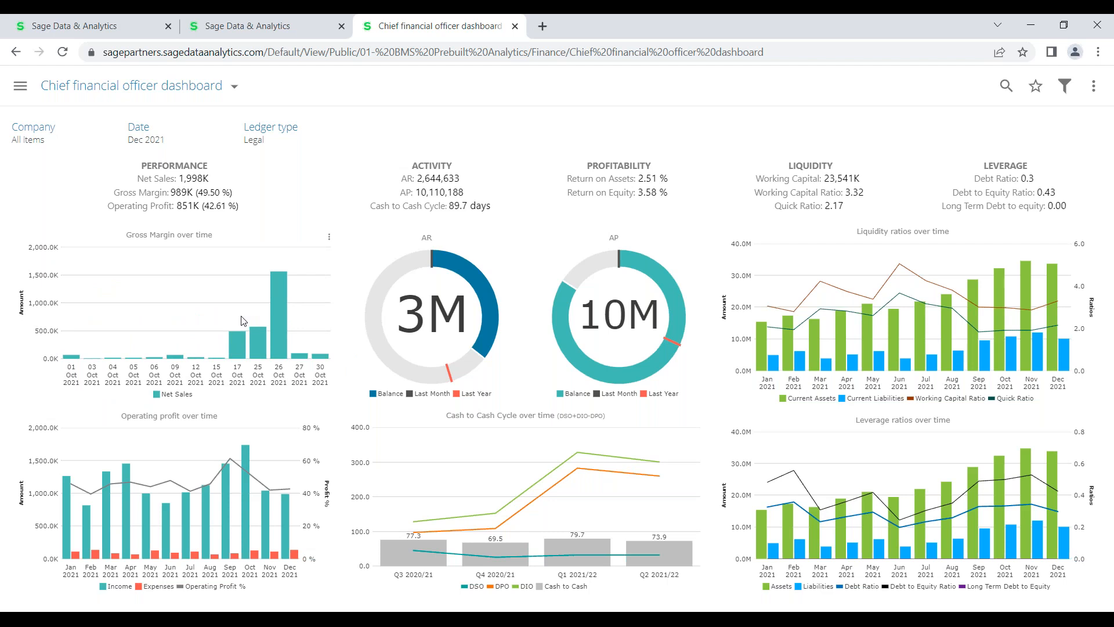
left_click(280, 318)
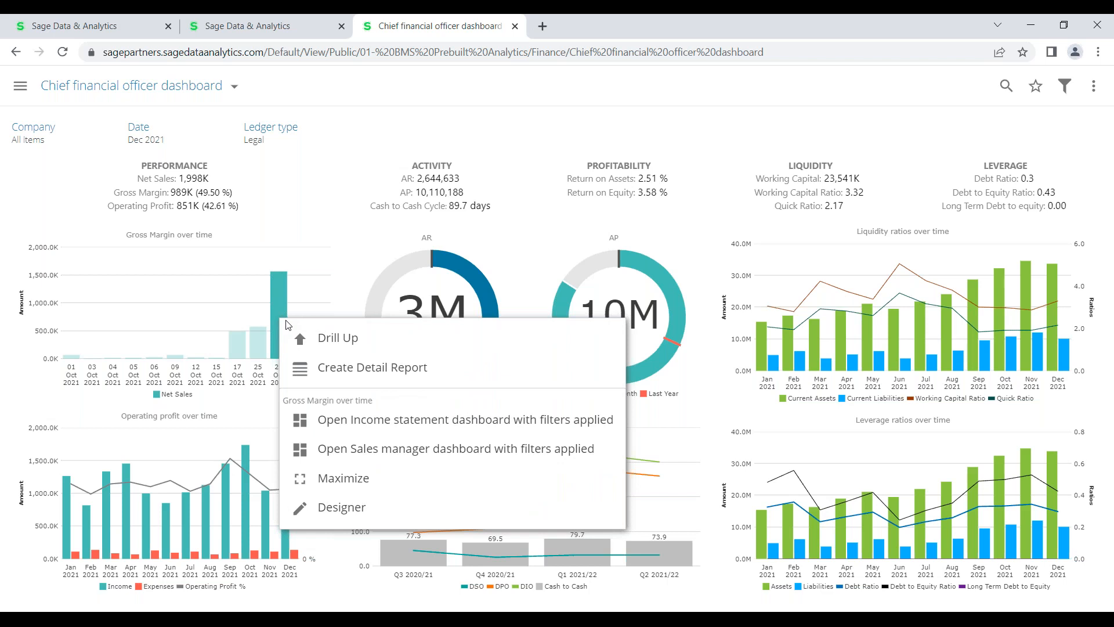
Open the filtered Income statement dashboard and filter its charts to Operating Expenses MTD actual
left_click(376, 425)
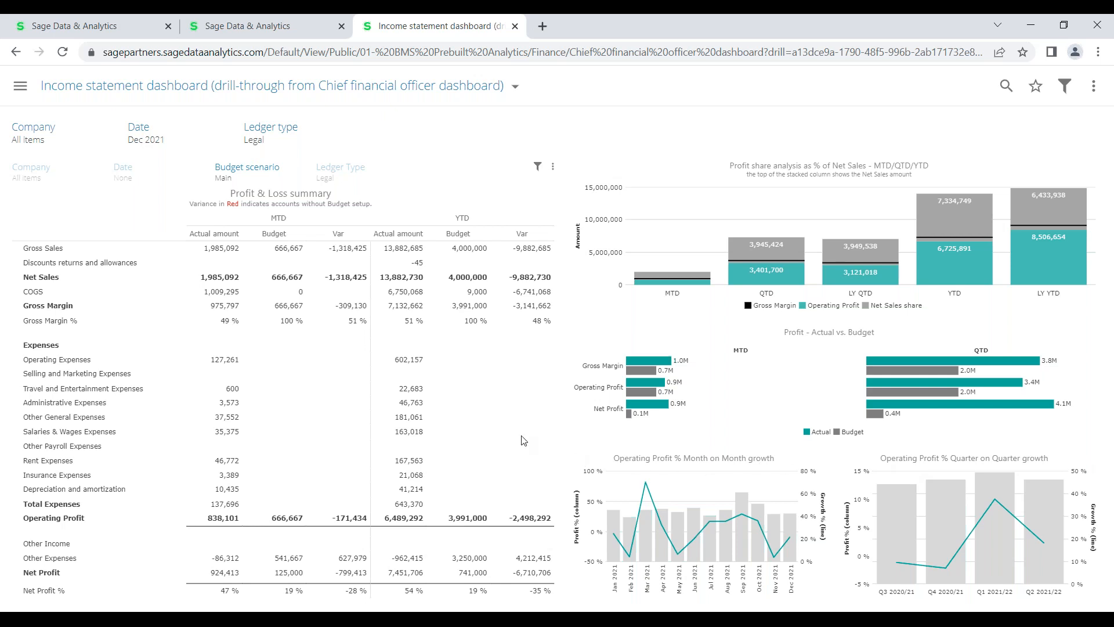
left_click(221, 361)
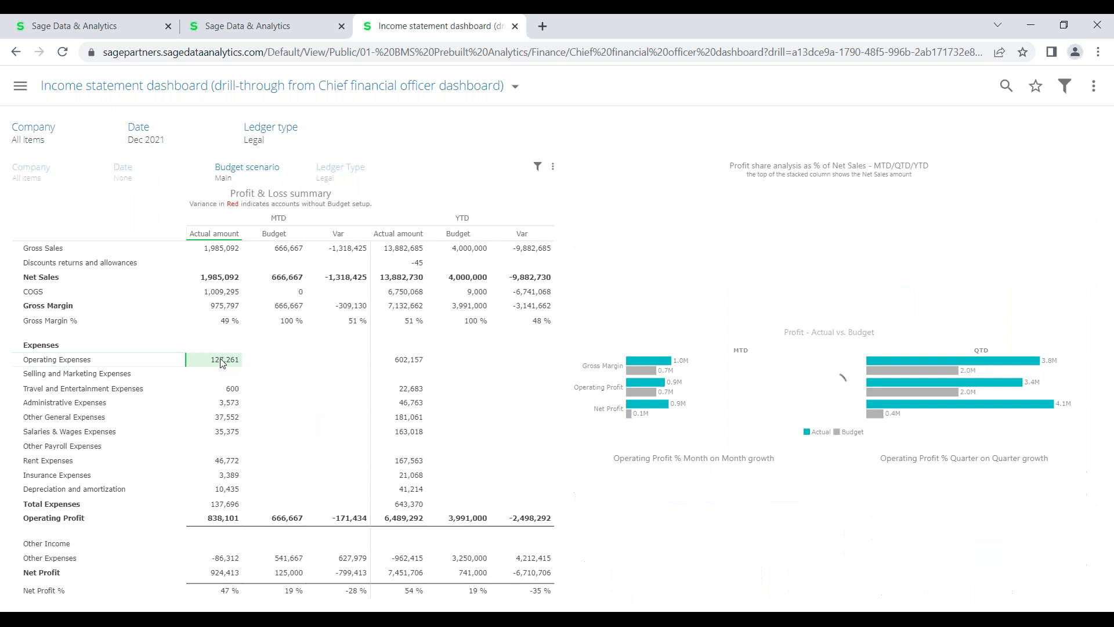
Create a detail report from the Operating Expenses amount listing its December 2021 transactions
right_click(221, 363)
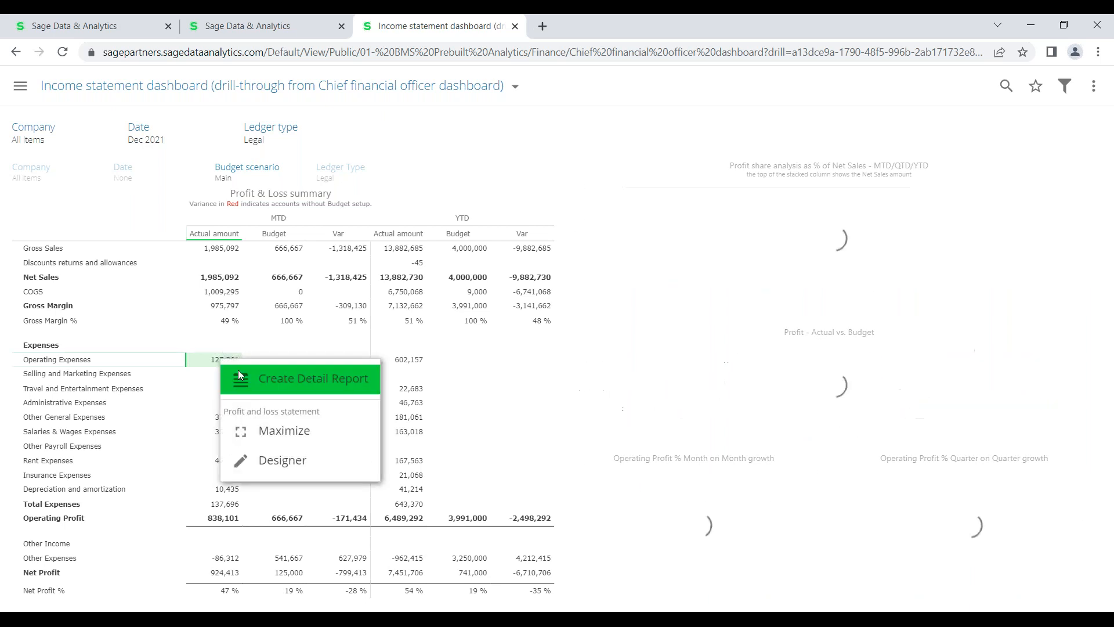
left_click(265, 382)
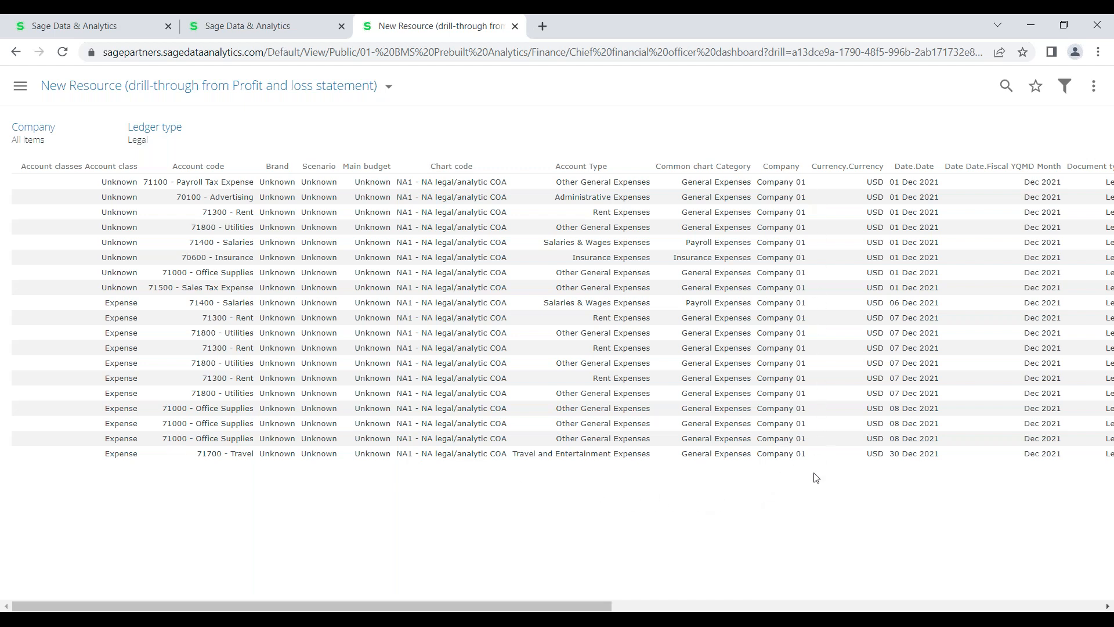
Check the page's download options, then go back twice to the Chief financial officer dashboard
left_click(1094, 86)
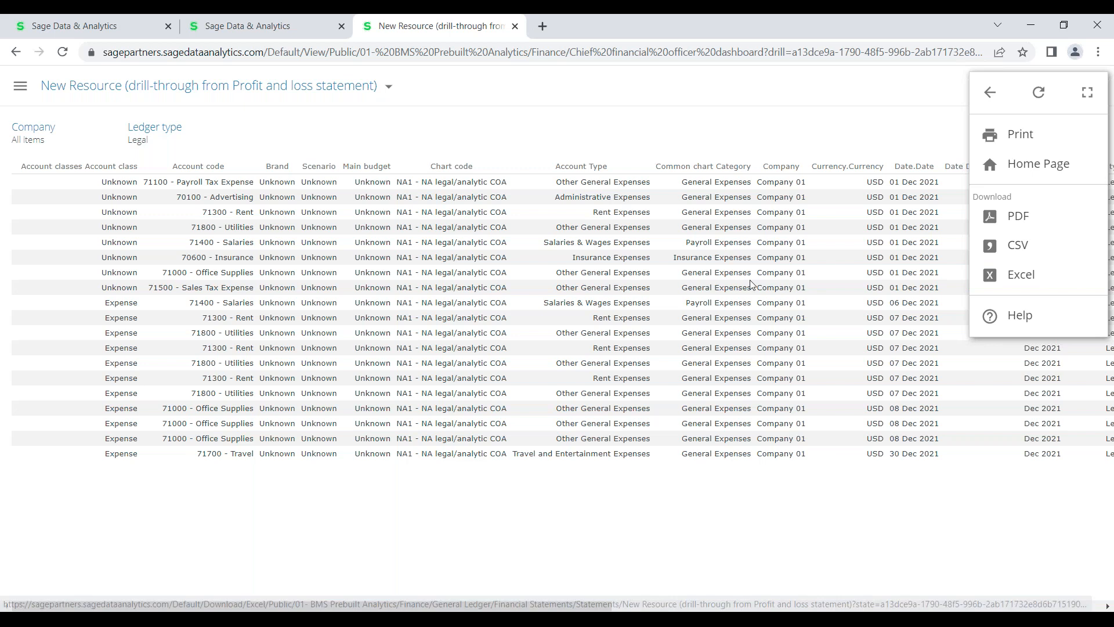
left_click(554, 149)
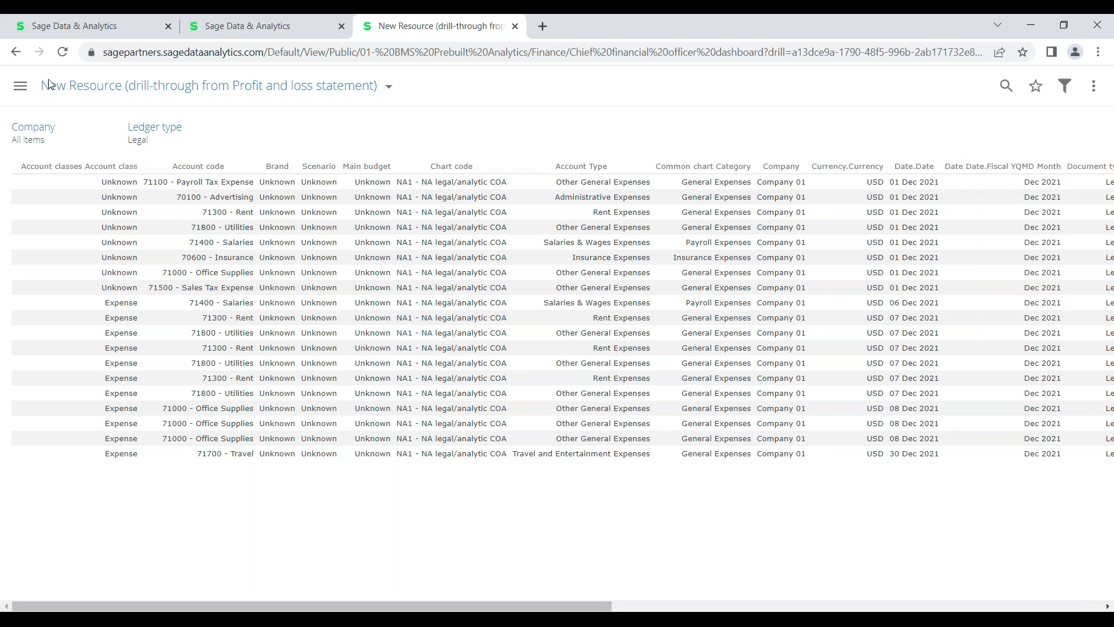
left_click(16, 52)
left_click(17, 53)
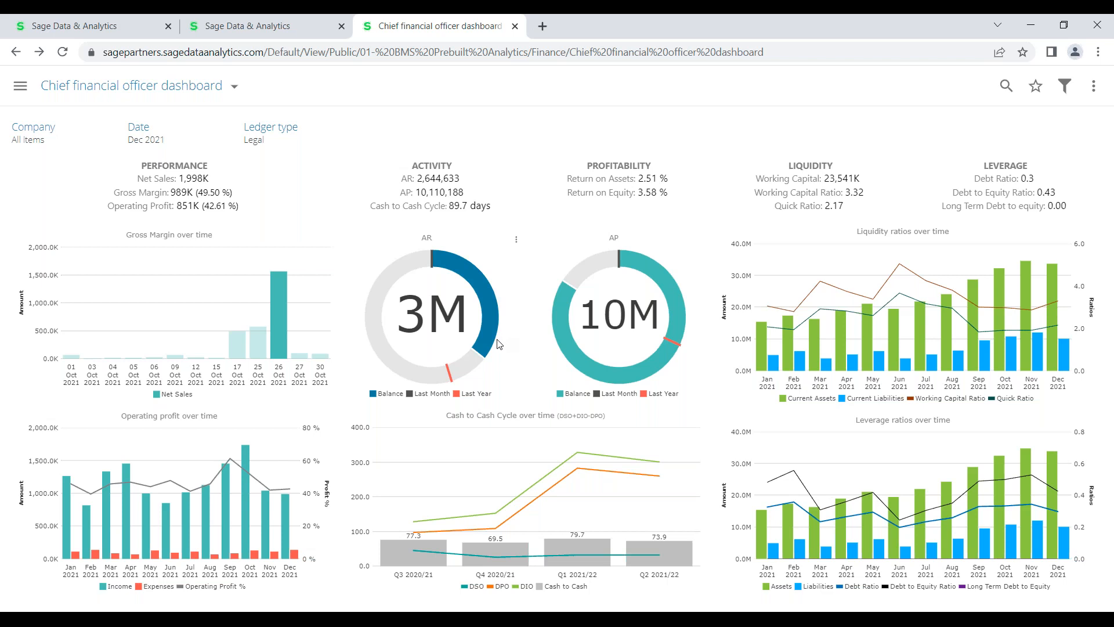
Drill through from the AR donut to the filtered Accounts receivable manager dashboard
left_click(453, 320)
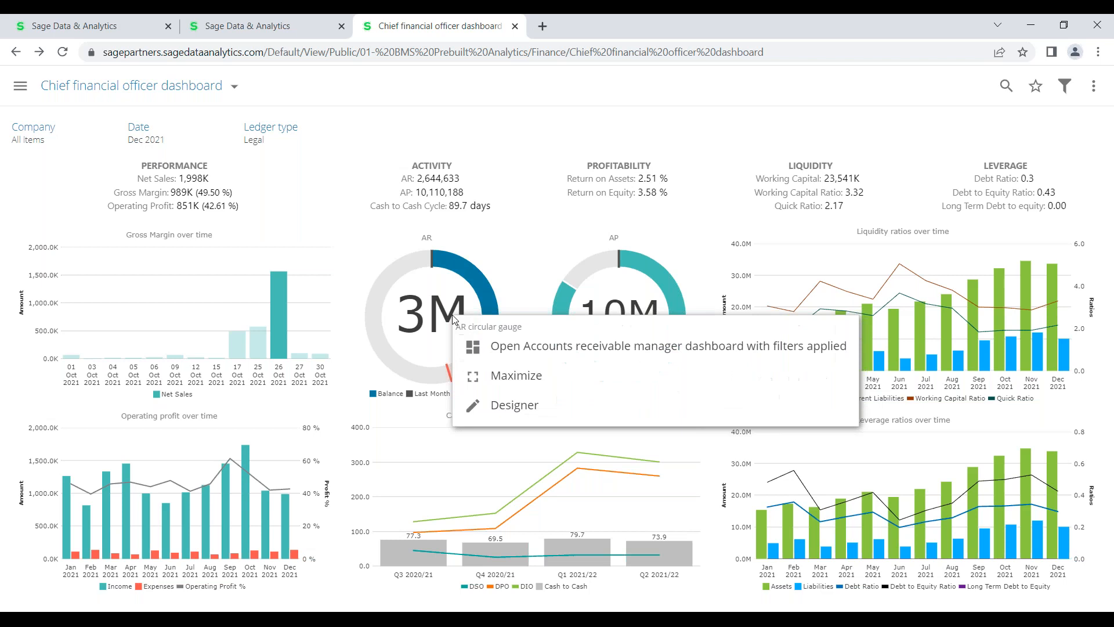
left_click(509, 342)
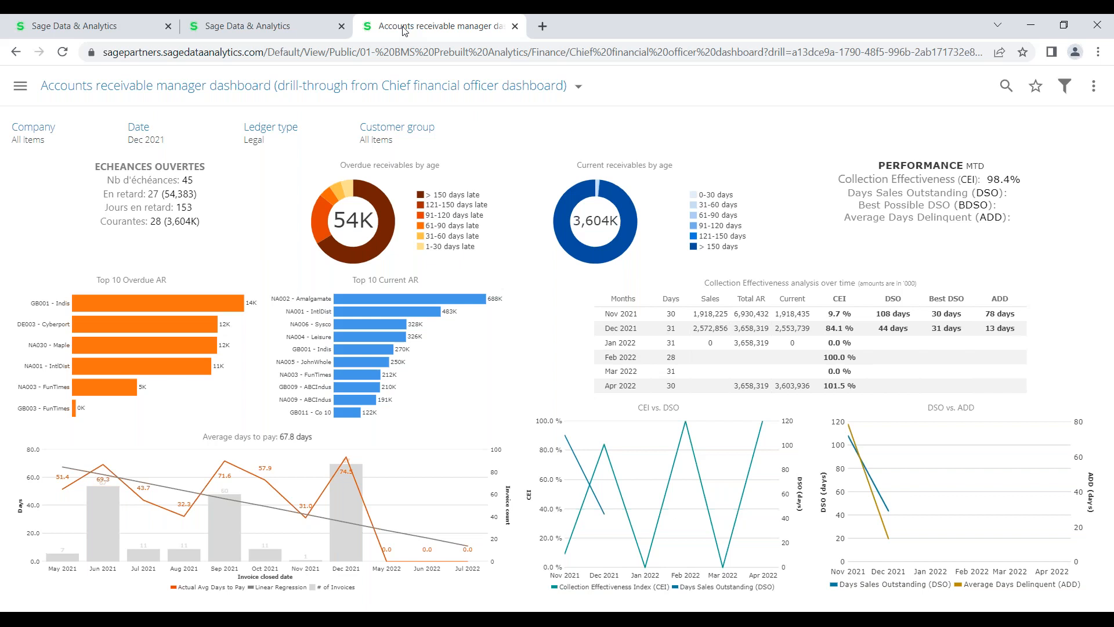
Look over the Start Page's new-resource options, then switch to the Income Statement by Industry tab
left_click(75, 31)
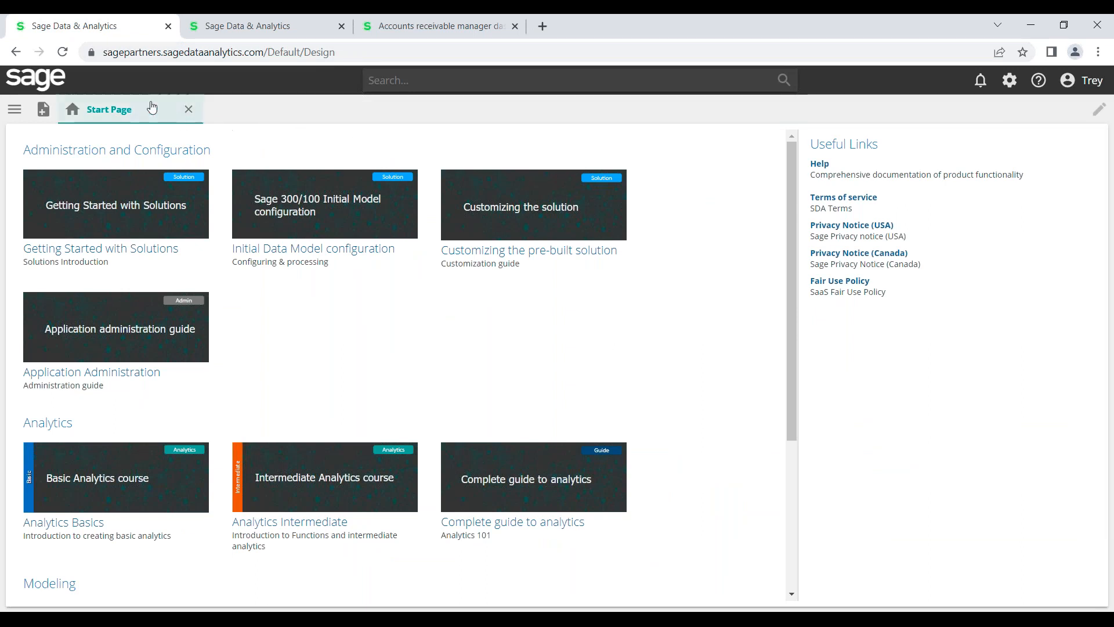
left_click(14, 111)
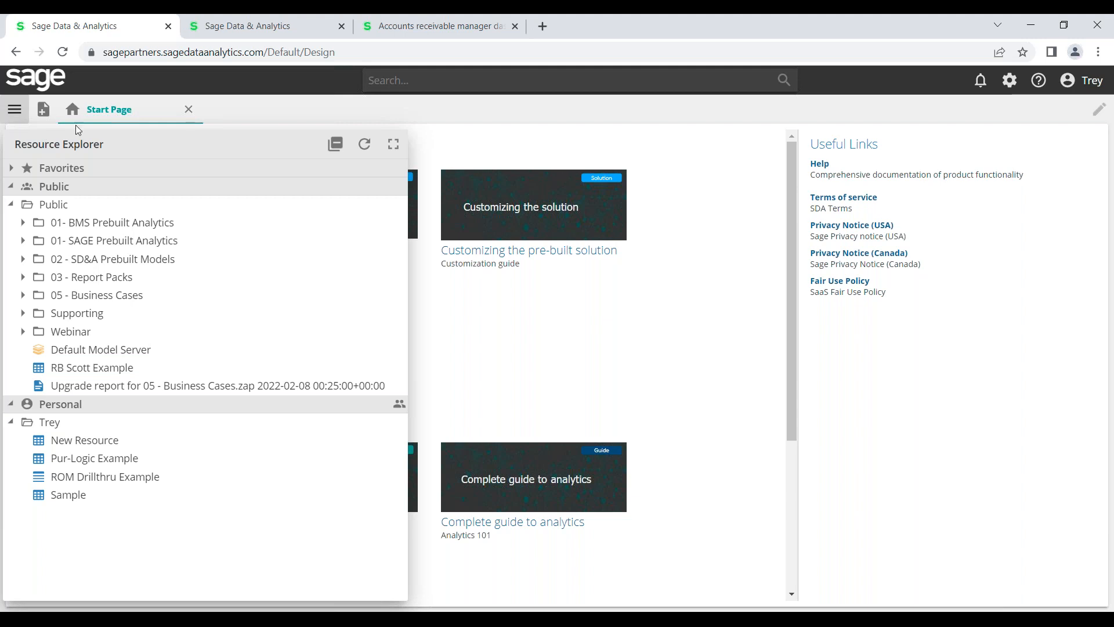
left_click(50, 119)
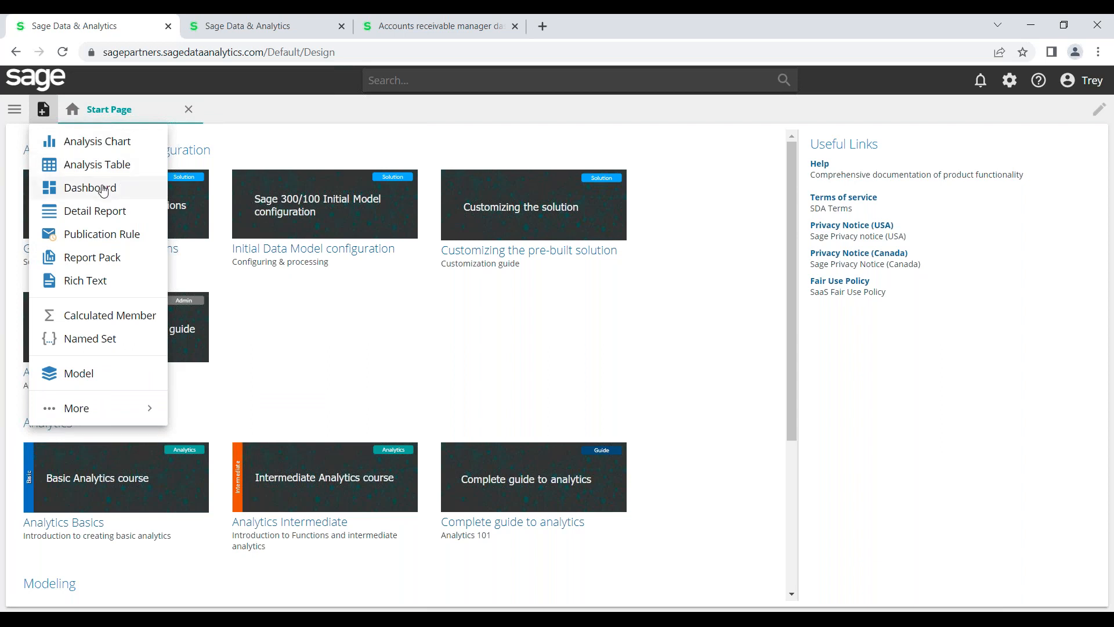
left_click(476, 386)
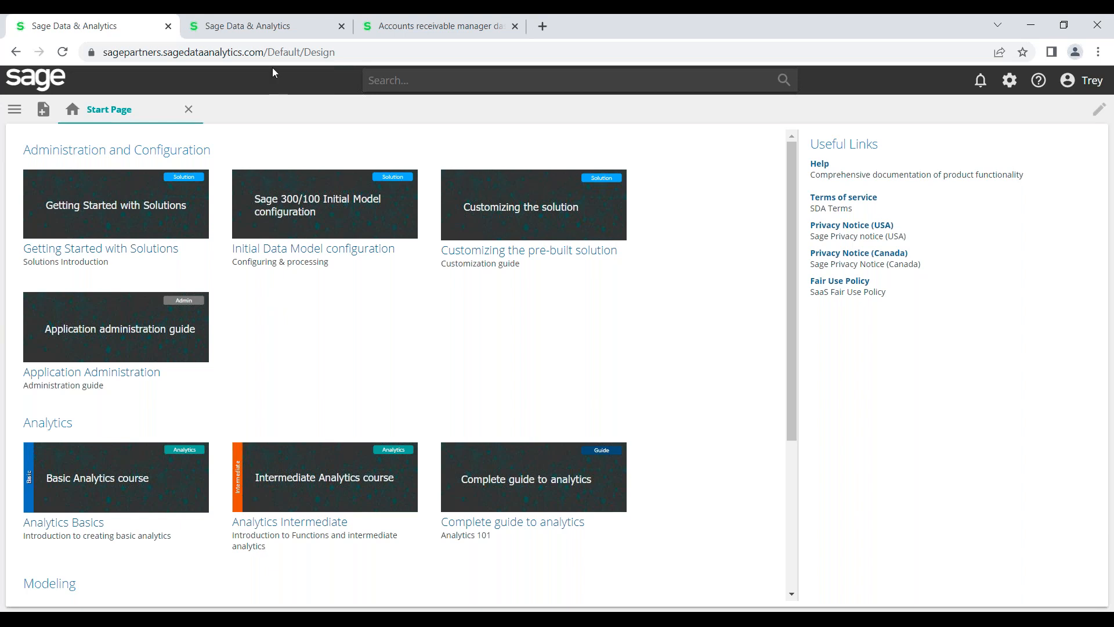
left_click(276, 29)
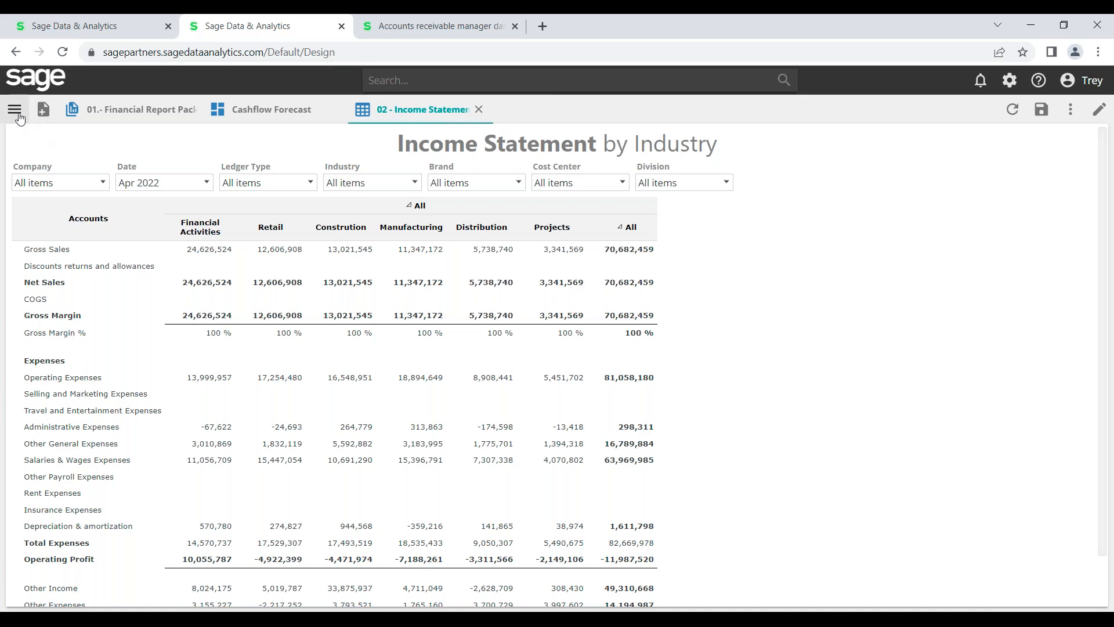
Browse to Finance › General Ledger › Financial Statements › Consolidated and open Consolidated Balance Sheet by Company
left_click(18, 116)
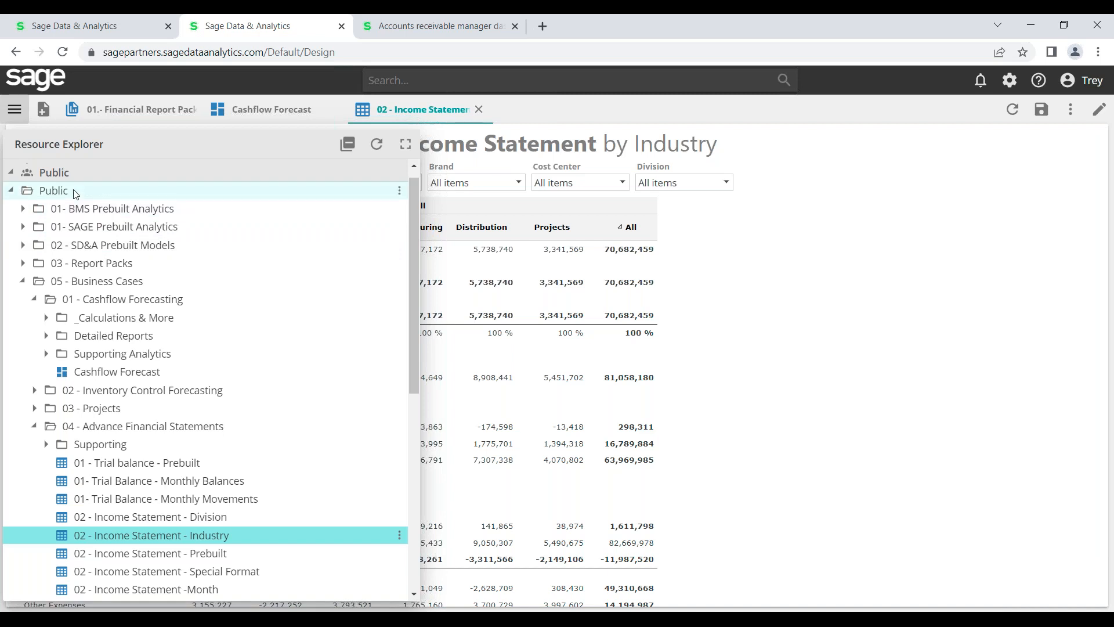
left_click(23, 210)
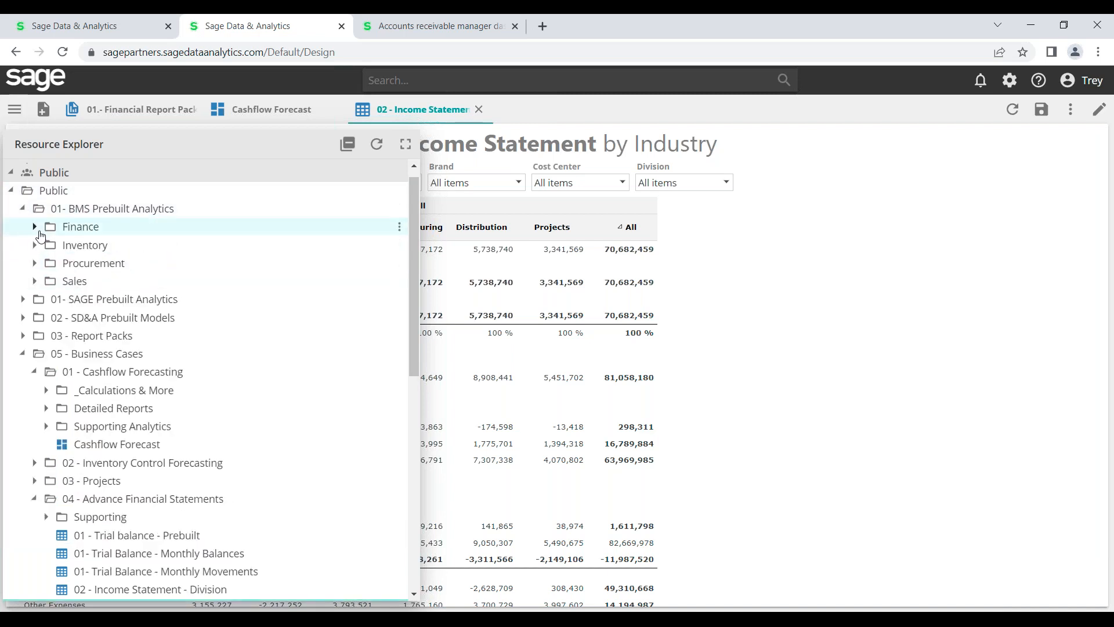
left_click(22, 354)
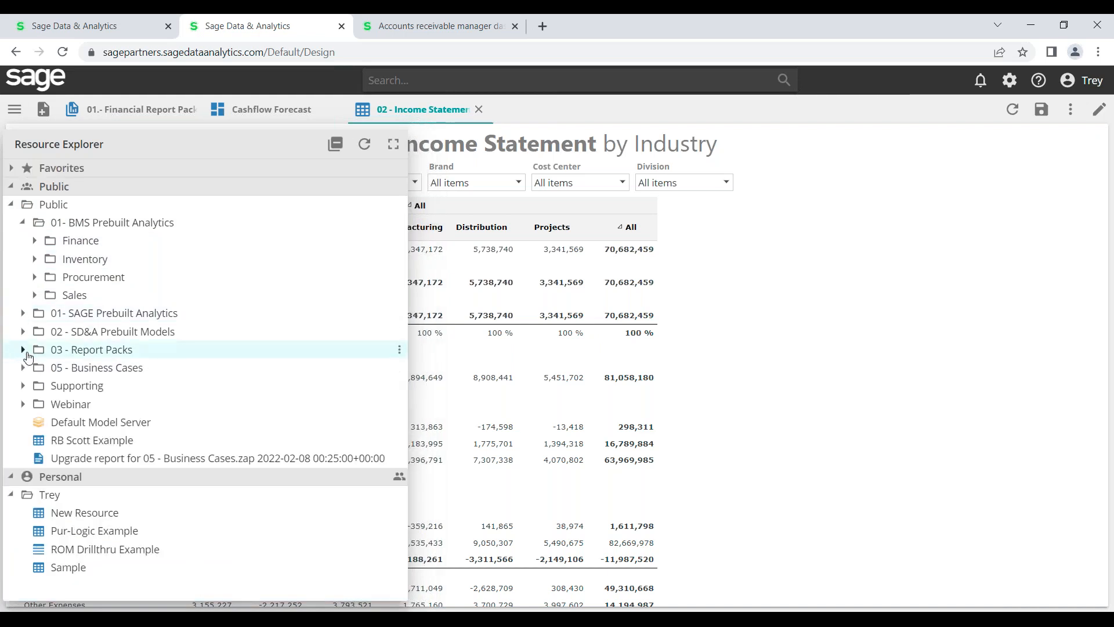
left_click(36, 241)
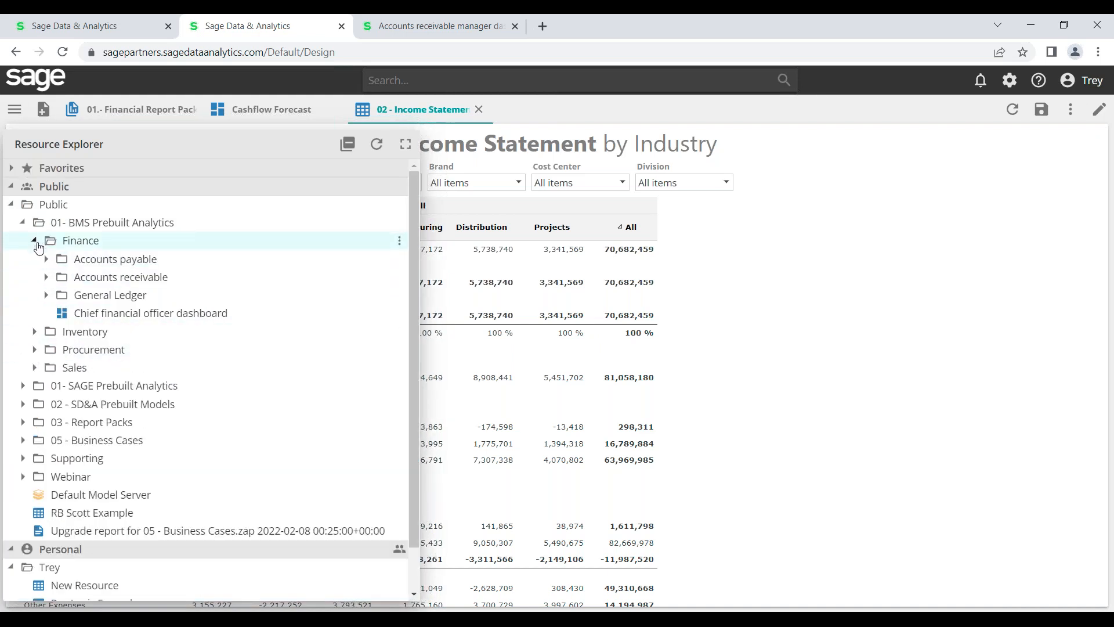
left_click(45, 296)
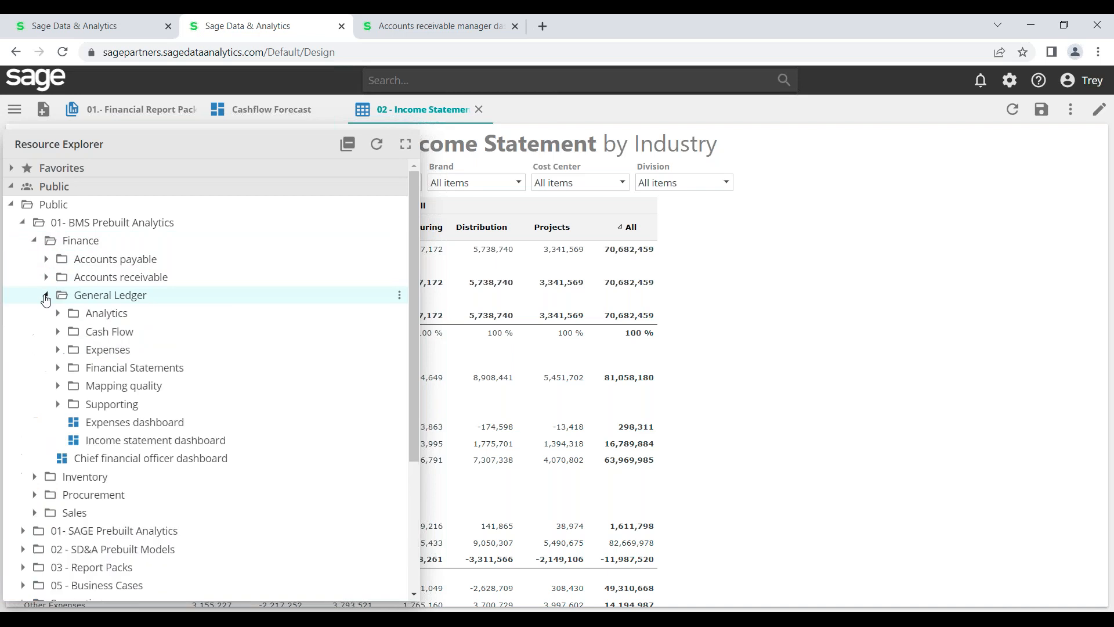
left_click(58, 369)
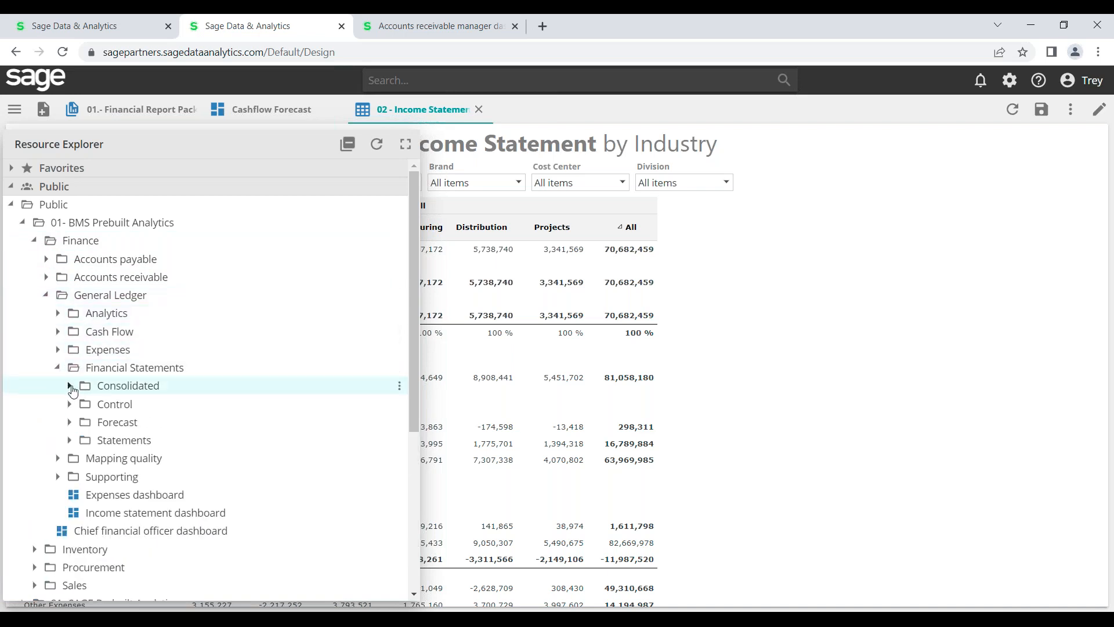
left_click(70, 387)
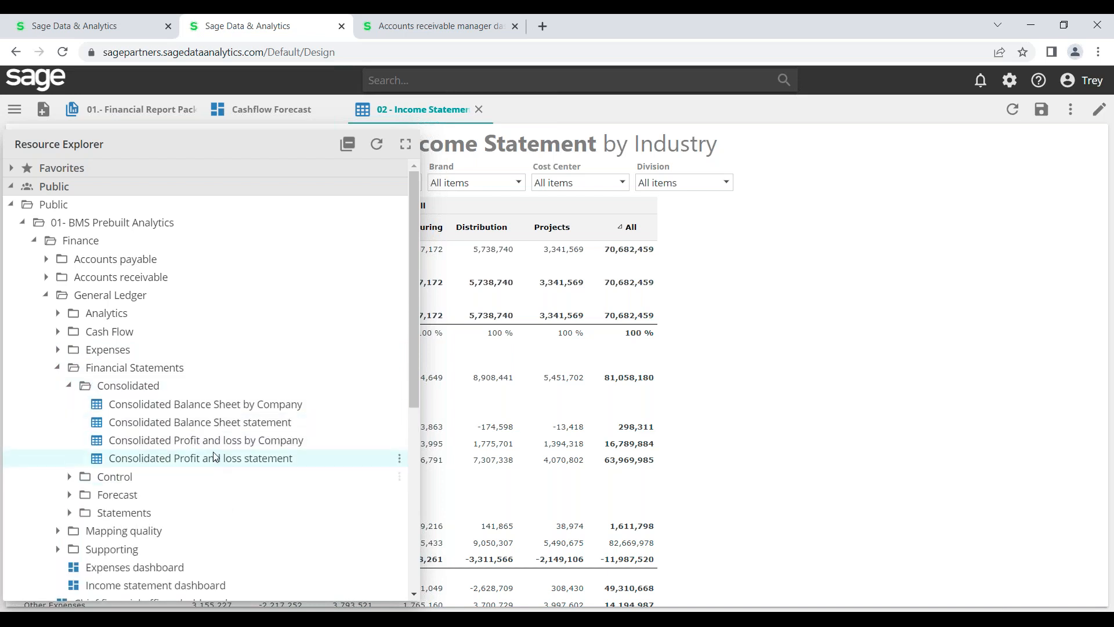
left_click(221, 405)
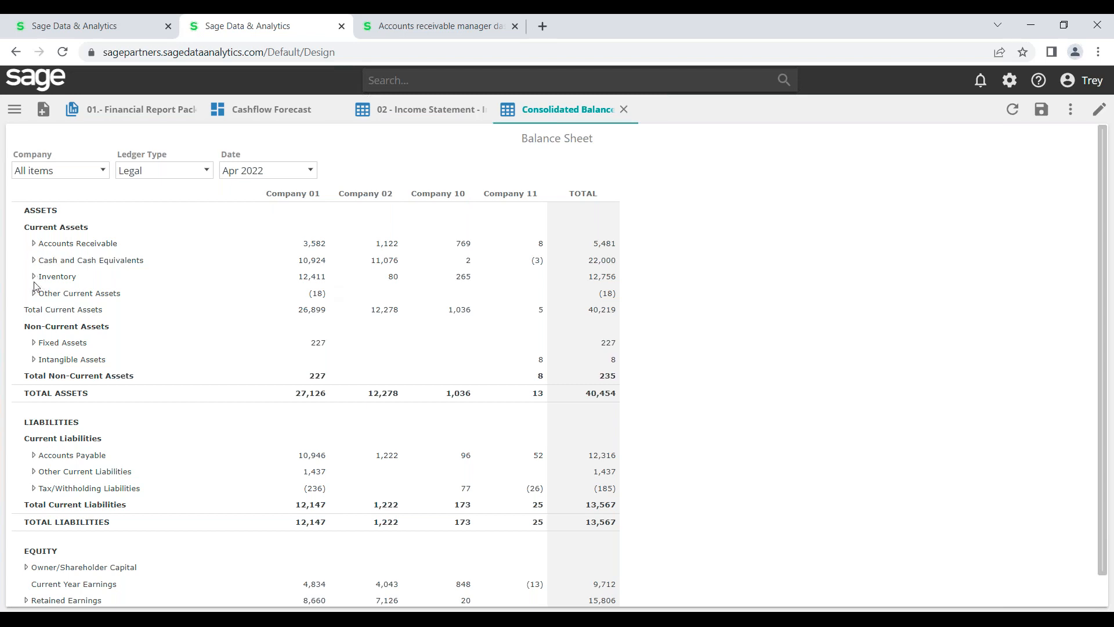
Expand Accounts Receivable to view its sub-accounts, then collapse it again
left_click(33, 244)
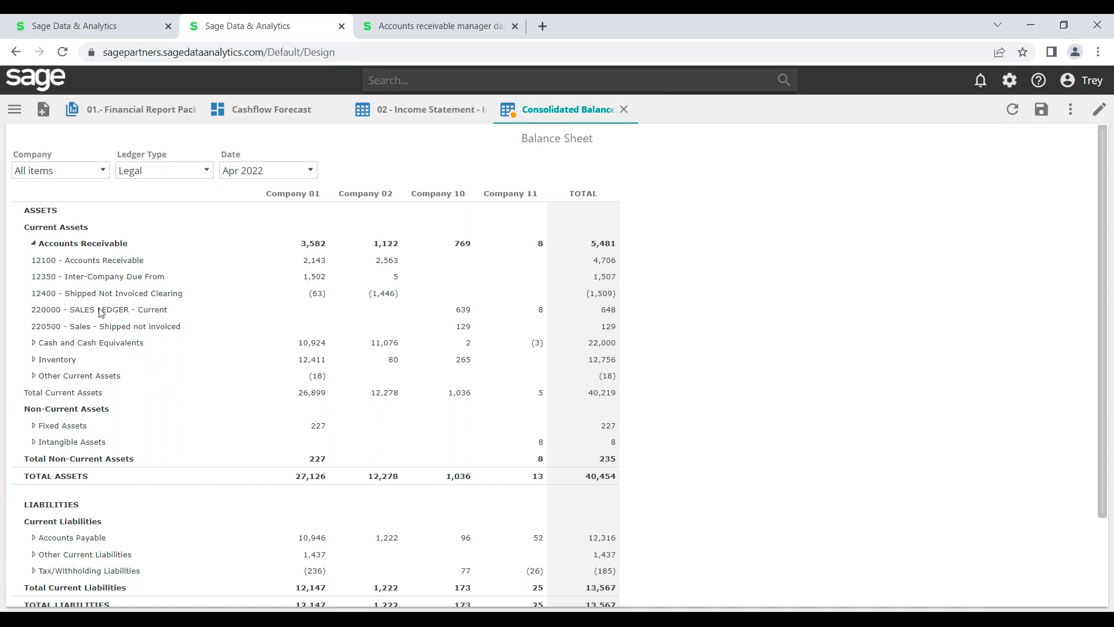
left_click(33, 244)
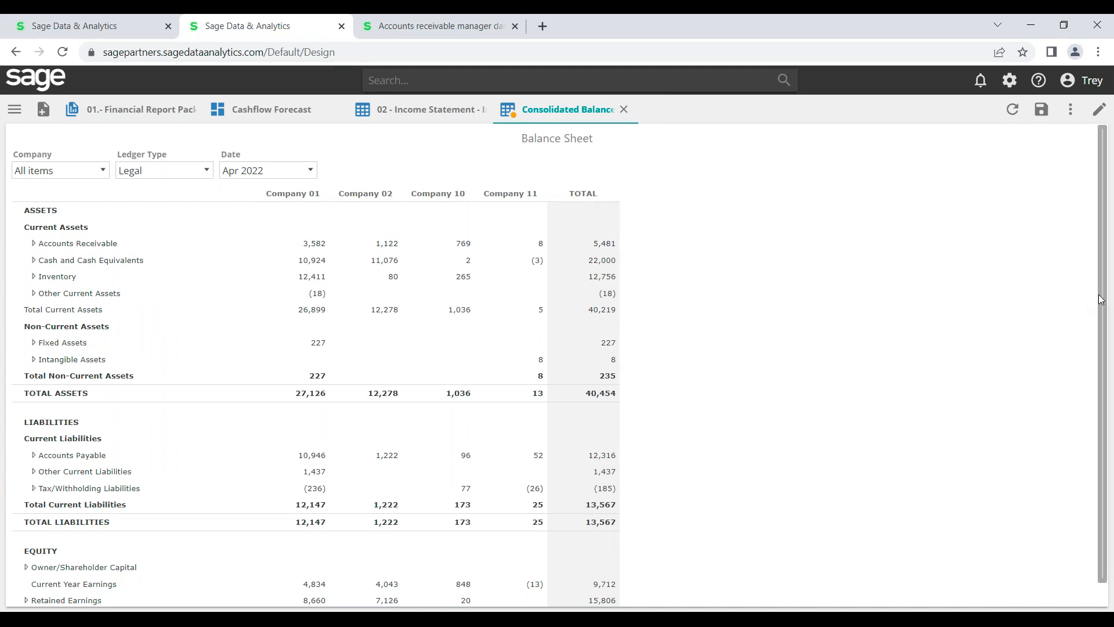
Scroll through the balance sheet back to the top and bring up the resource browser
scroll(1105, 299, "down", 1)
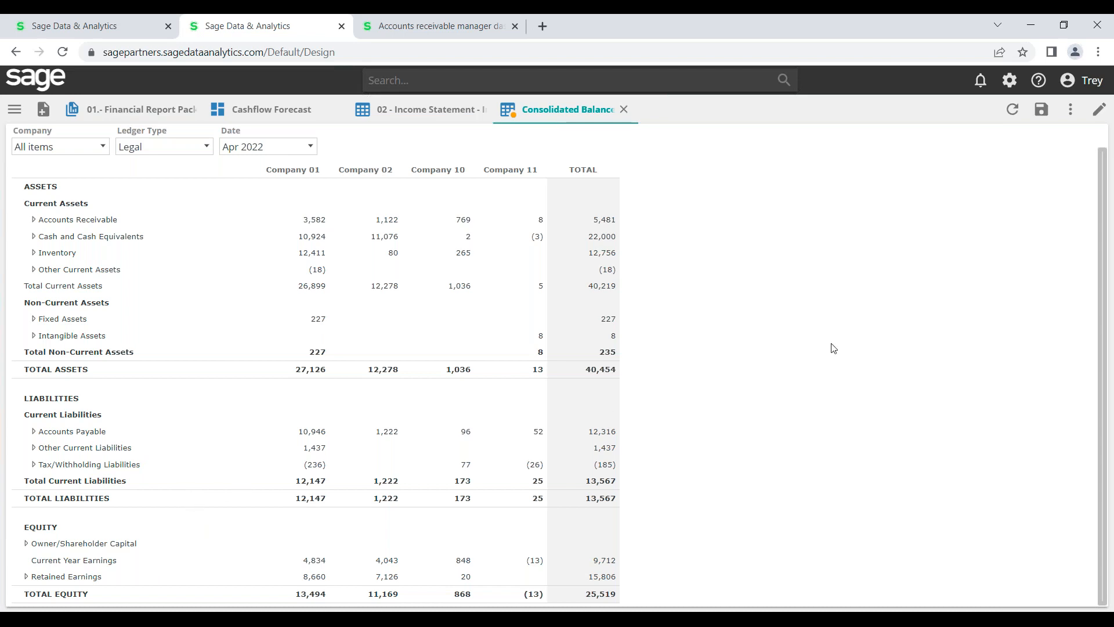
left_click_drag(1104, 204, 1104, 177)
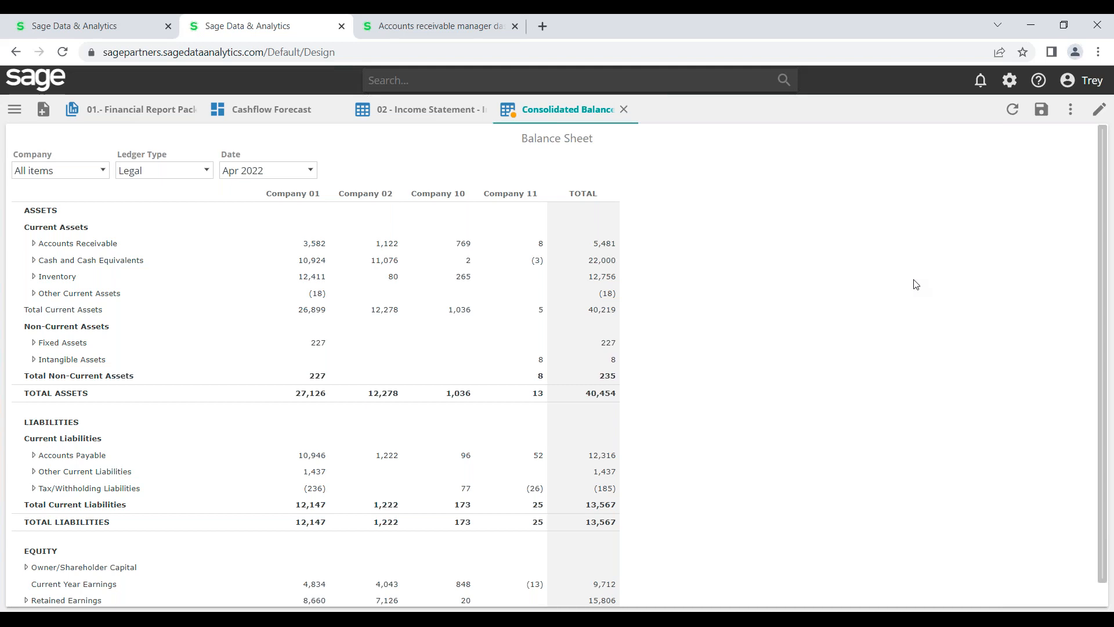
left_click(15, 110)
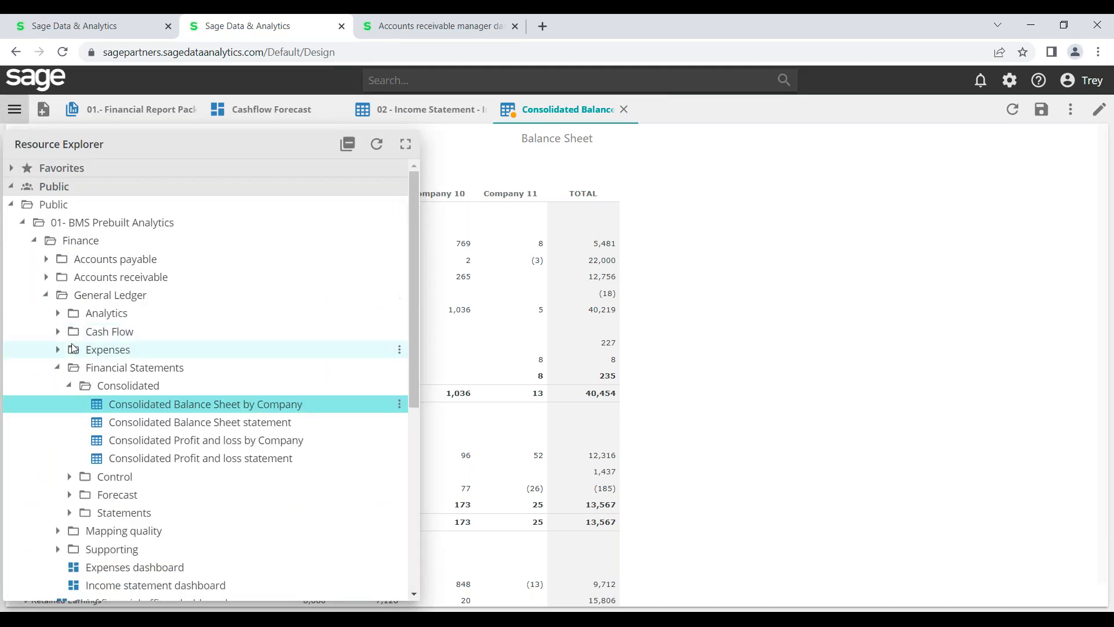
Open Consolidated Balance Sheet by Currency by Company from the Control folder, then reopen Resource Explorer
left_click(73, 477)
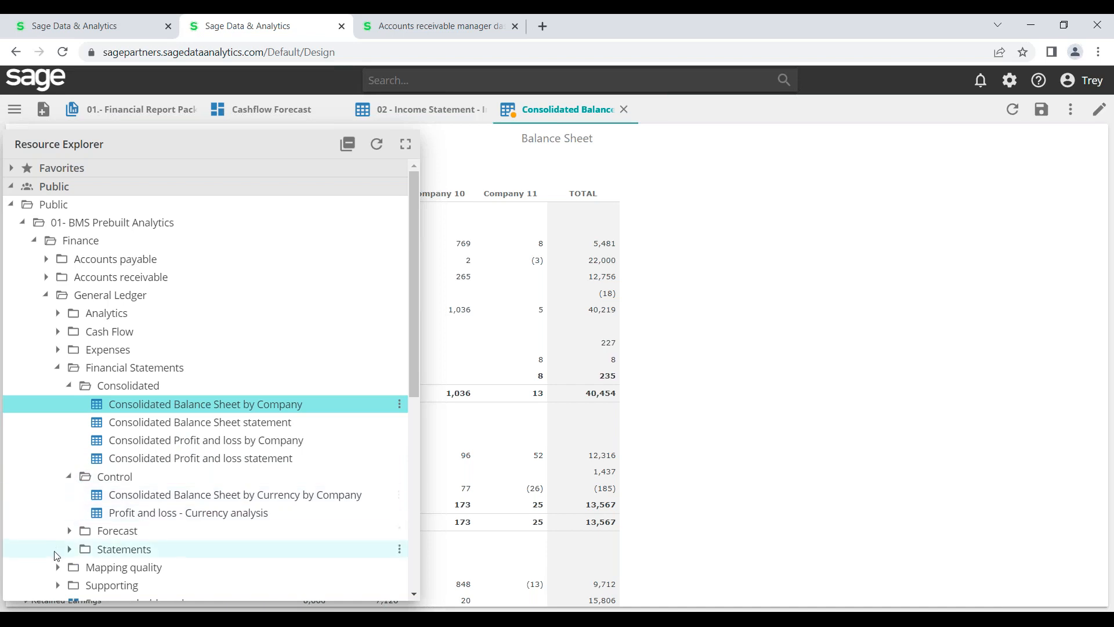
double_click(130, 502)
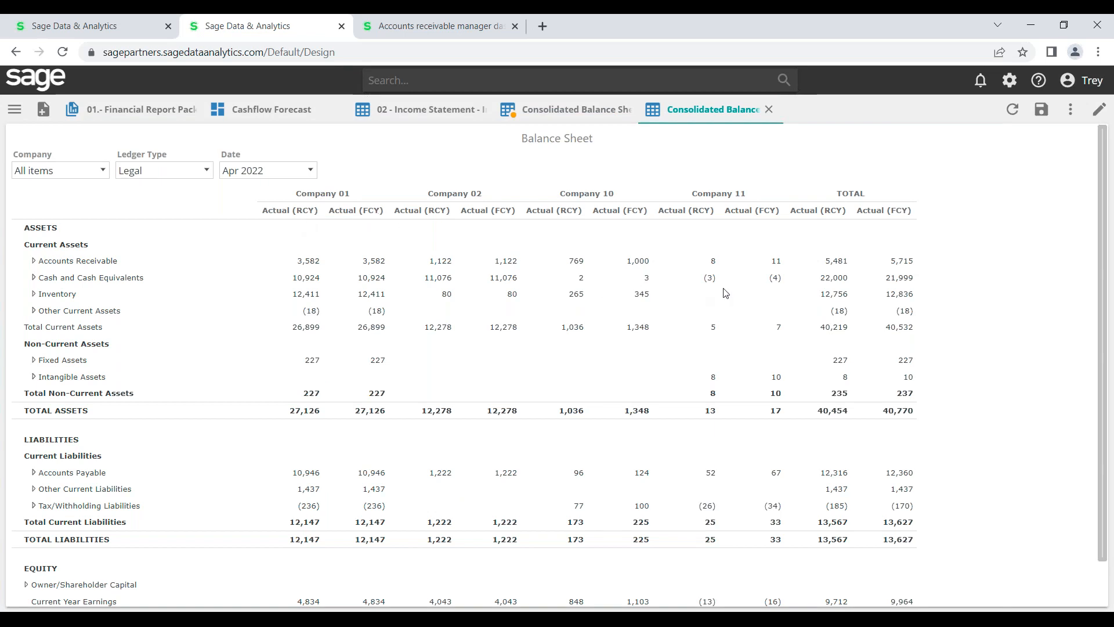
left_click_drag(1105, 203, 1111, 352)
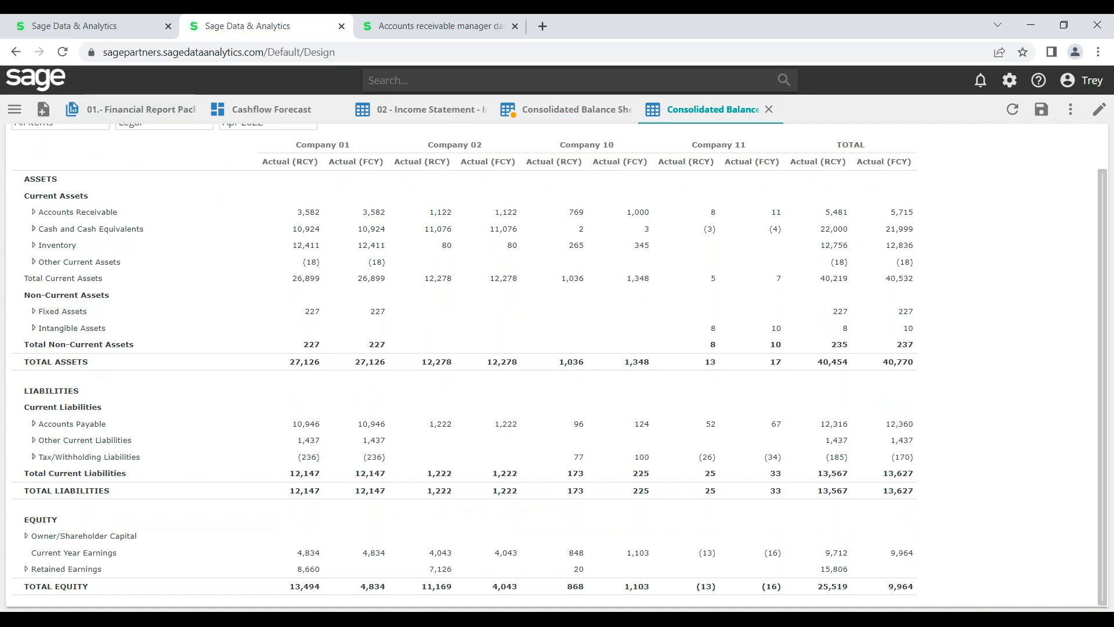
left_click(14, 109)
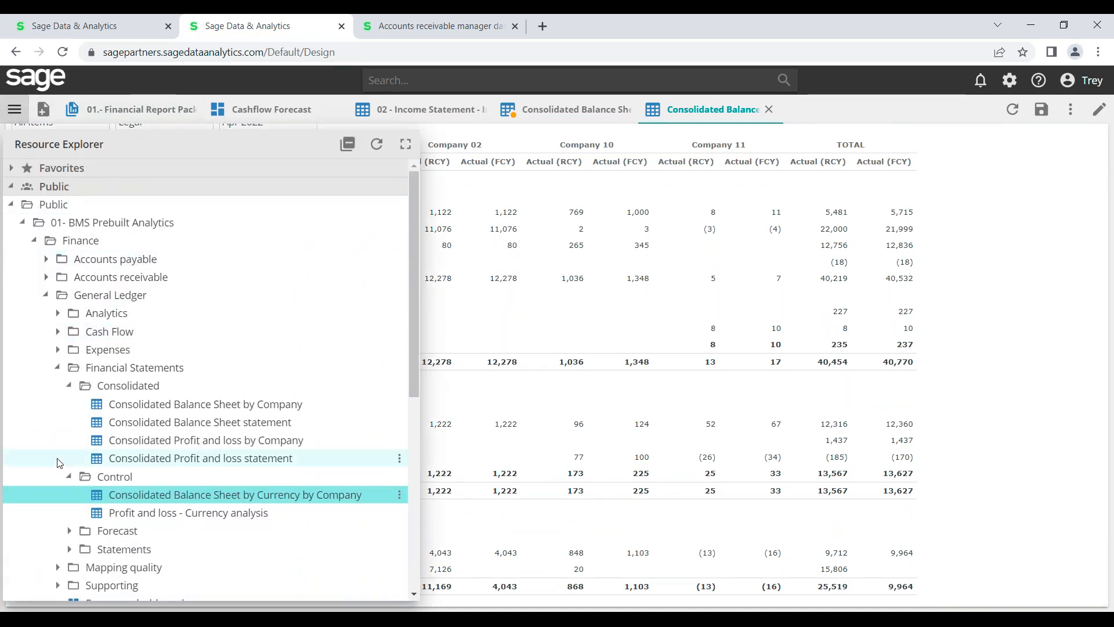
Open Profit and loss - Currency analysis, filter it to Companies 01, 02, 10 and 11, and switch to design mode
left_click(126, 514)
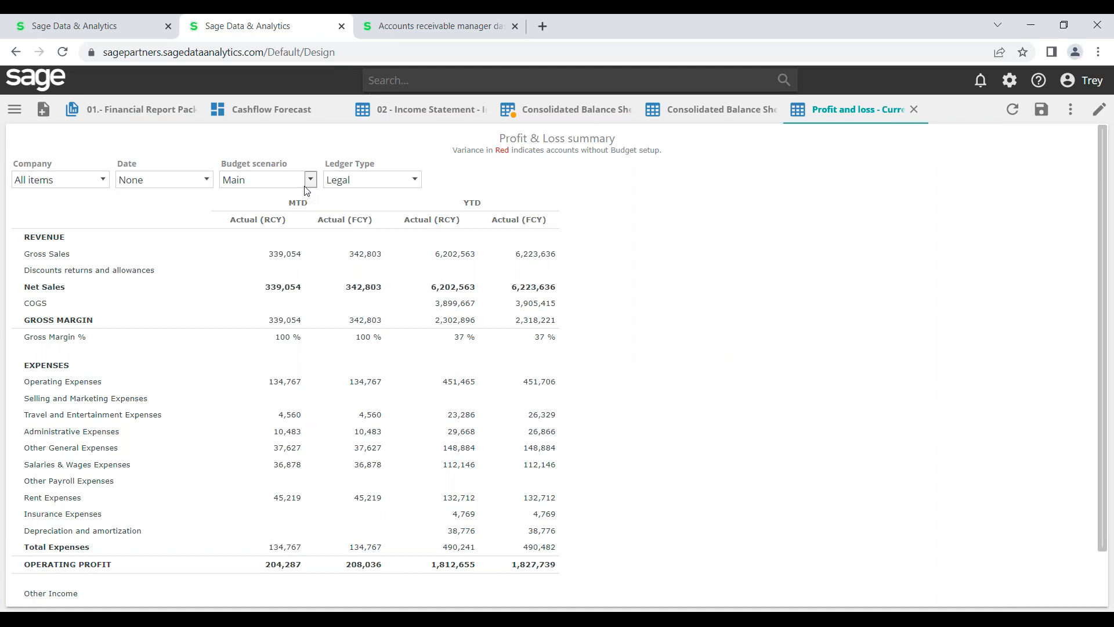
left_click(103, 181)
left_click(27, 222)
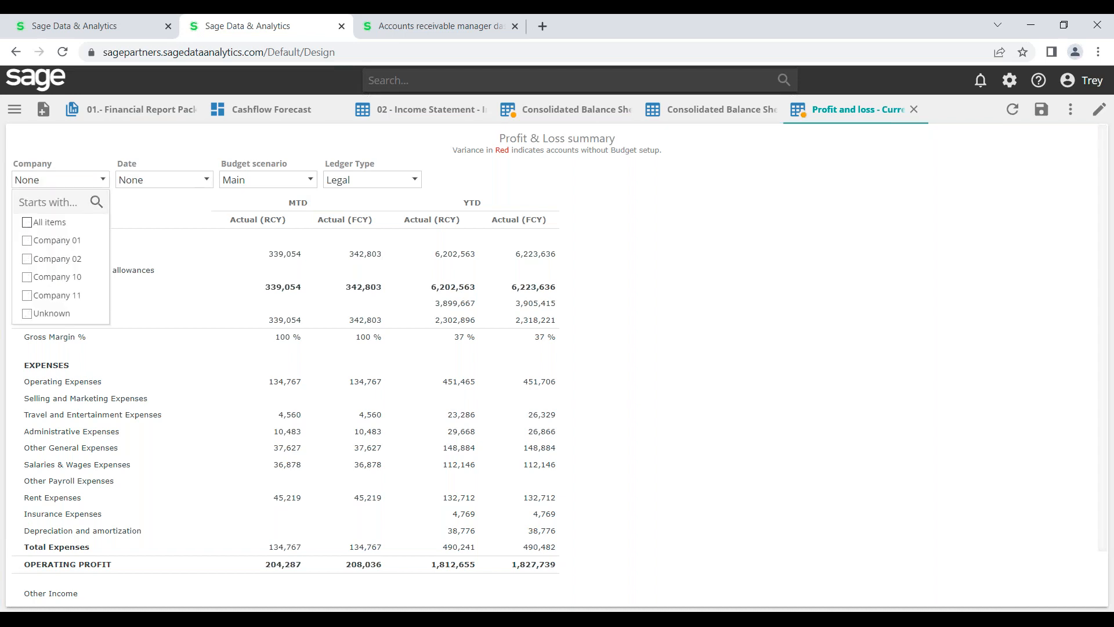
left_click(27, 241)
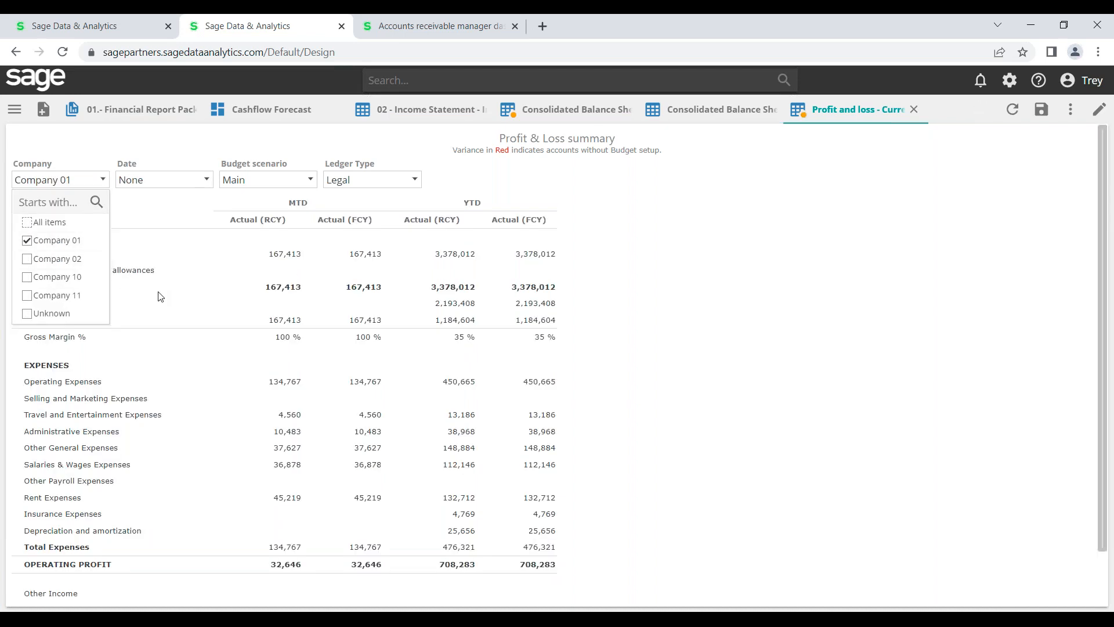
left_click(27, 278)
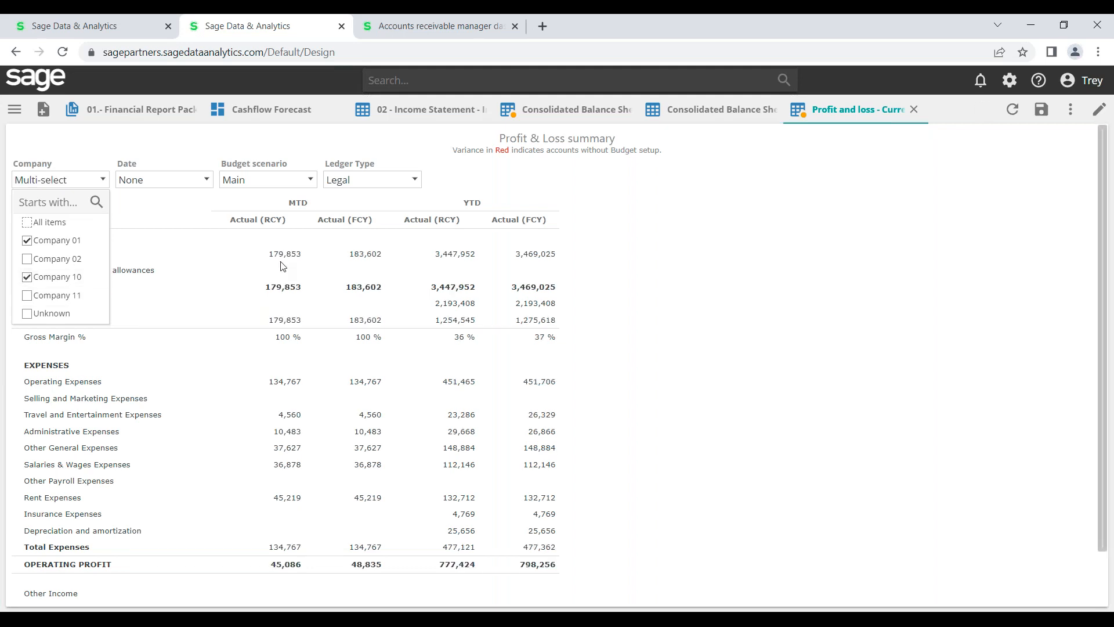
left_click(28, 295)
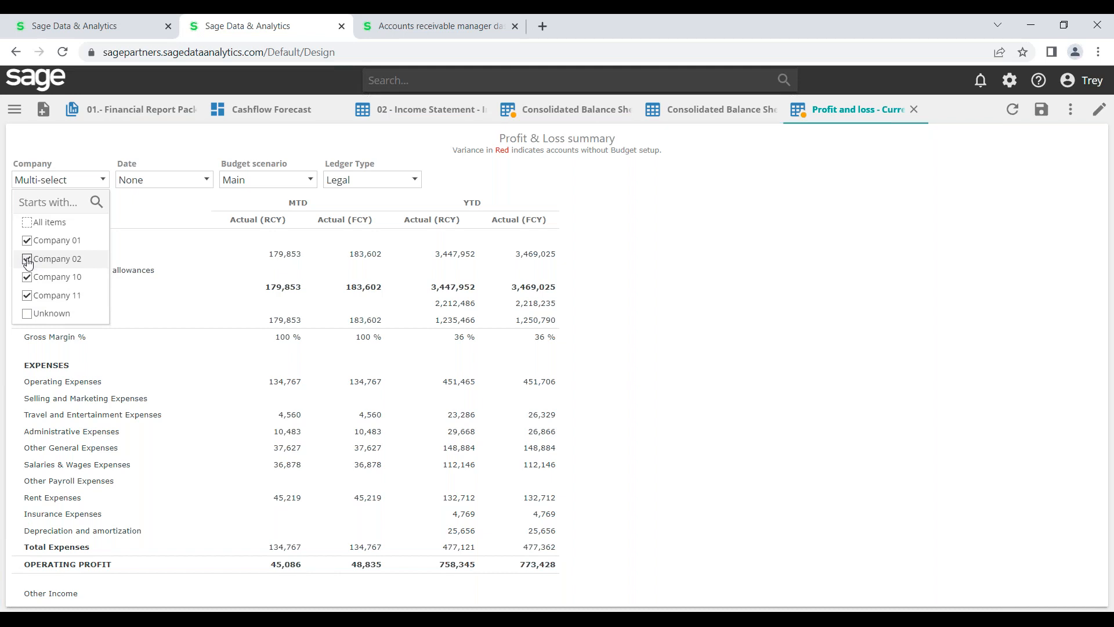
left_click(745, 279)
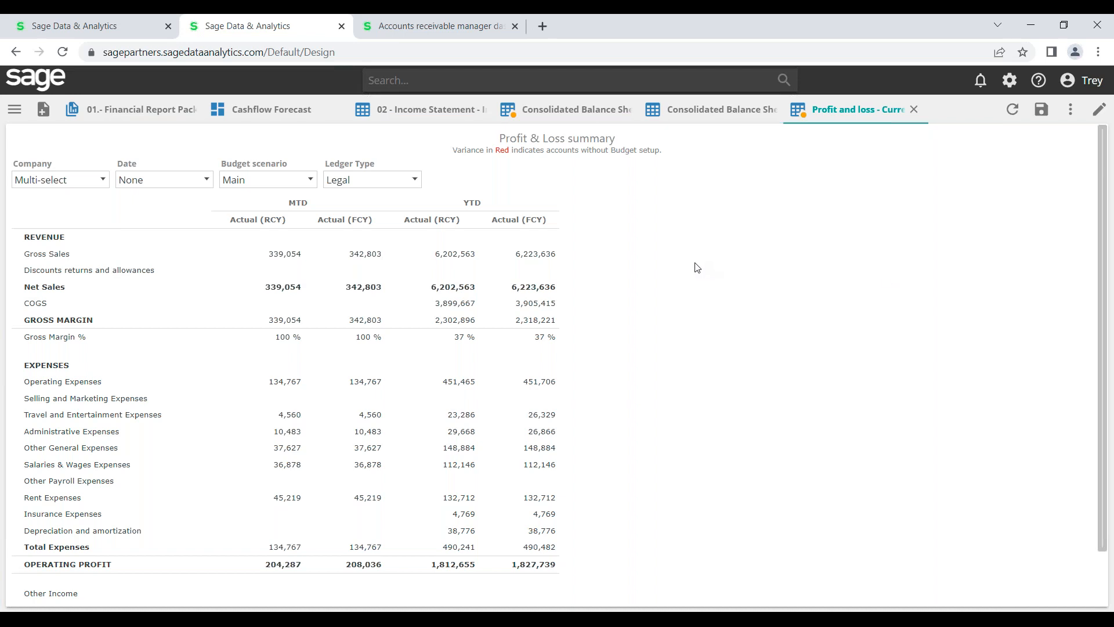
mouse_move(1098, 274)
left_mouse_down()
mouse_move(1113, 374)
mouse_move(1110, 255)
left_mouse_up()
left_click(1100, 113)
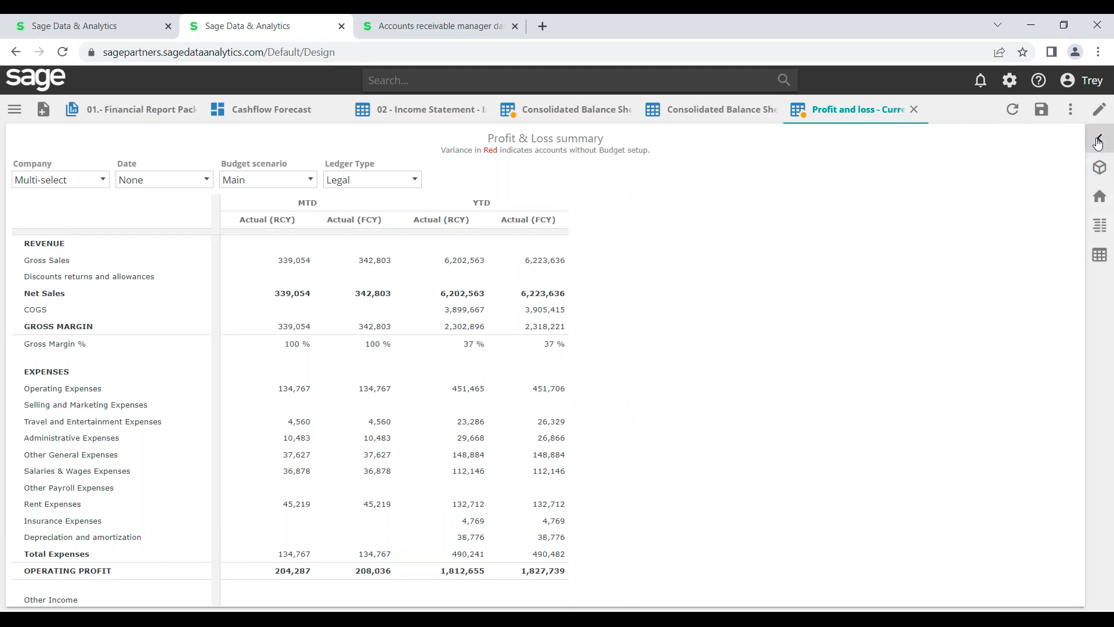
Add the Company dimension to the report's columns from the dimension tree
left_click(1100, 139)
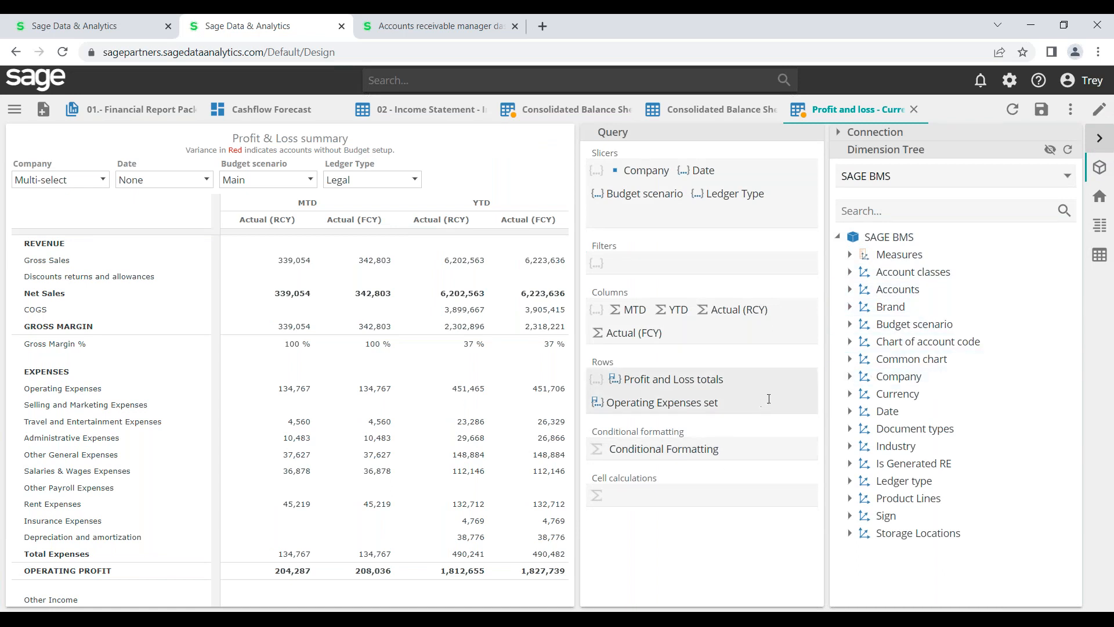
left_click(849, 377)
left_click_drag(913, 429, 613, 309)
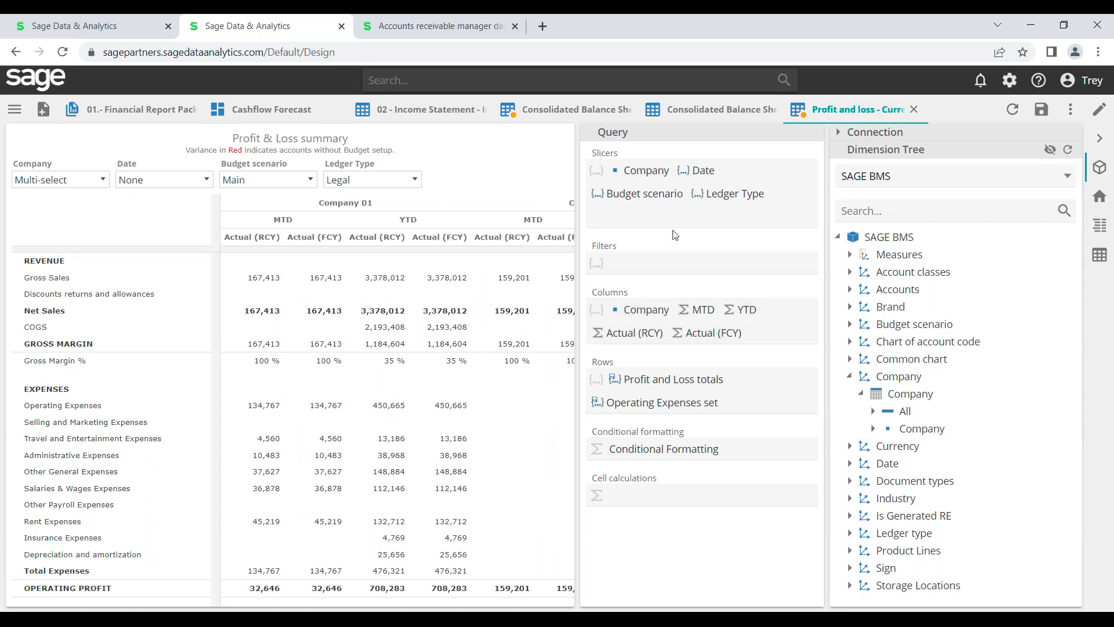
left_click(839, 132)
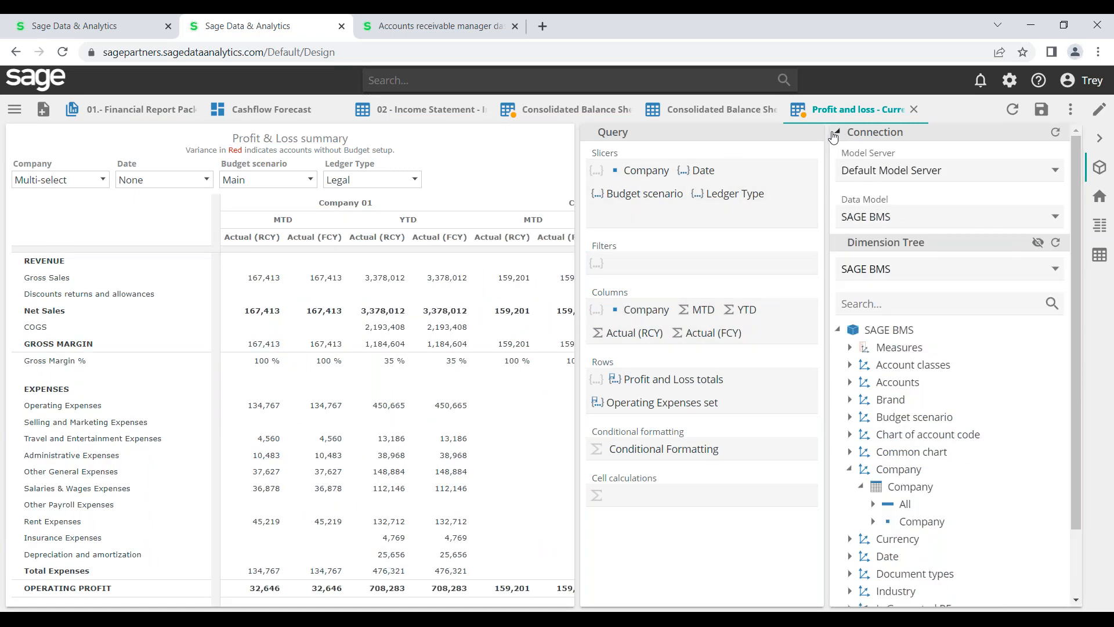
left_click(1098, 142)
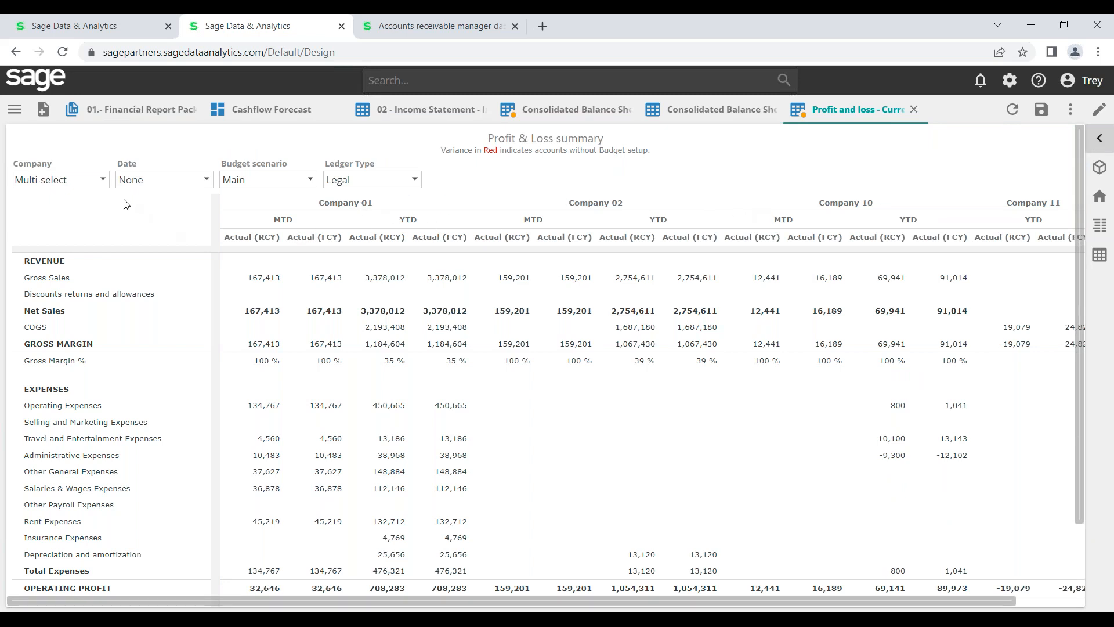
Narrow the Company filter to Company 01 only and bring back the query panels
left_click(103, 180)
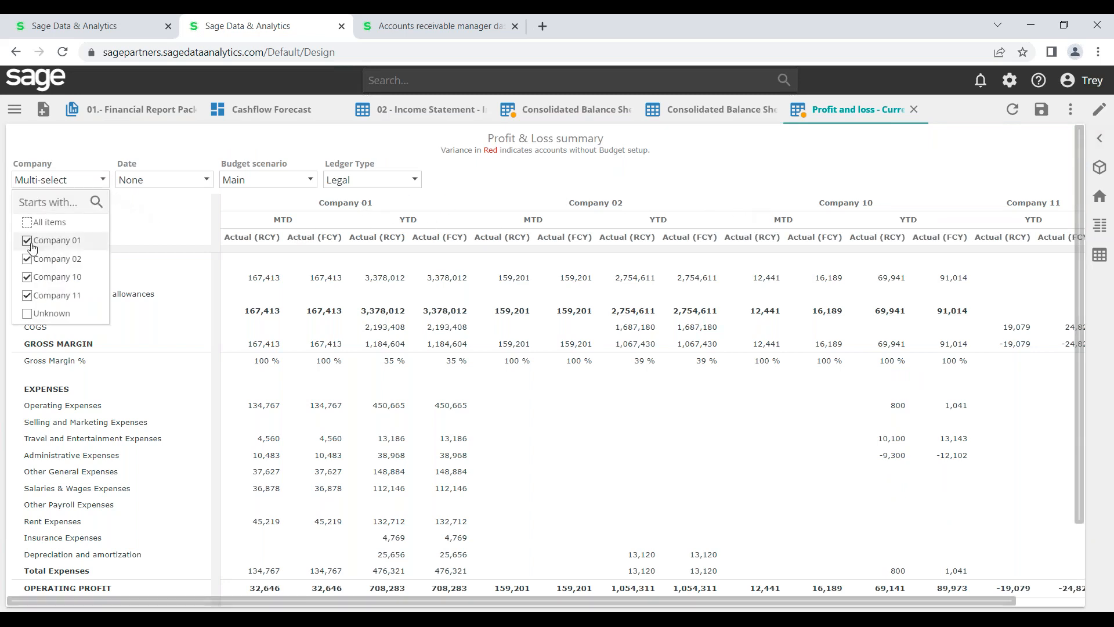
left_click(27, 223)
left_click(27, 223)
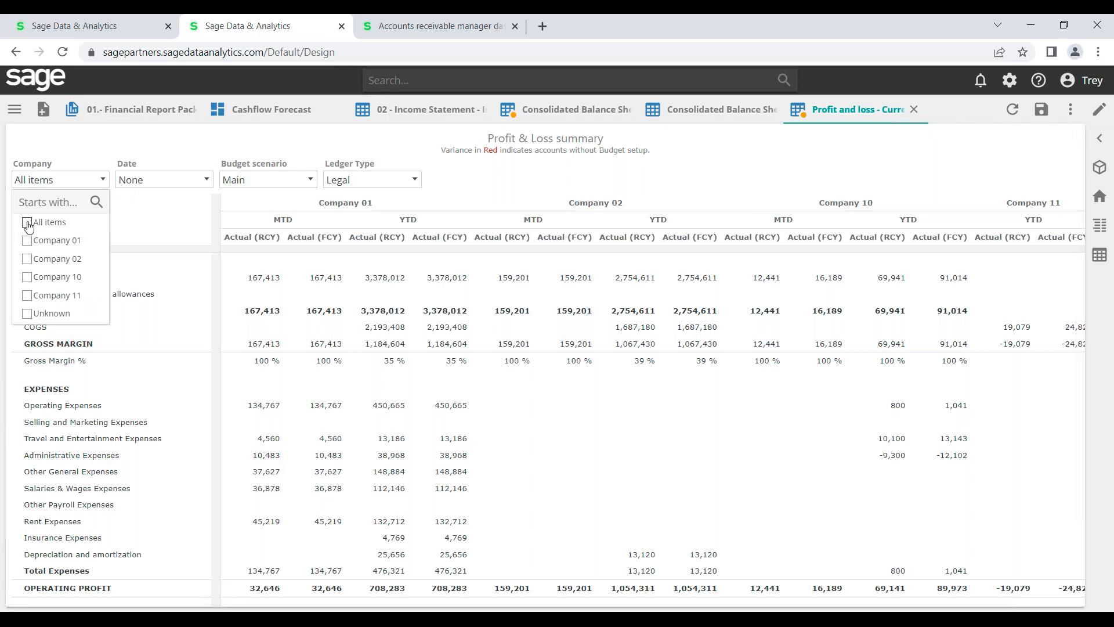
left_click(27, 240)
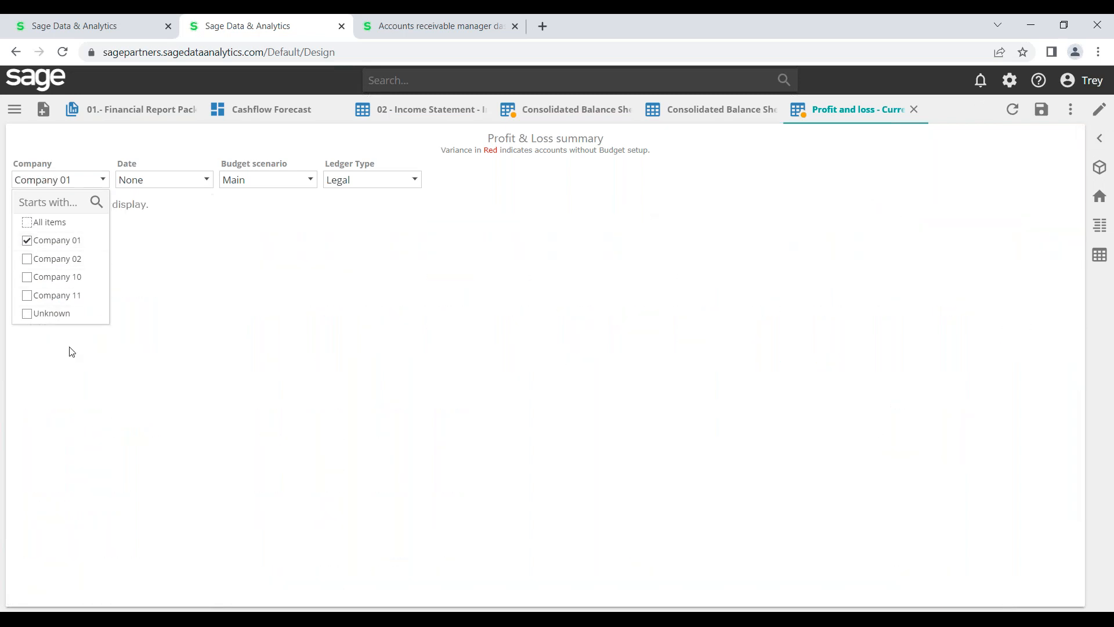
left_click(574, 357)
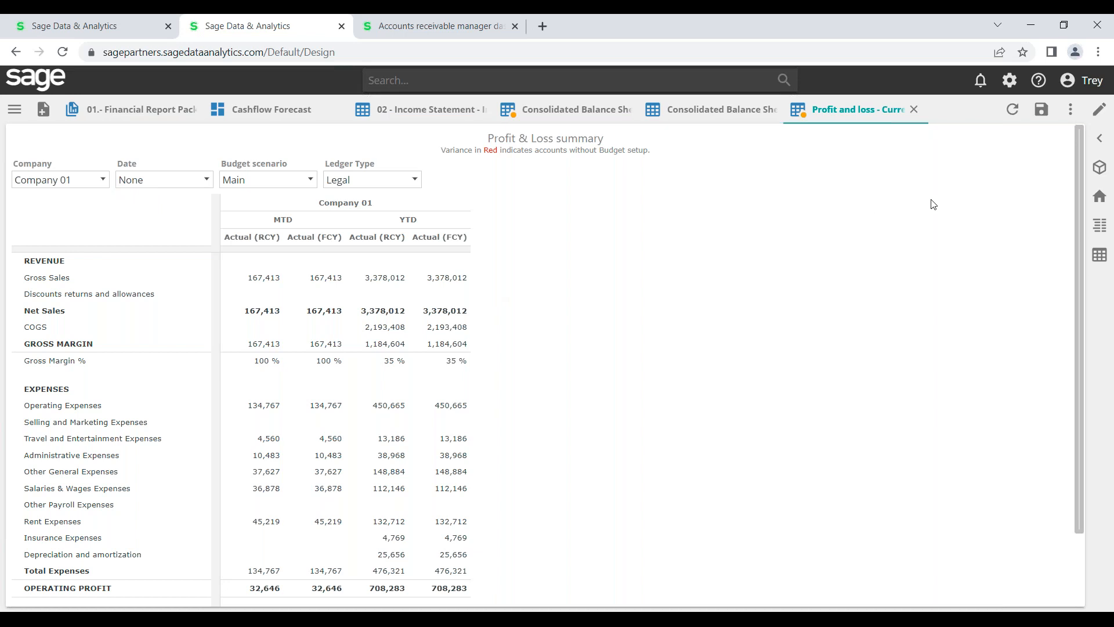
left_click(1099, 138)
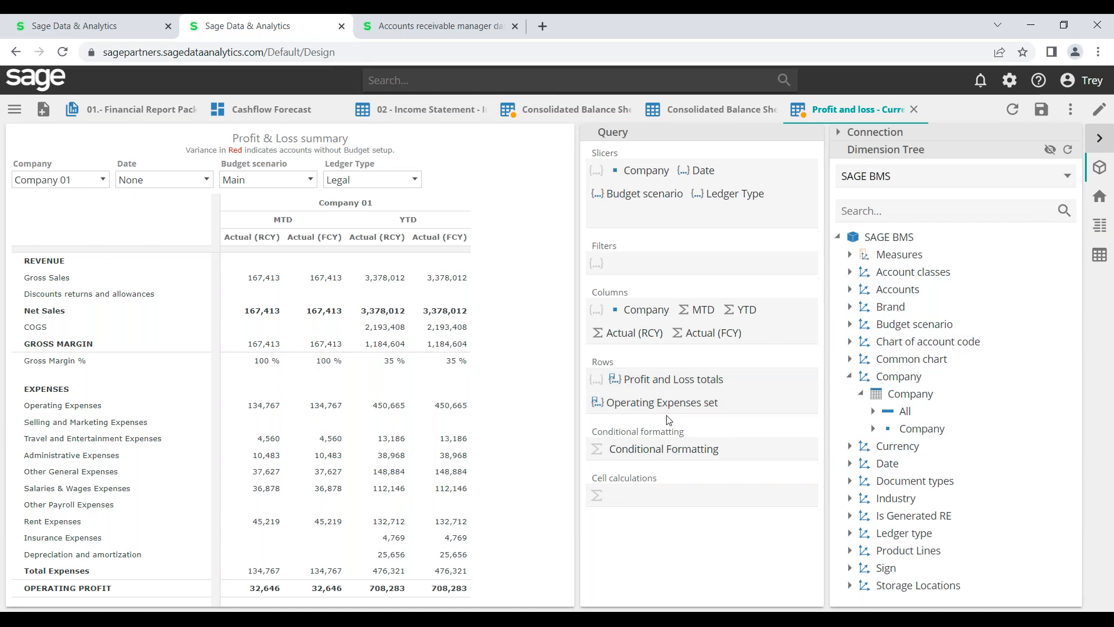
mouse_move(669, 407)
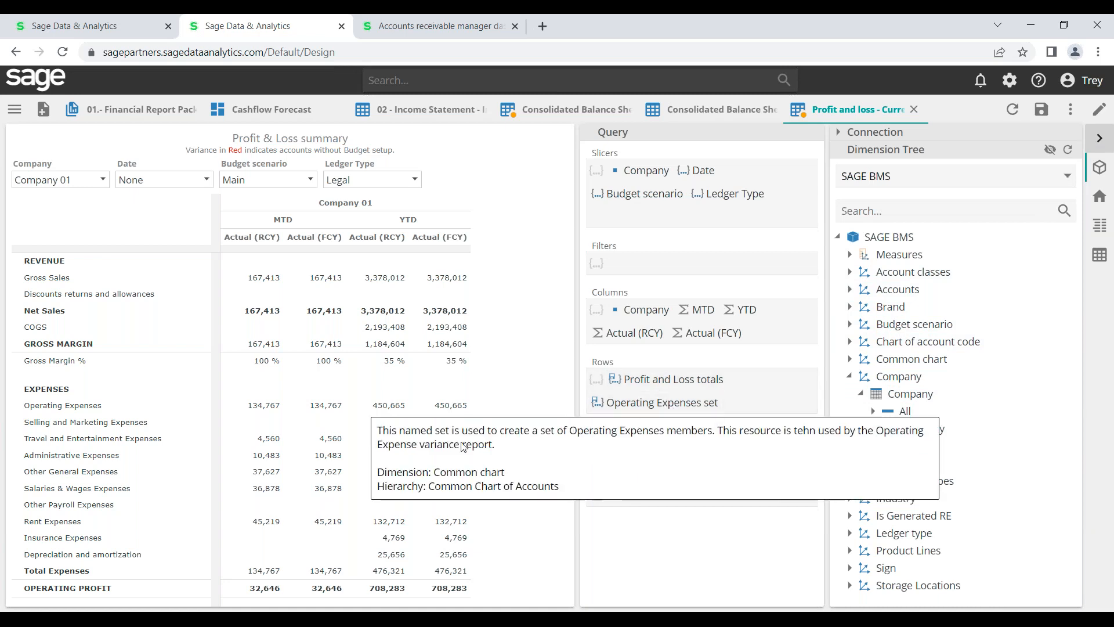
mouse_move(78, 408)
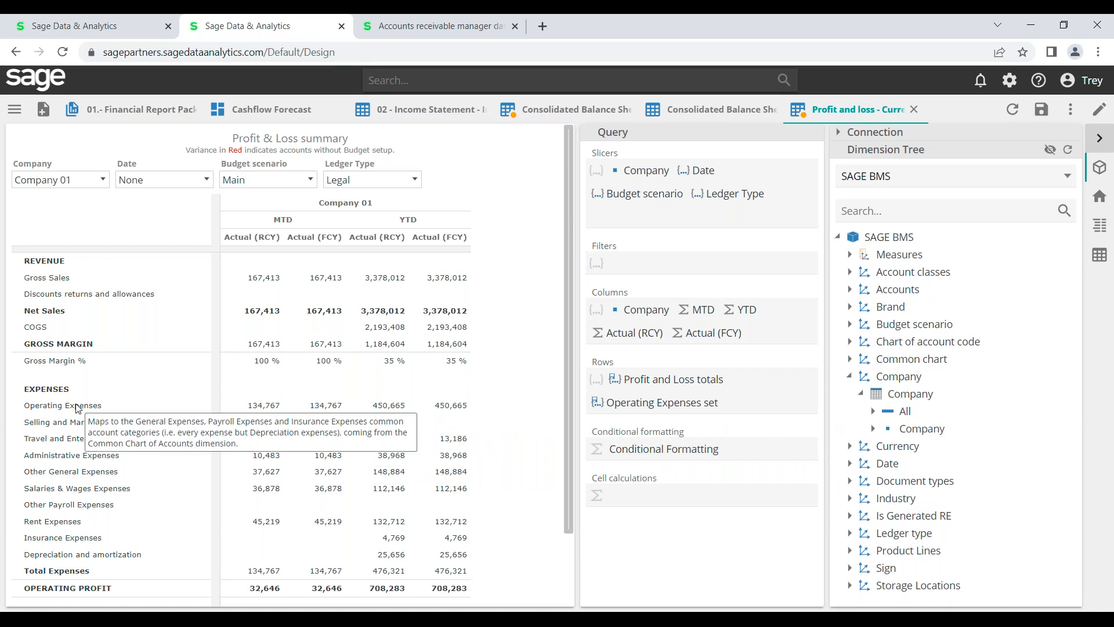
left_click_drag(77, 408, 78, 425)
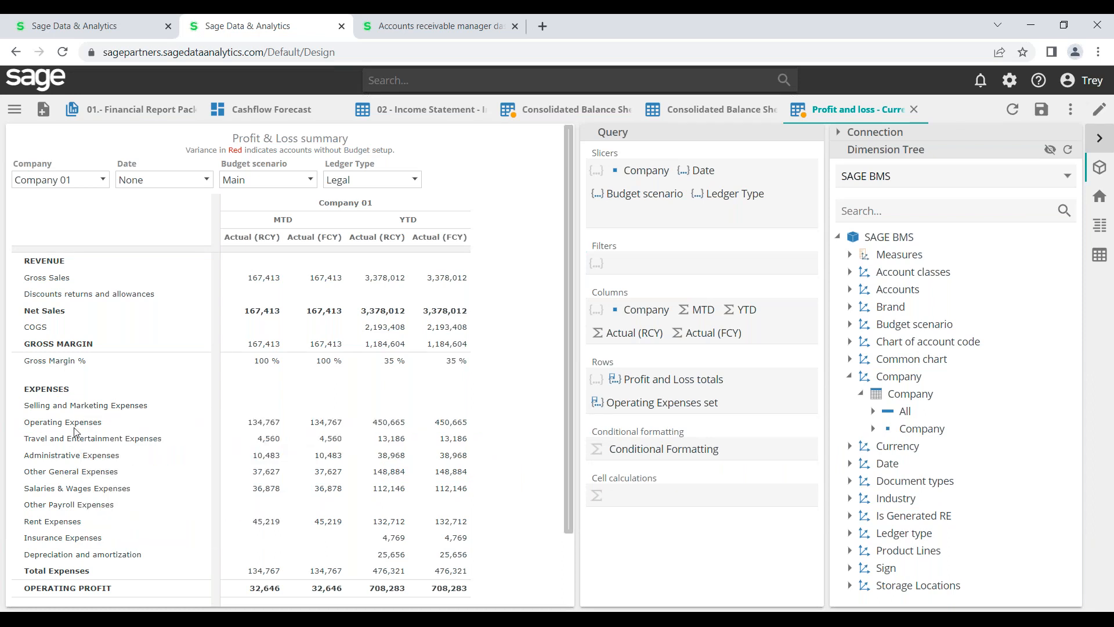
left_click(75, 430)
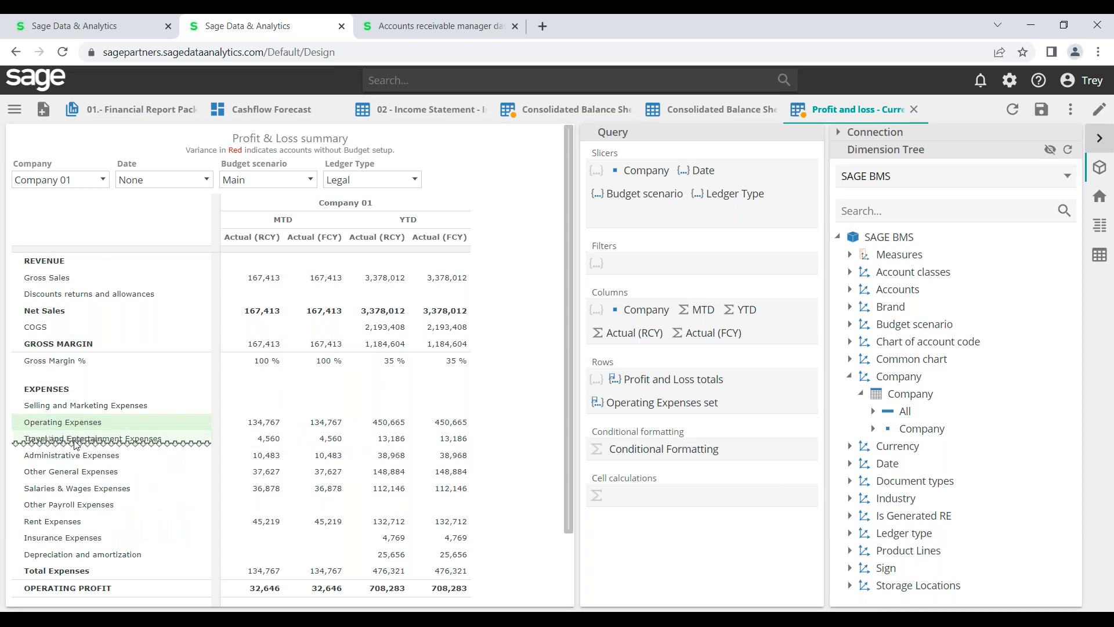
left_click_drag(75, 445, 79, 419)
left_click_drag(77, 412, 76, 412)
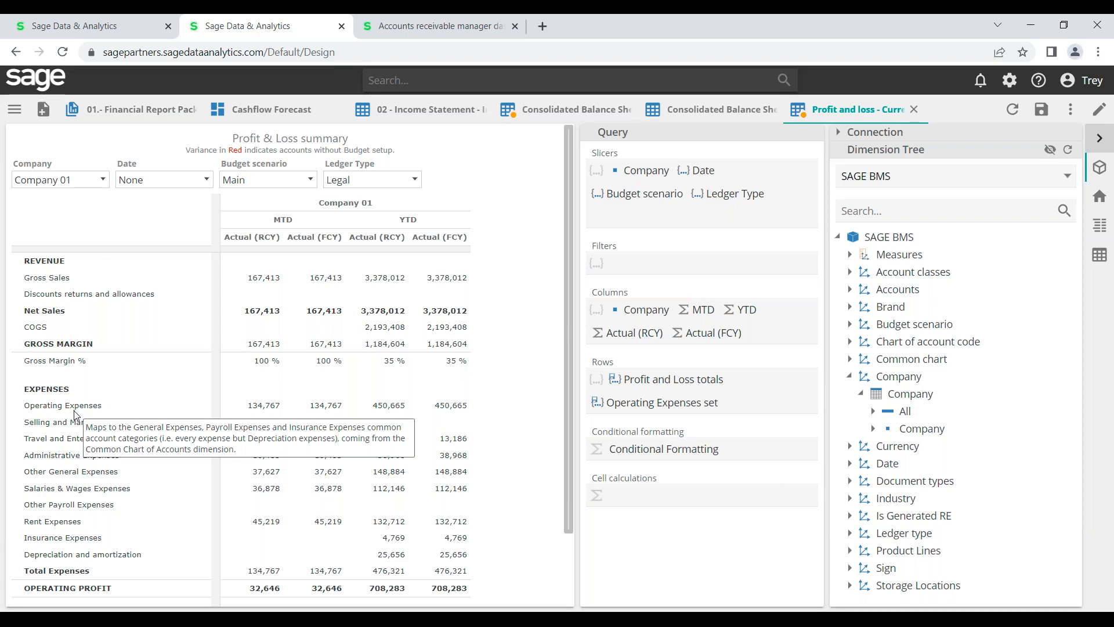
Collapse Financial Statements in the resource browser and open the Cash Flow dashboard
left_click(13, 109)
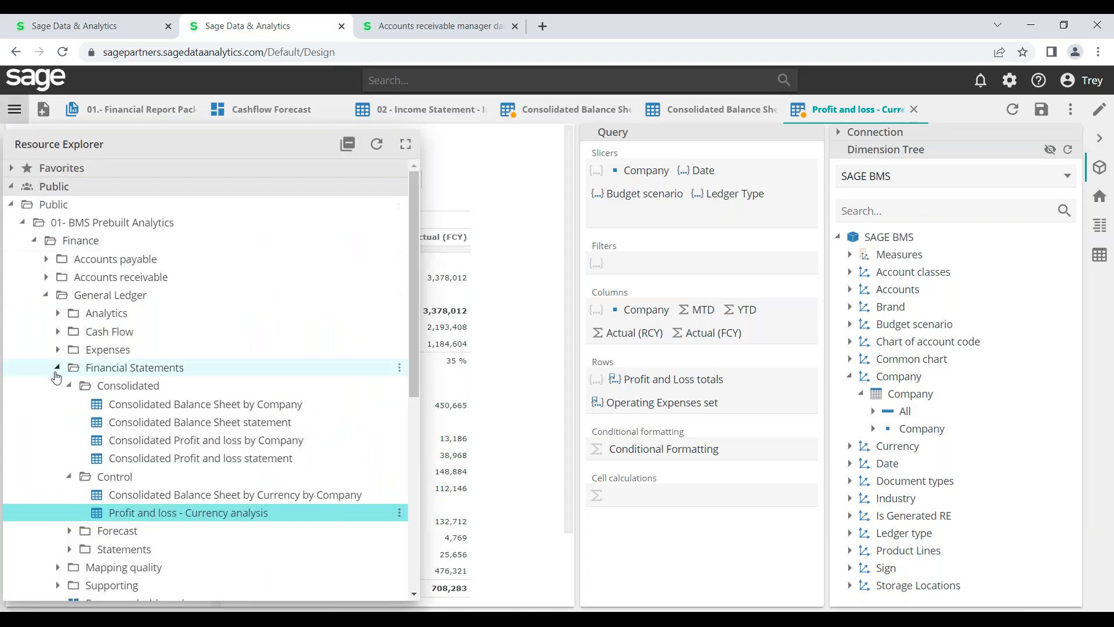
left_click(58, 368)
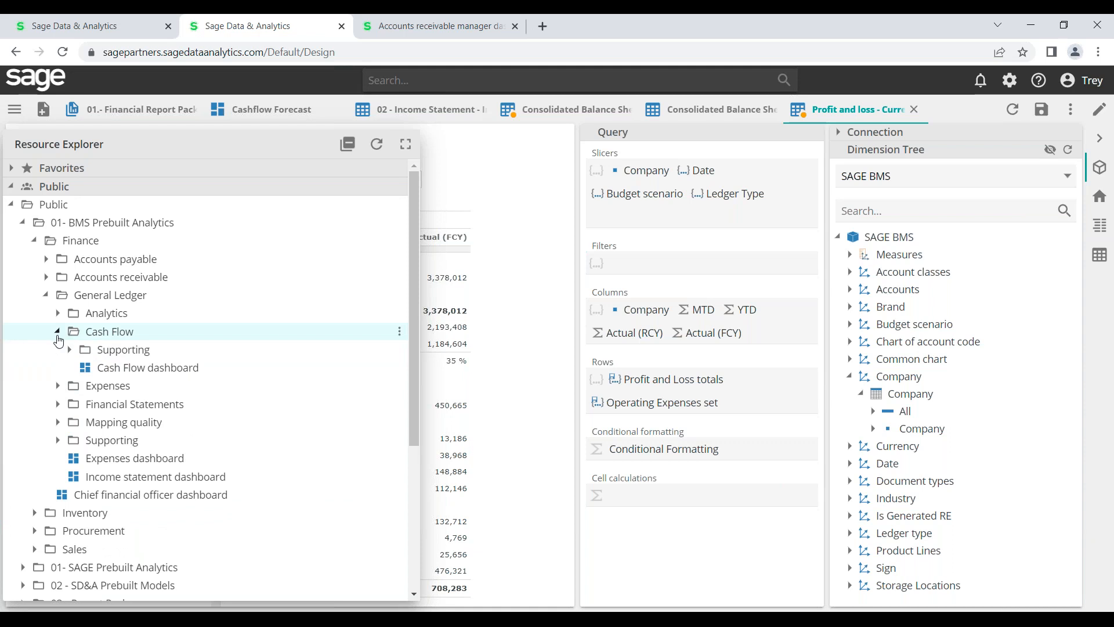
double_click(124, 375)
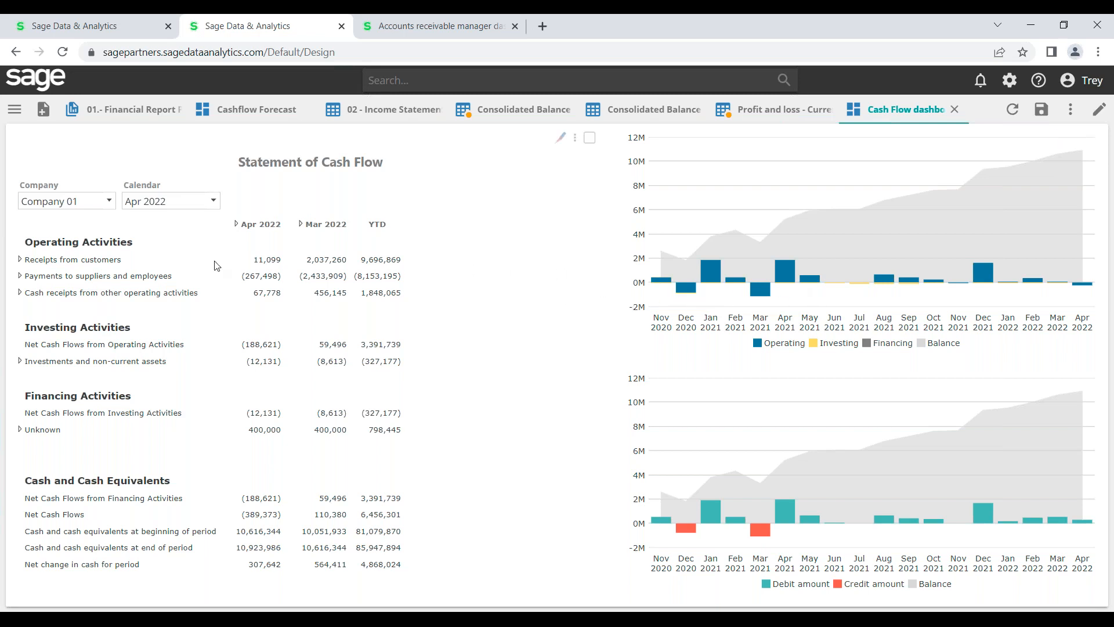
Expand Receipts from customers and filter the charts by its rows and the 67,778 April value
left_click(20, 259)
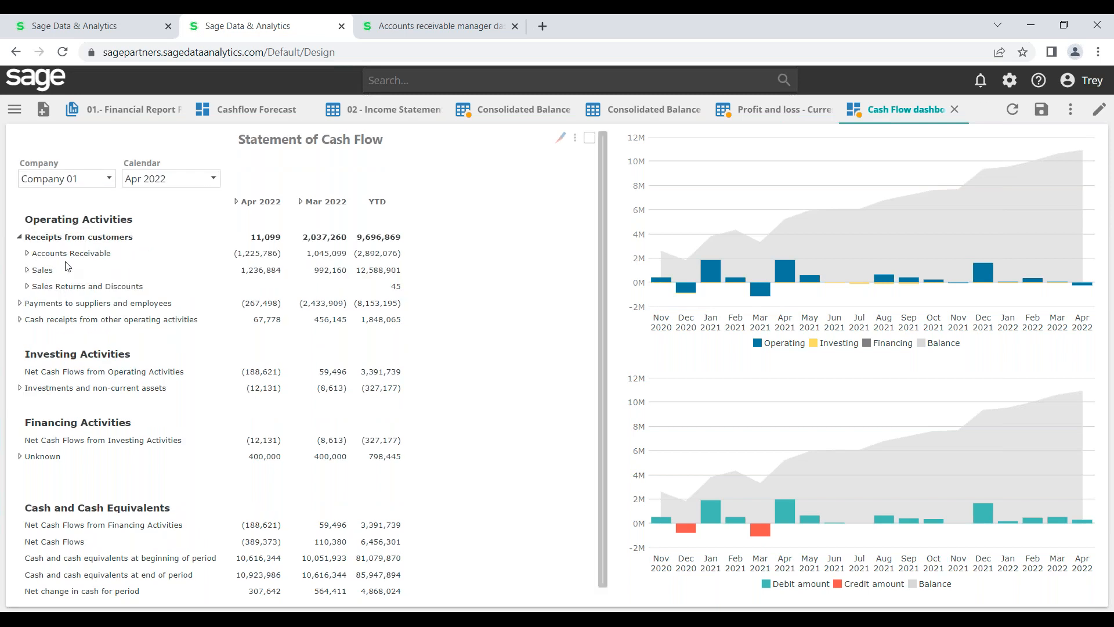
left_click(90, 254)
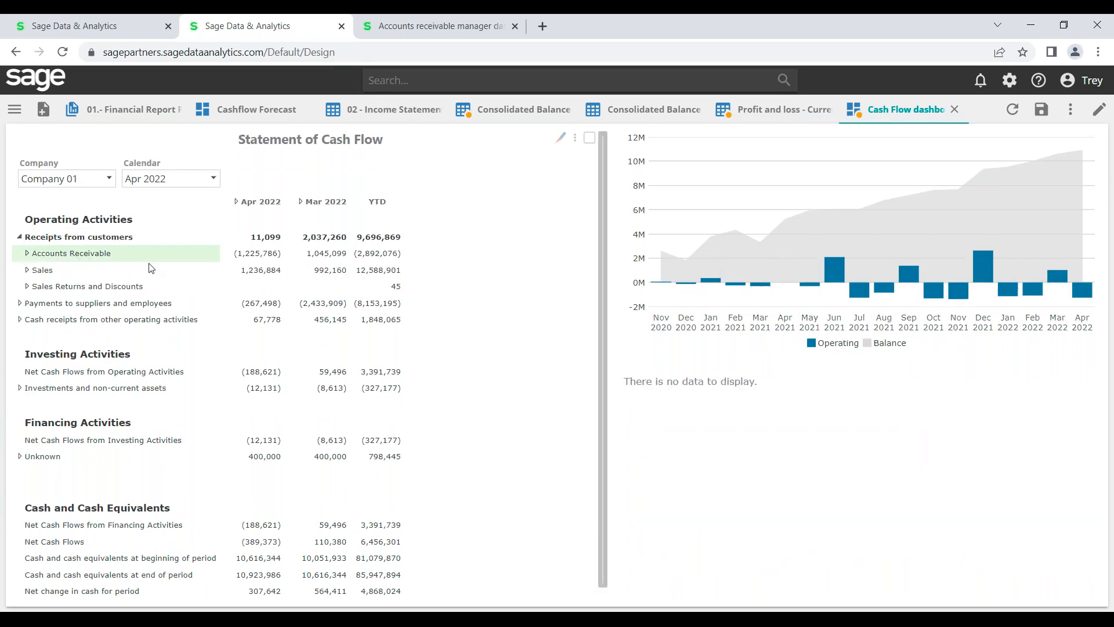
left_click(123, 238)
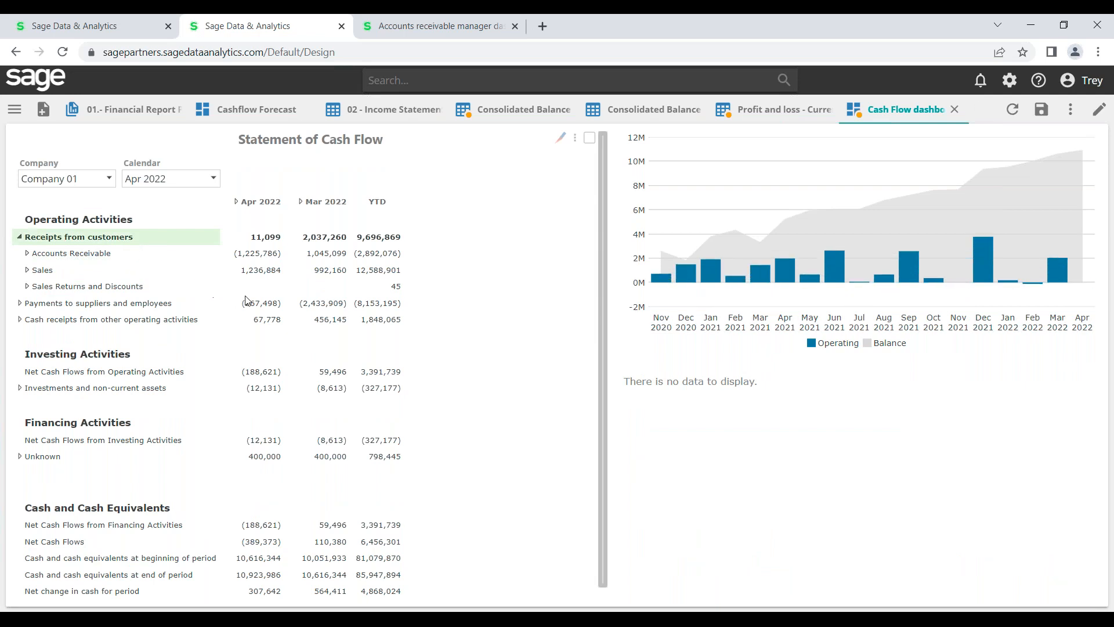
left_click(259, 325)
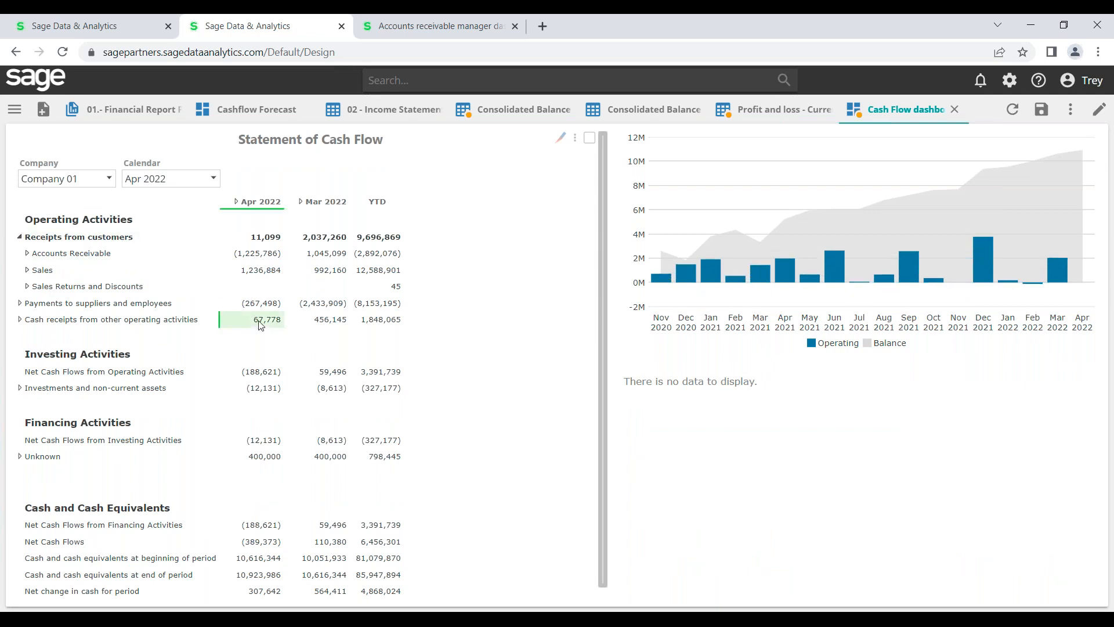
right_click(259, 324)
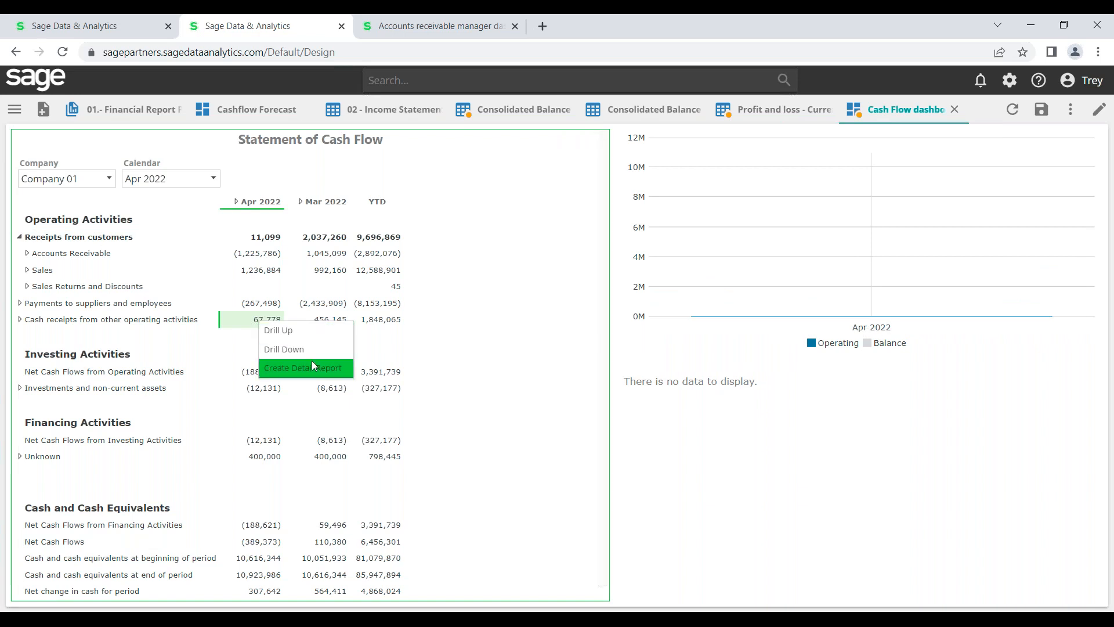
left_click(484, 267)
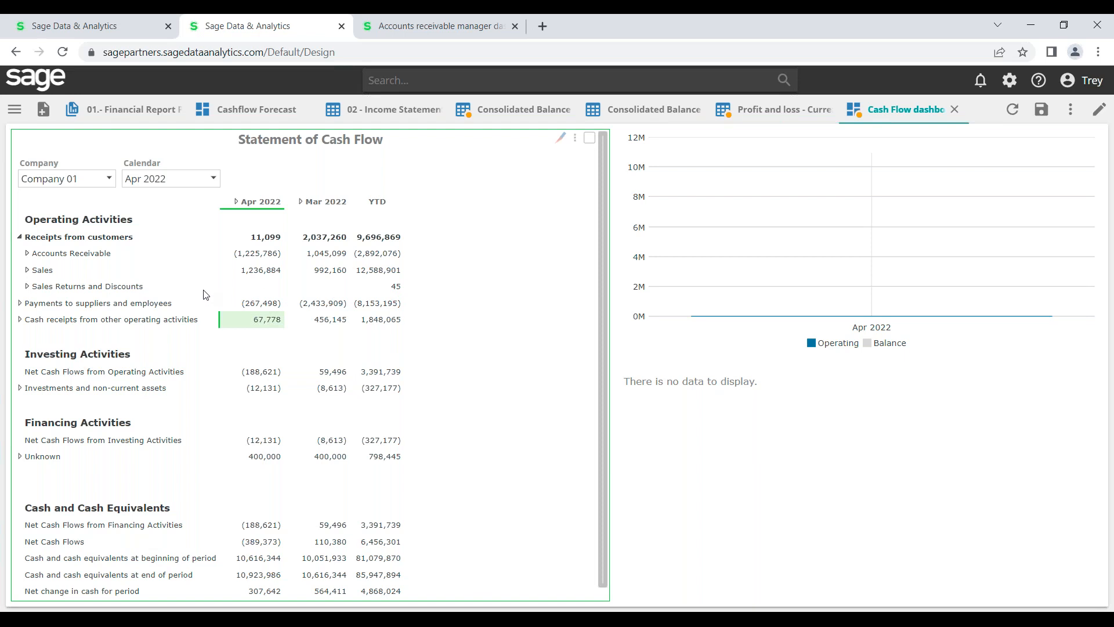
Set the calendar period to Dec 2021 and reopen the resource browser
left_click(213, 180)
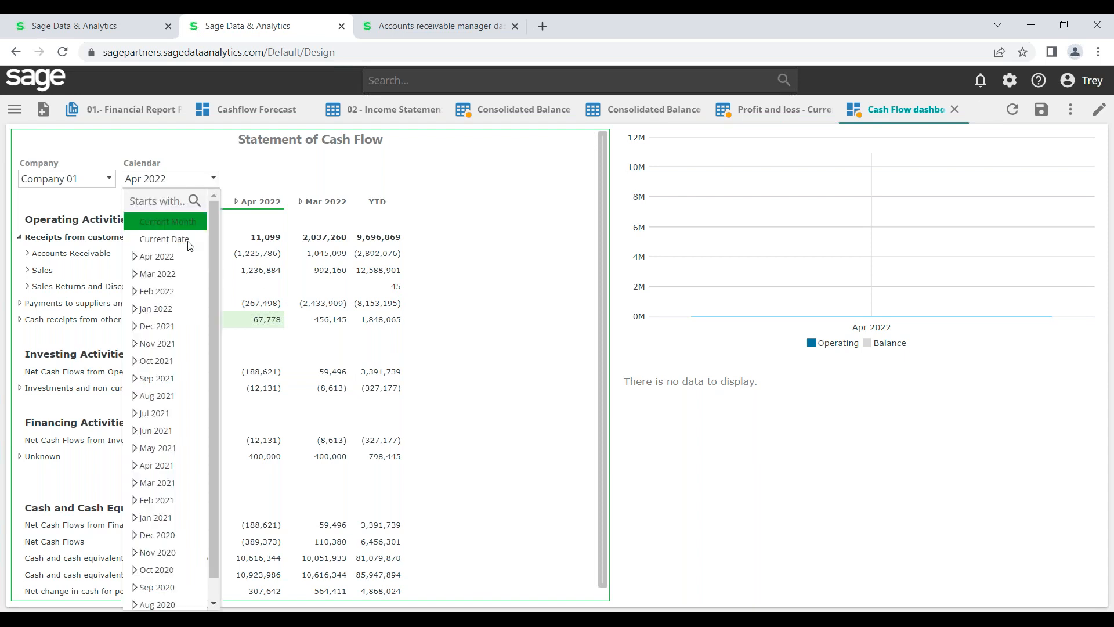
left_click(168, 326)
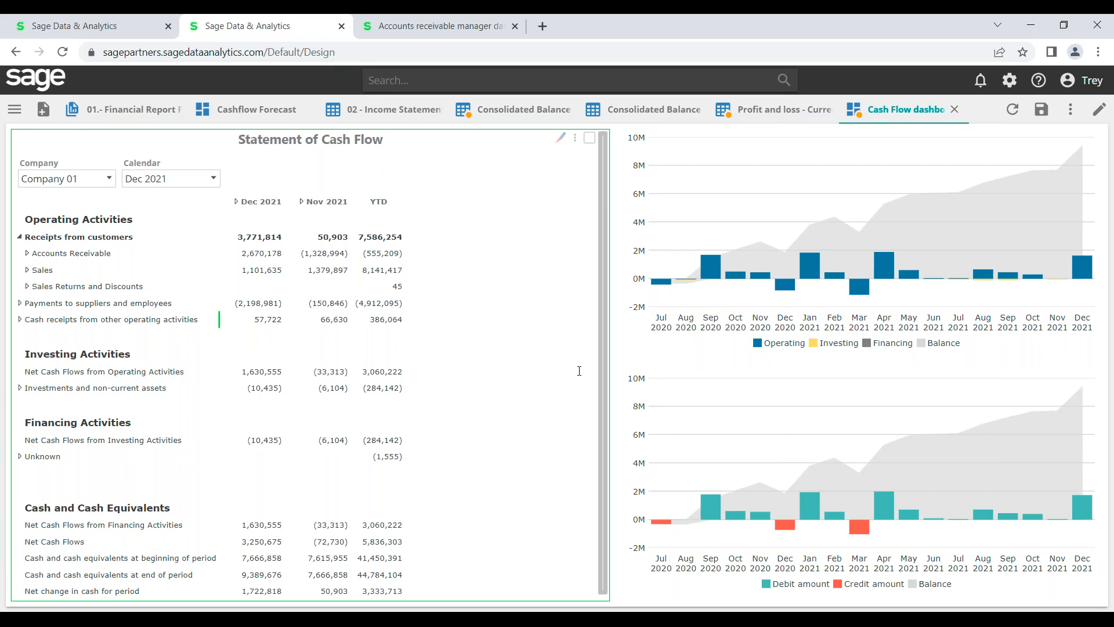
left_click(15, 113)
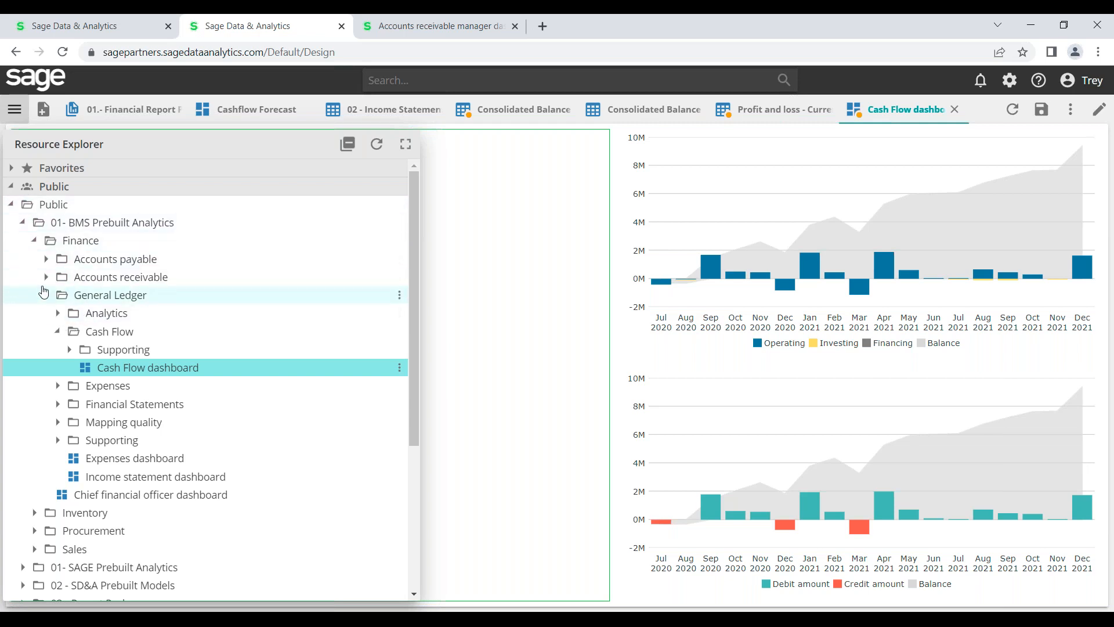
Collapse the Public folder and create a new Analysis Table resource
left_click(11, 204)
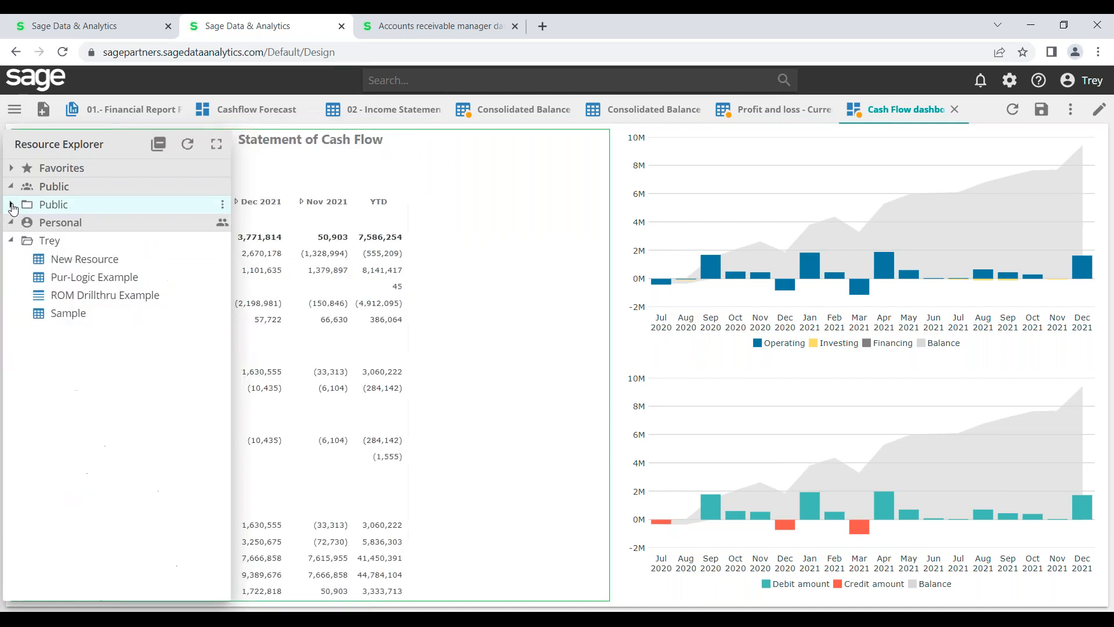
left_click(43, 109)
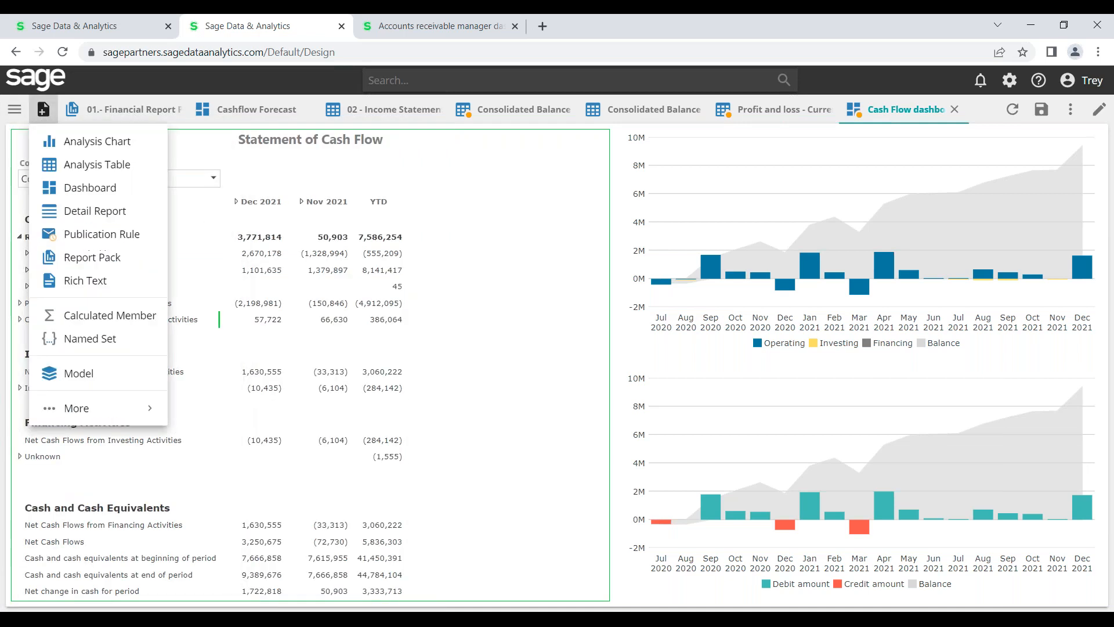
left_click(99, 166)
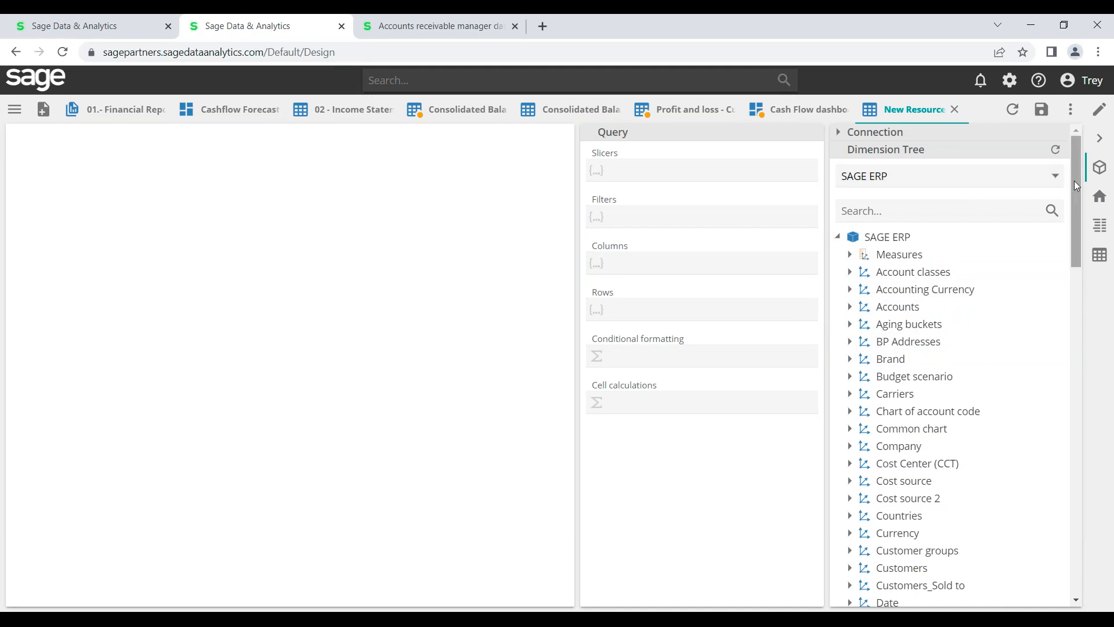
left_click_drag(1075, 182, 1075, 200)
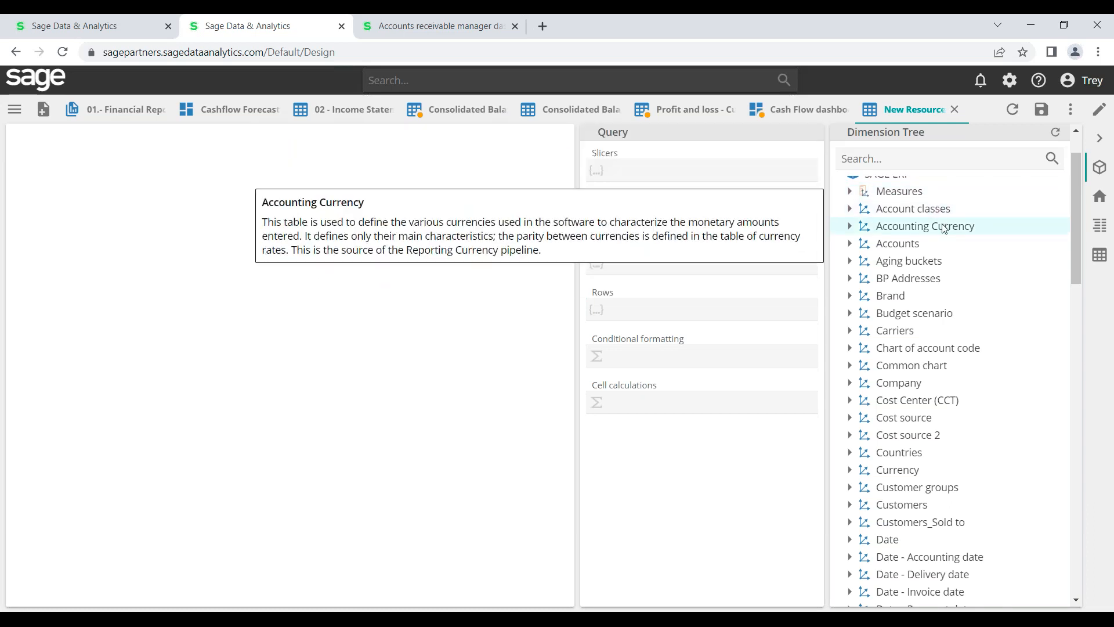
left_click_drag(1072, 227, 1076, 193)
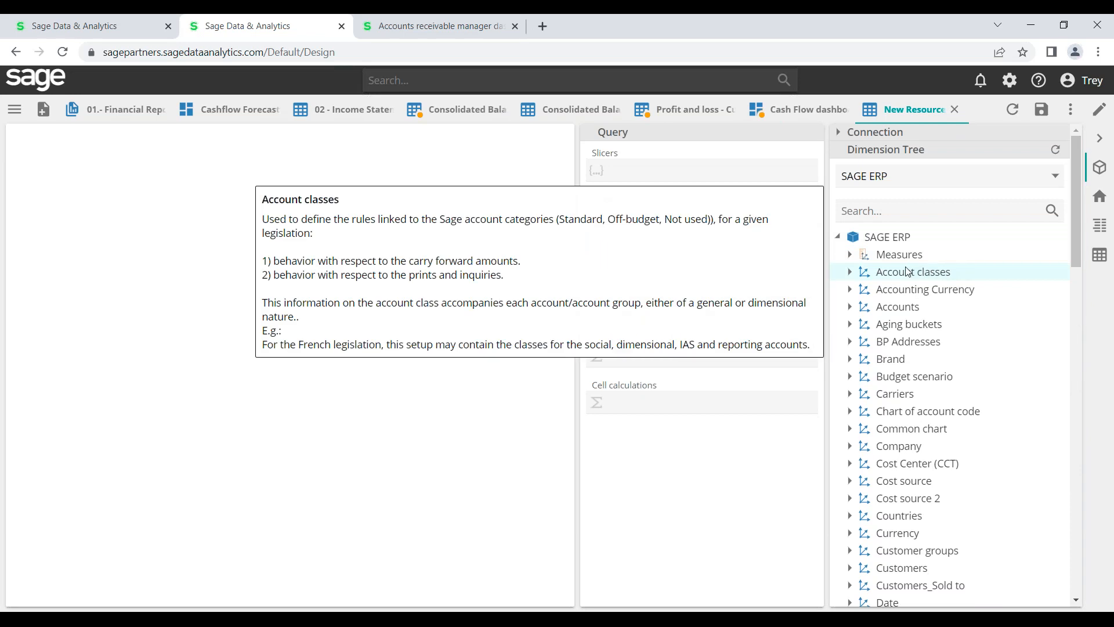
Expand Measures and General ledger, collapsing the Sales invoice lines measures
left_click(850, 255)
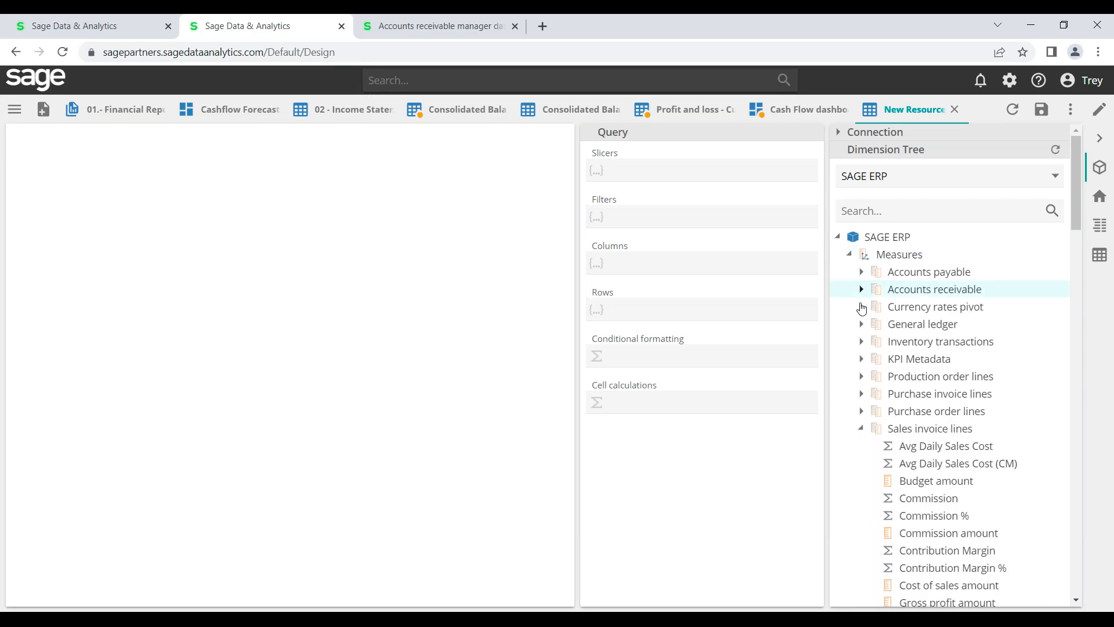
left_click(861, 429)
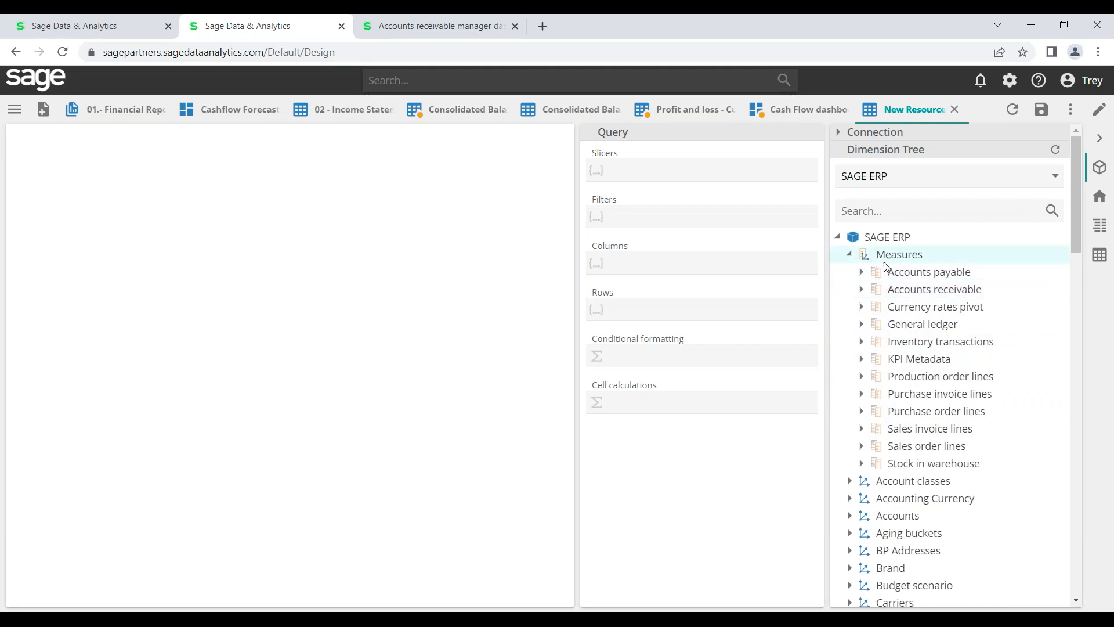
left_click(862, 326)
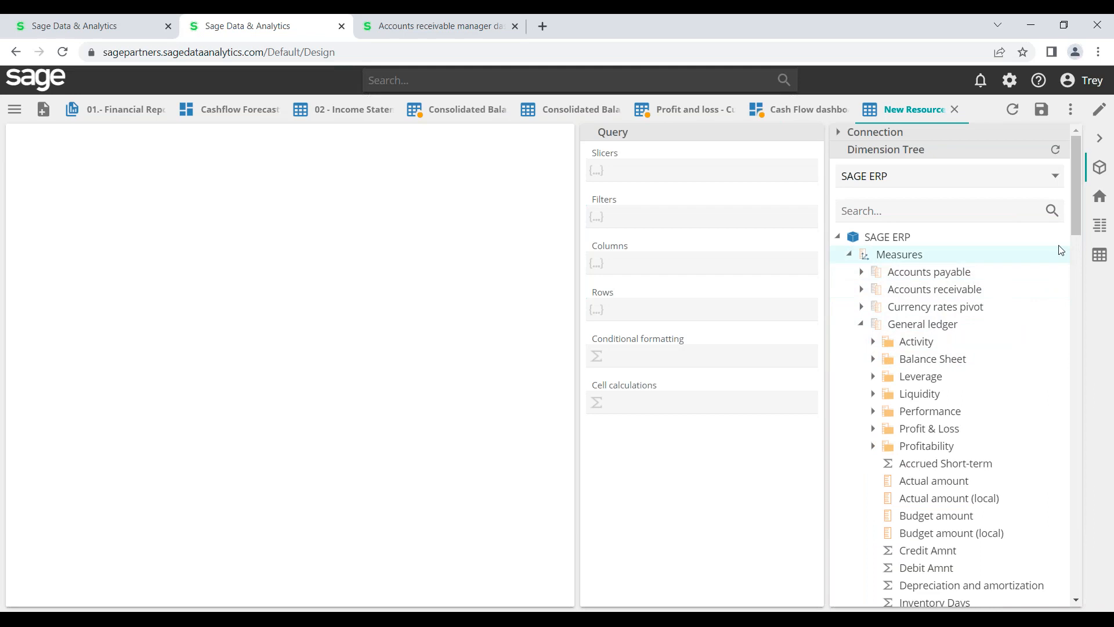
left_click_drag(1073, 228, 1074, 253)
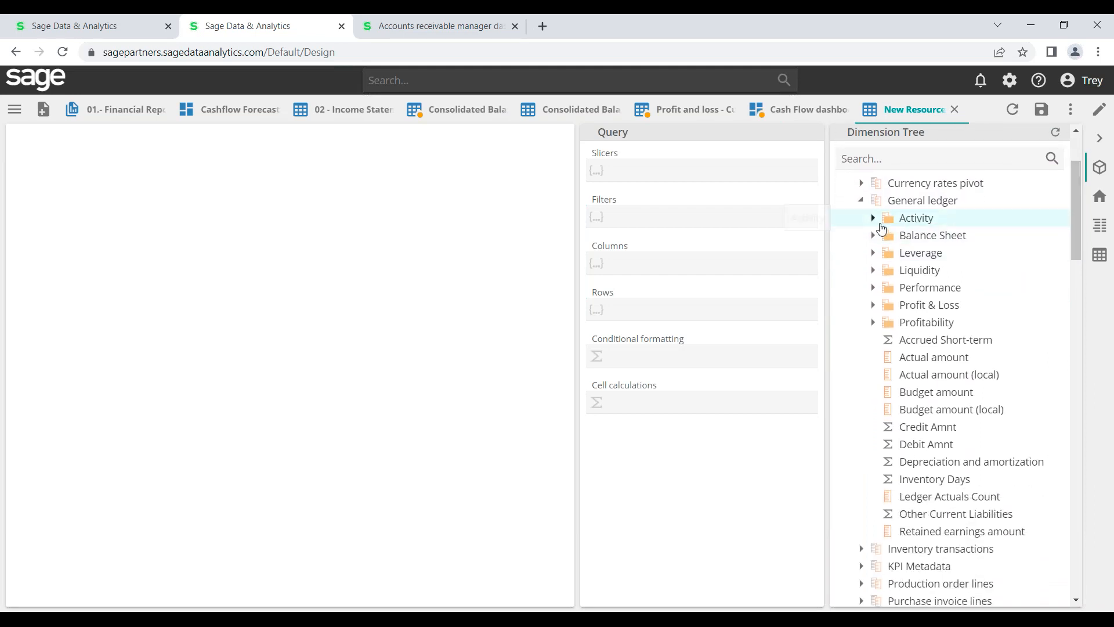
Browse the Activity, Balance Sheet, Leverage, Liquidity and Performance measure folders, collapsing each again
left_click(872, 219)
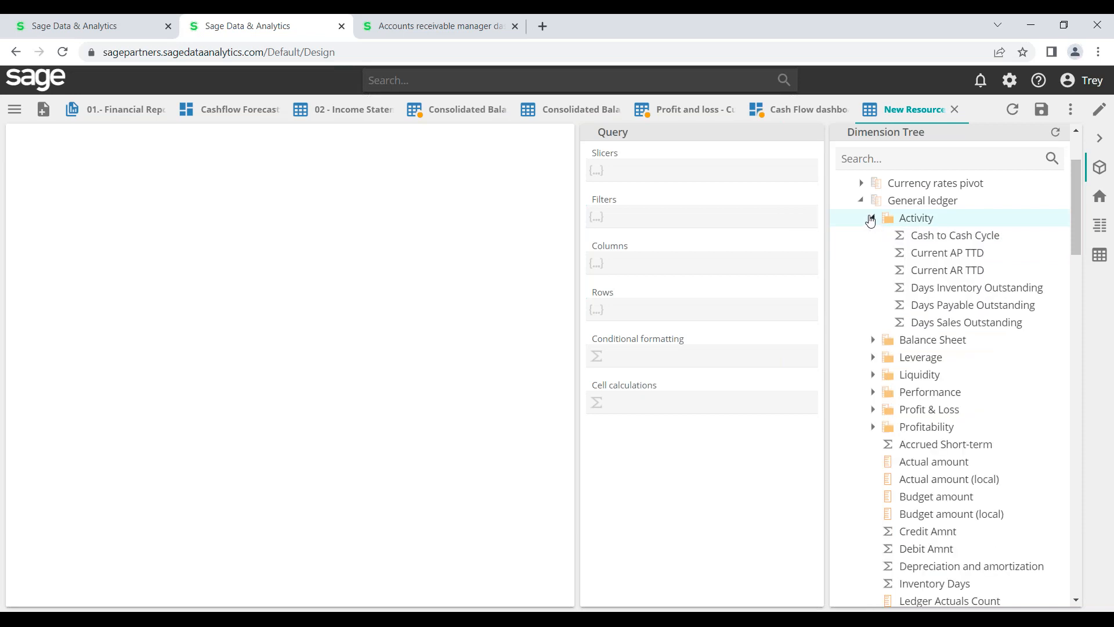
left_click(872, 218)
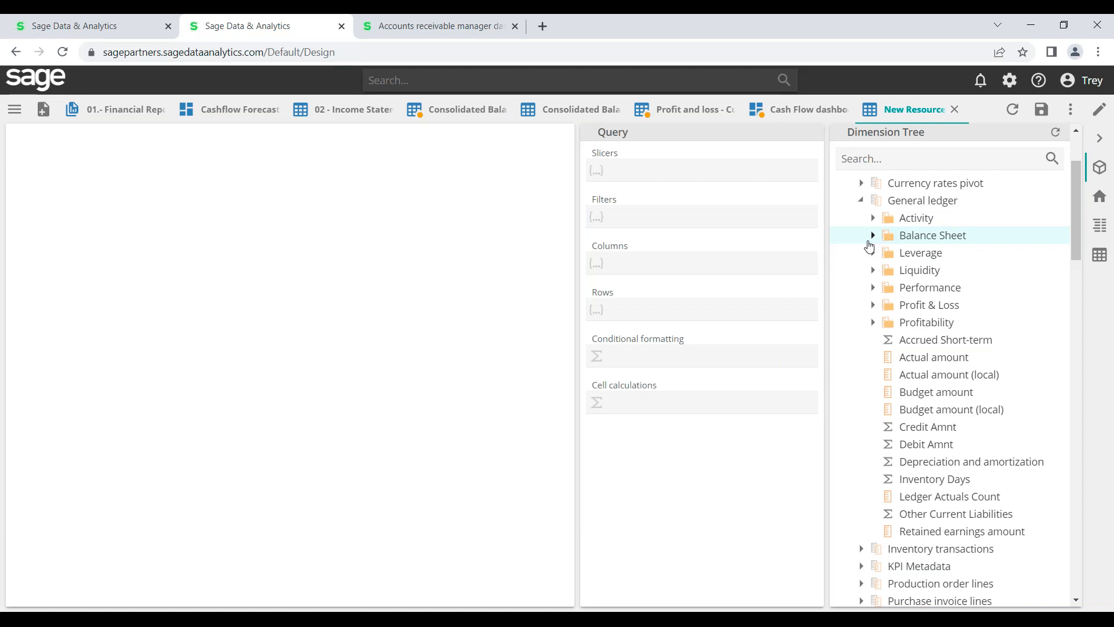
left_click(872, 236)
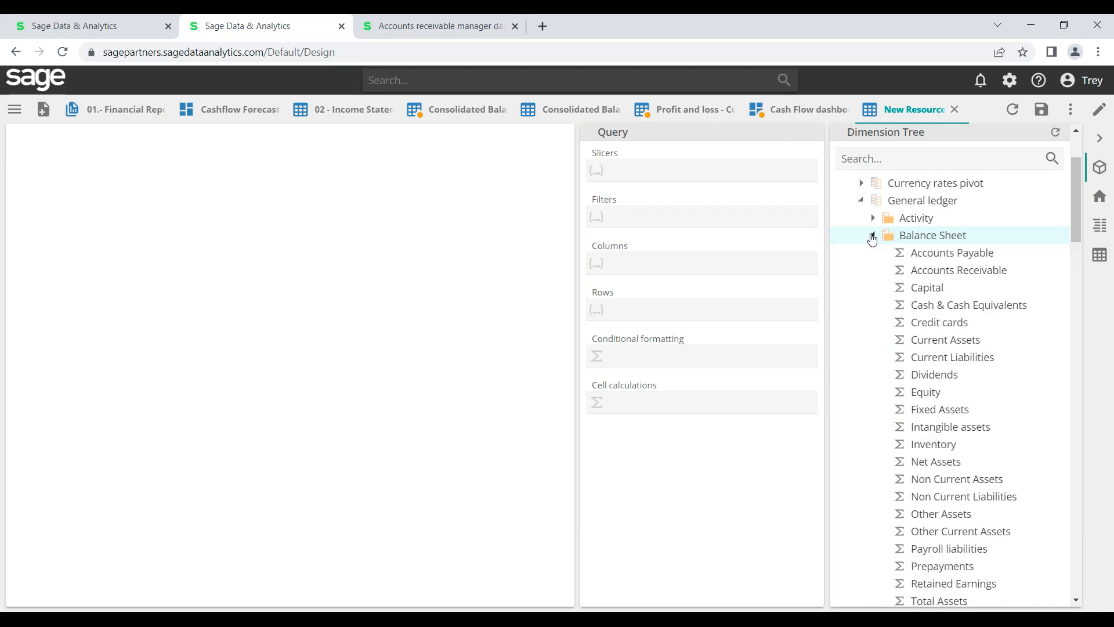
left_click(872, 236)
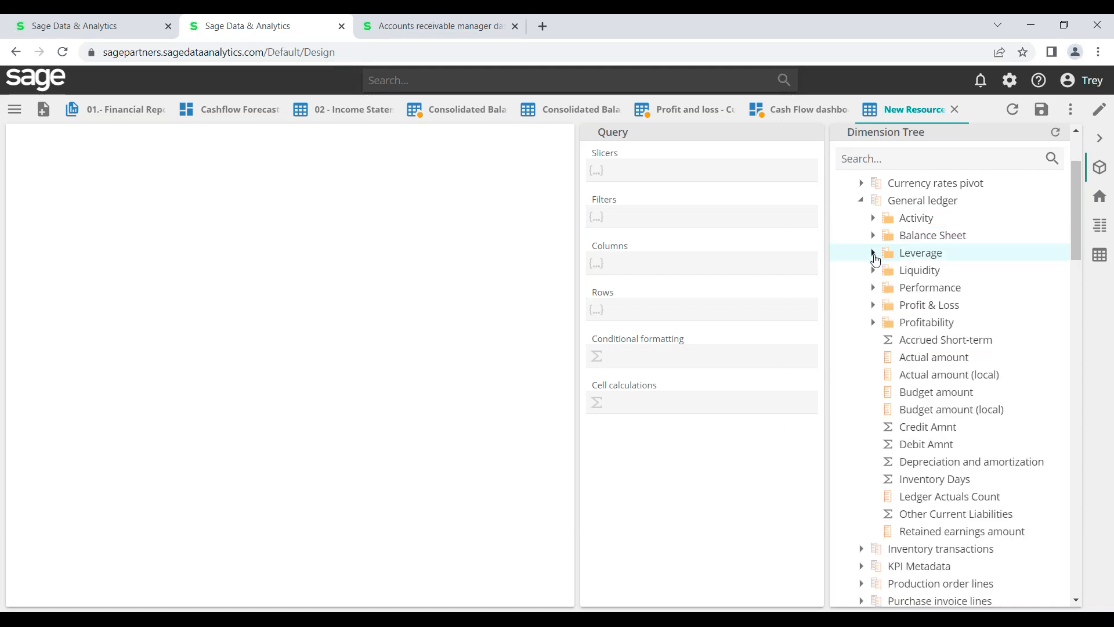
left_click(873, 253)
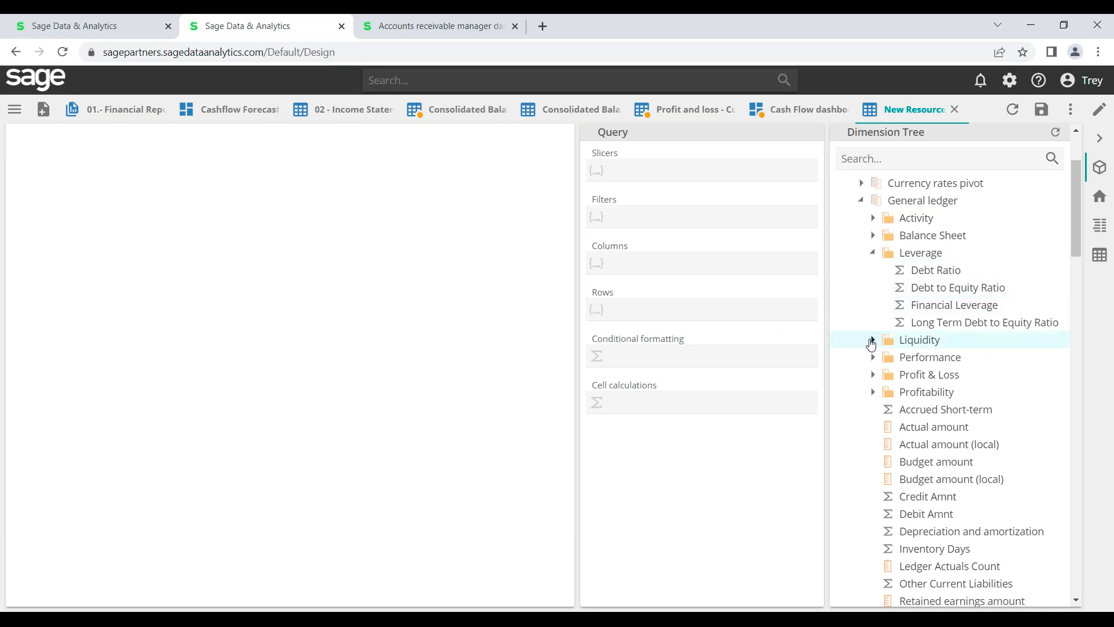
left_click(872, 341)
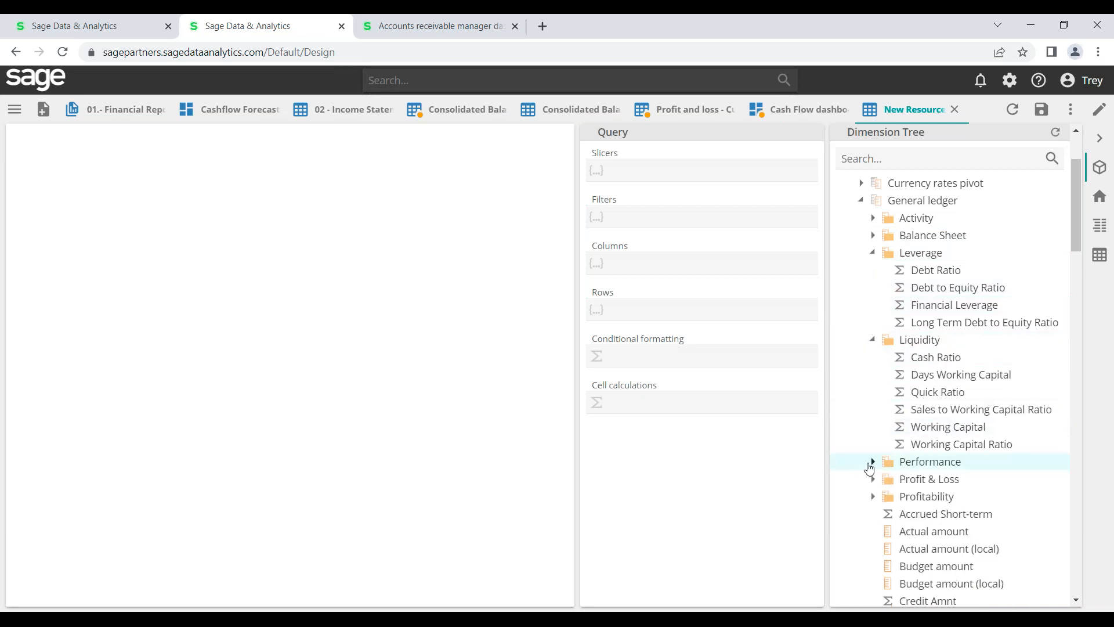
left_click(872, 462)
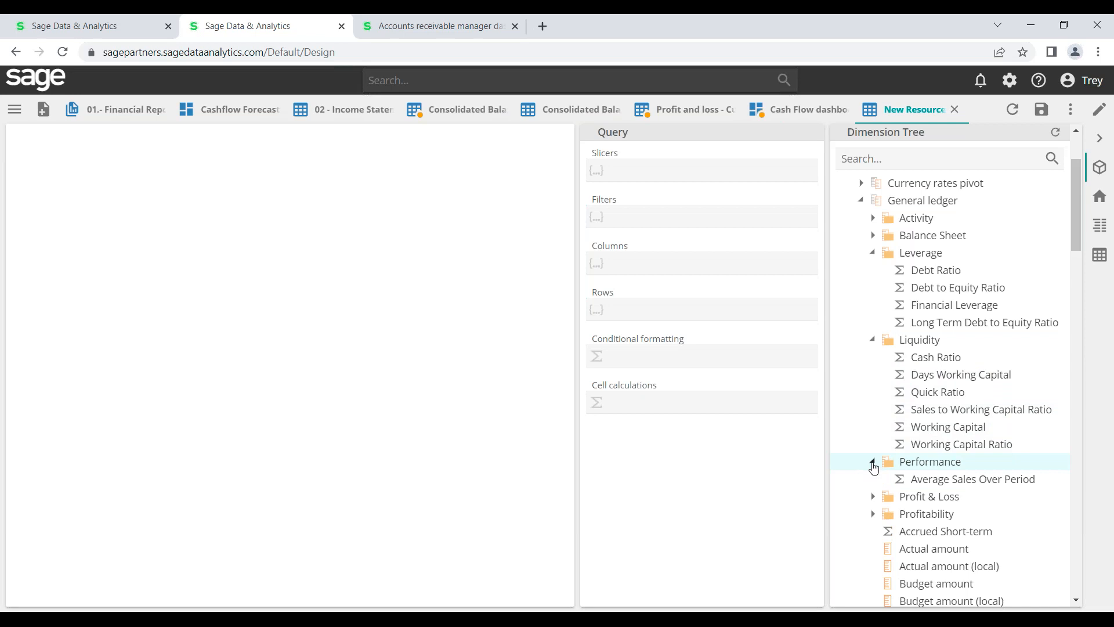
left_click(872, 462)
left_click(872, 340)
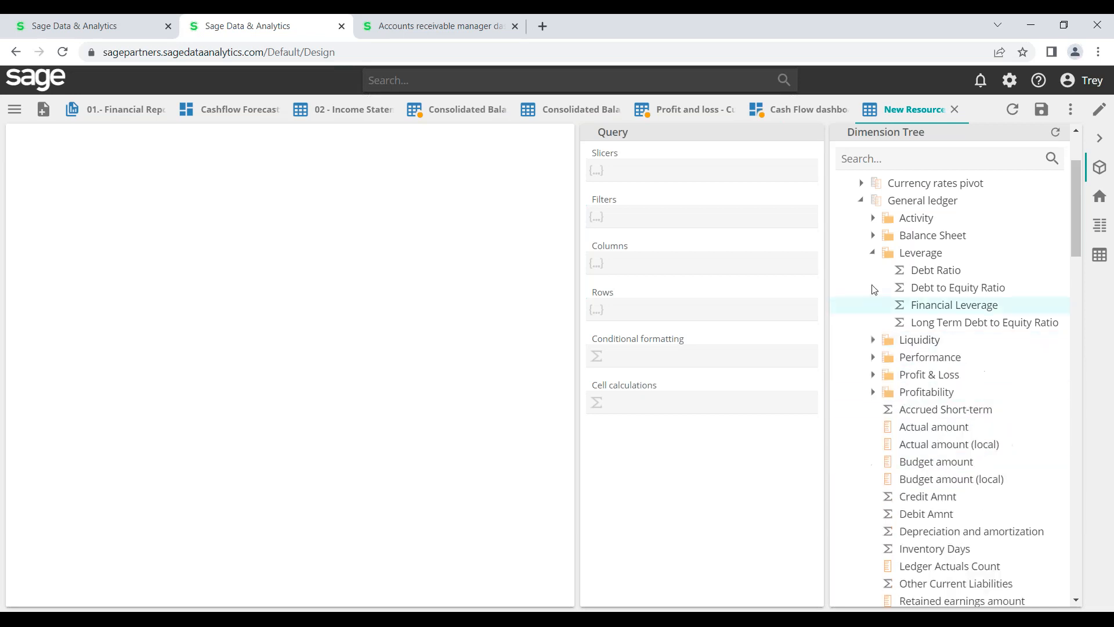
left_click(872, 253)
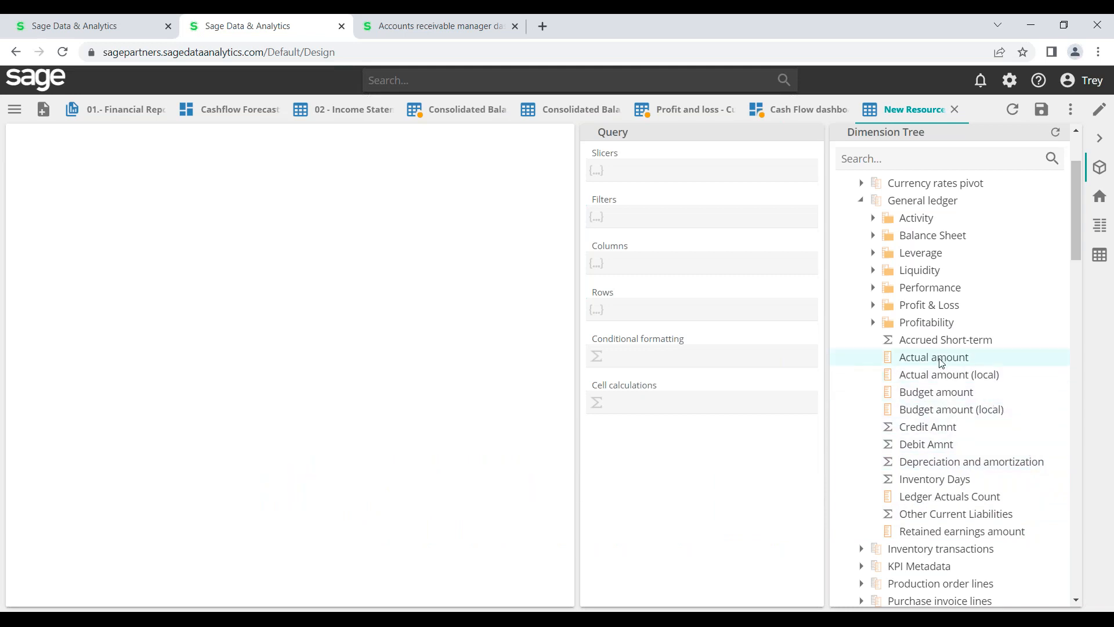
Add Actual amount as a column (-3,324,118.10), then collapse General ledger and Measures
left_click_drag(919, 362, 658, 260)
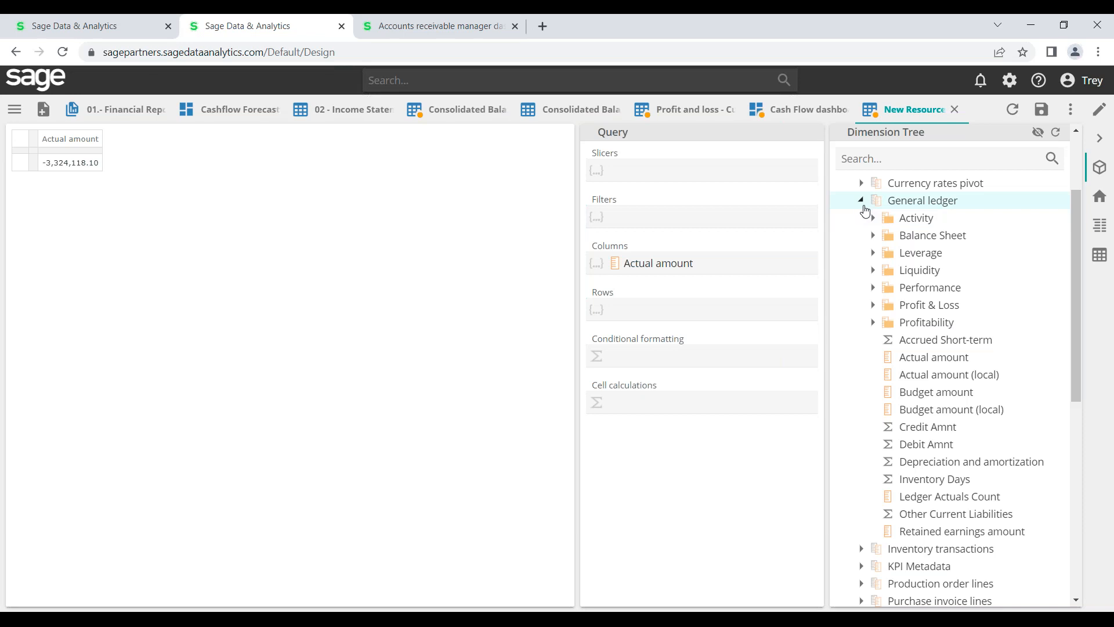
left_click(861, 201)
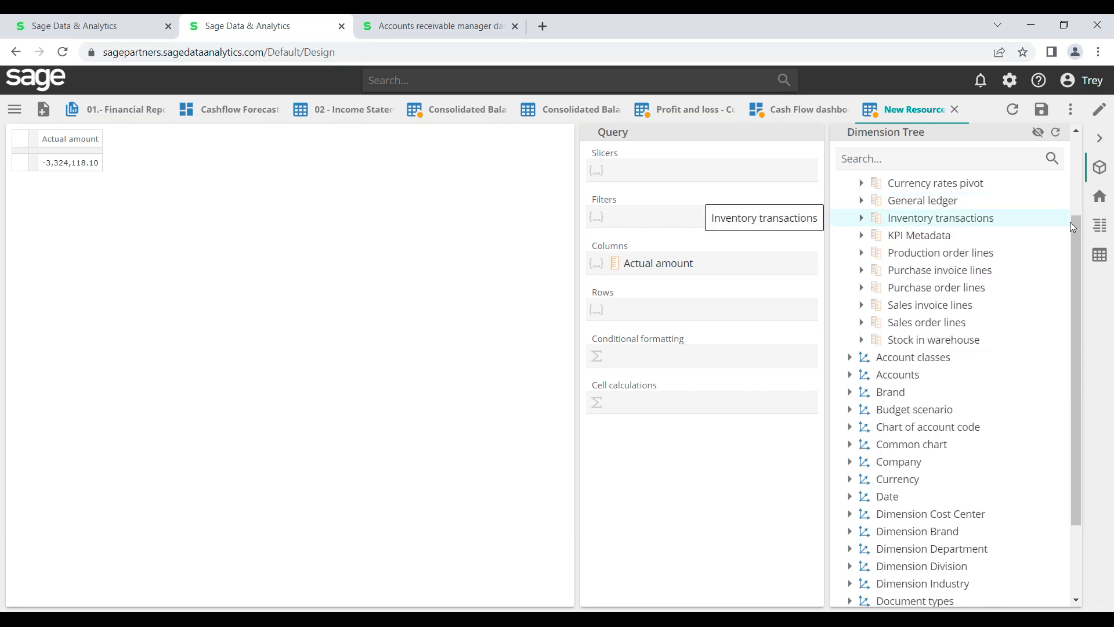
left_click_drag(1077, 220, 1077, 189)
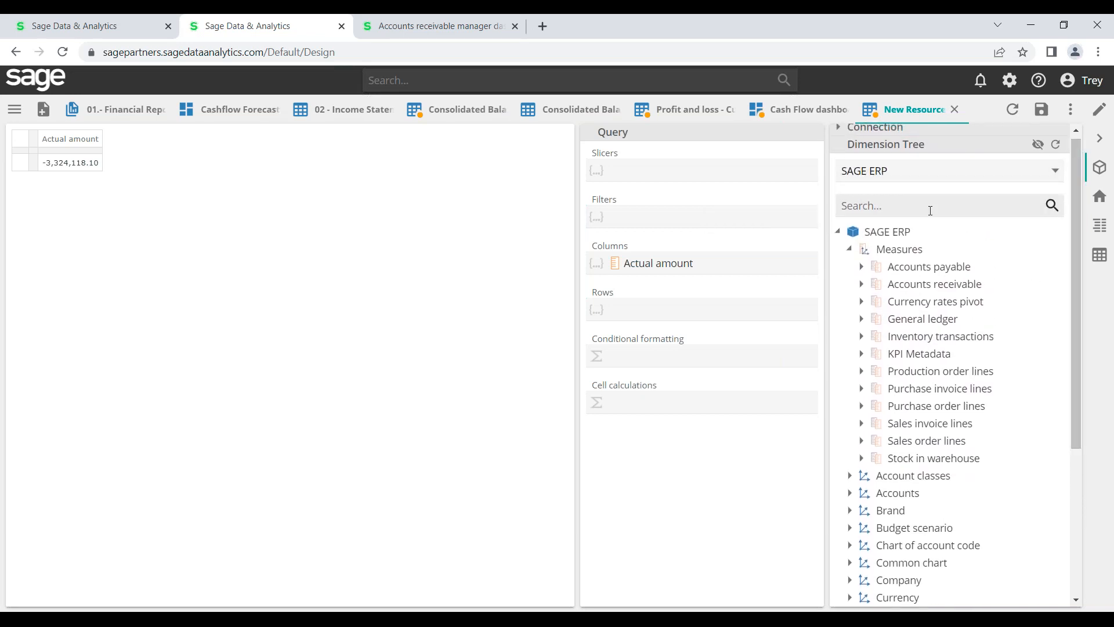
left_click(848, 249)
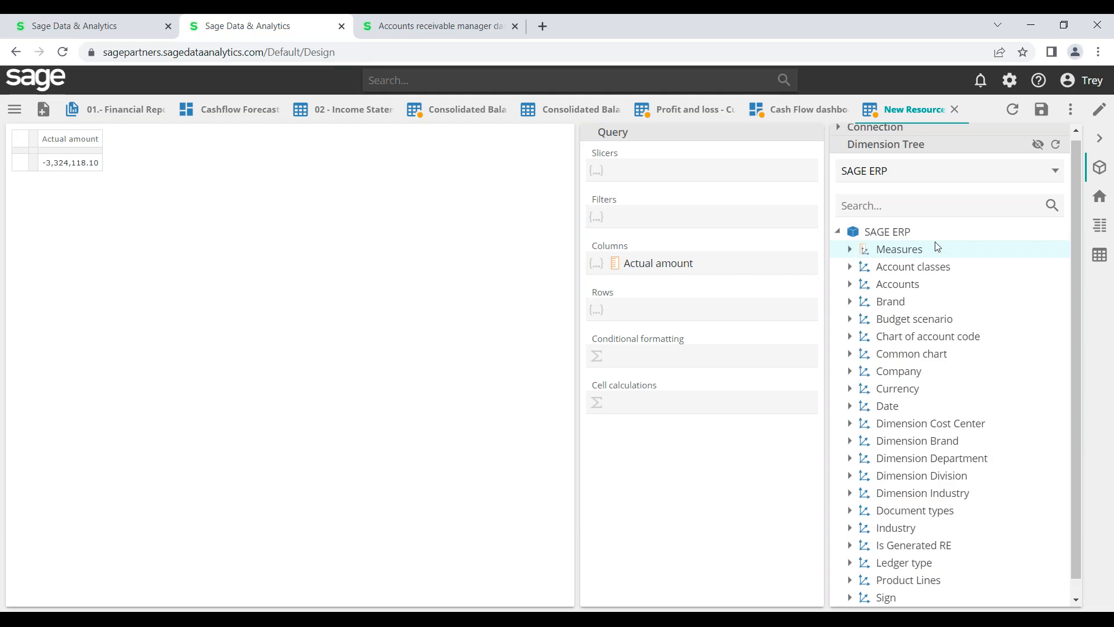
left_click_drag(1077, 214, 1102, 316)
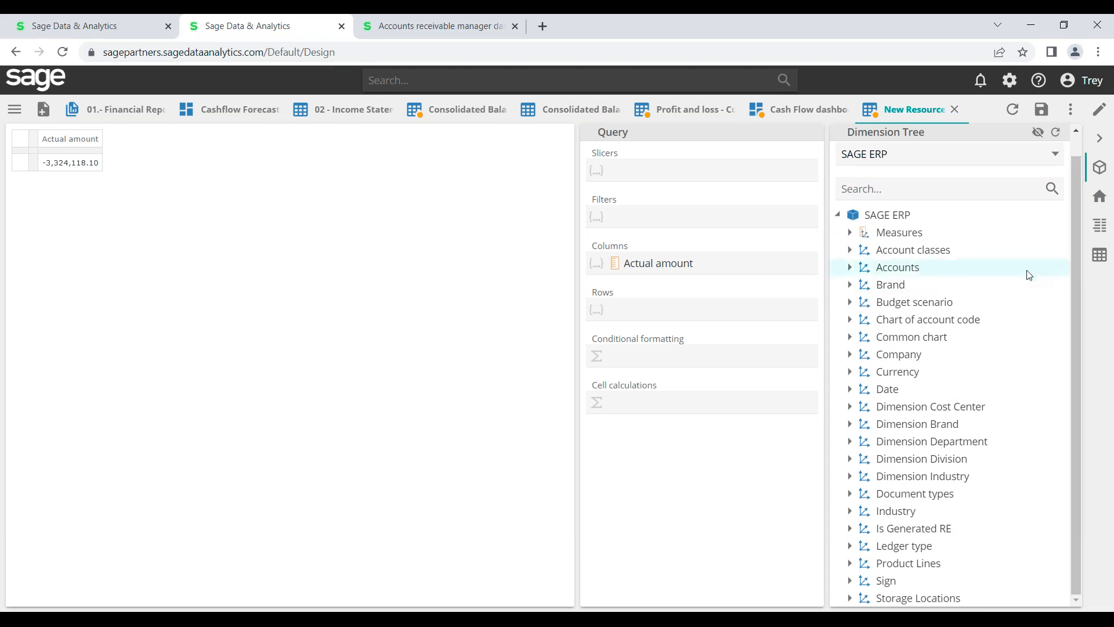
mouse_move(996, 493)
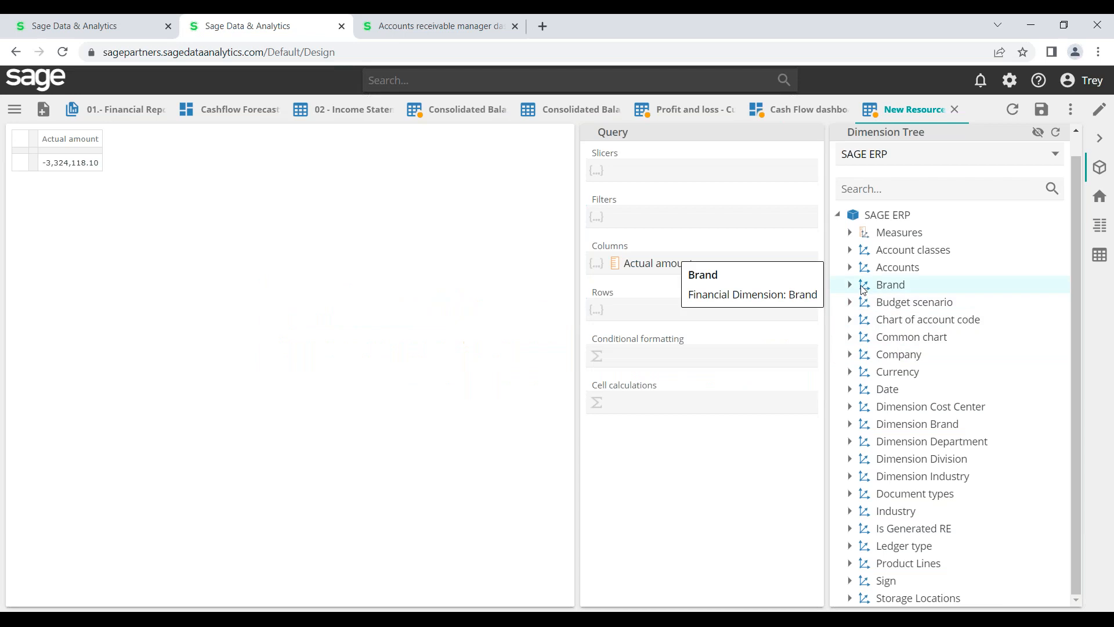
Put Profit and Loss from Accounts > Common Chart of Accounts > Balance or Income into the rows
left_click(849, 267)
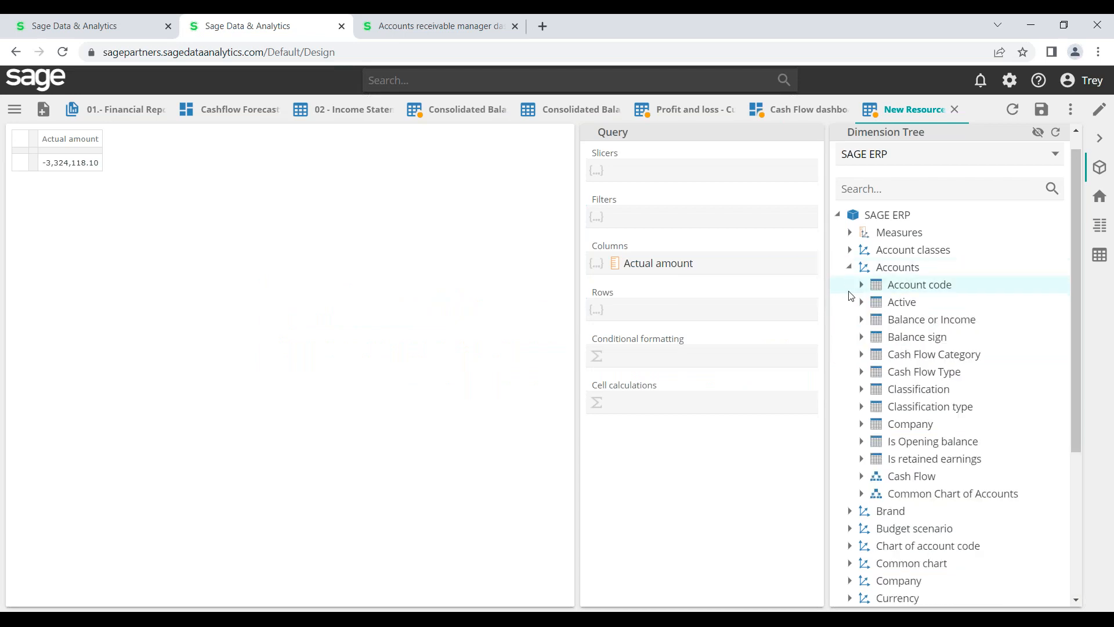
left_click(861, 493)
left_click_drag(1077, 386, 1108, 530)
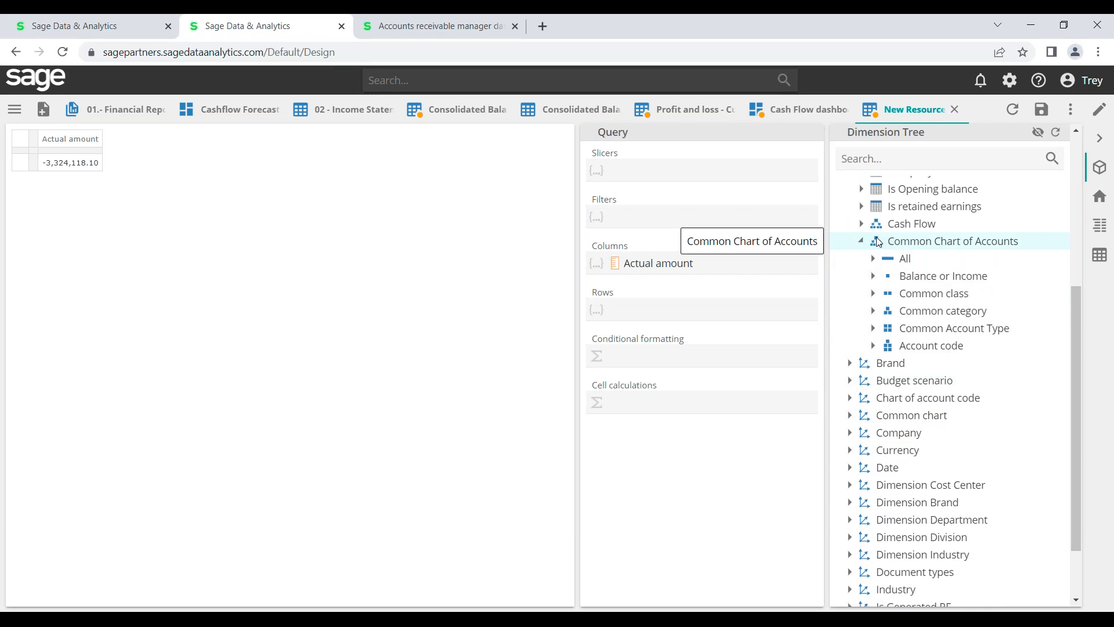
left_click(873, 277)
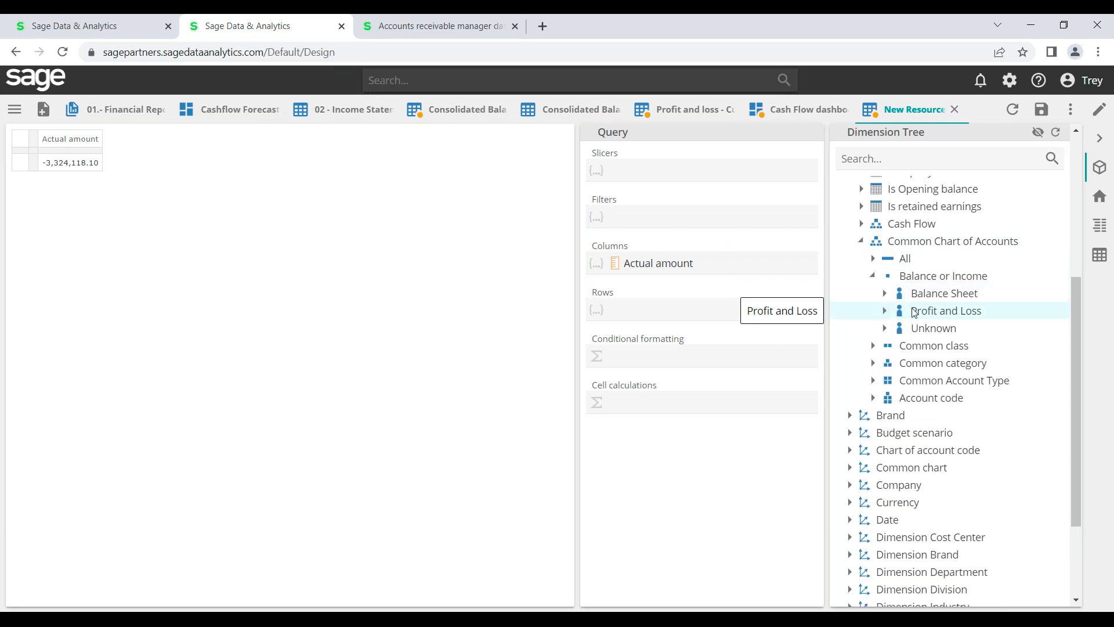
left_click(884, 311)
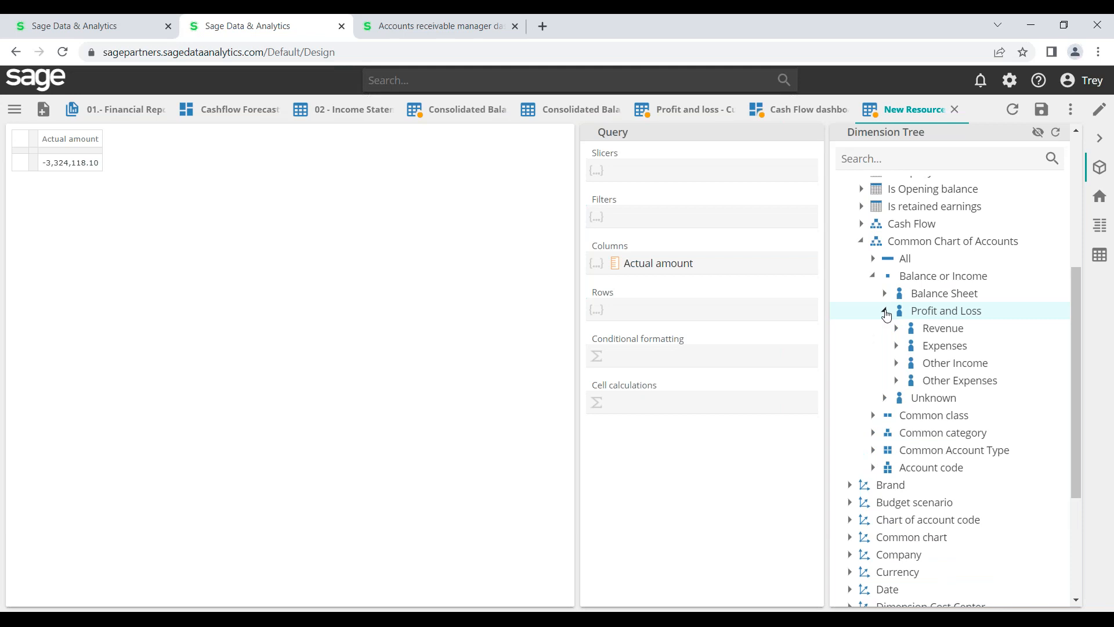
left_click_drag(918, 315, 718, 306)
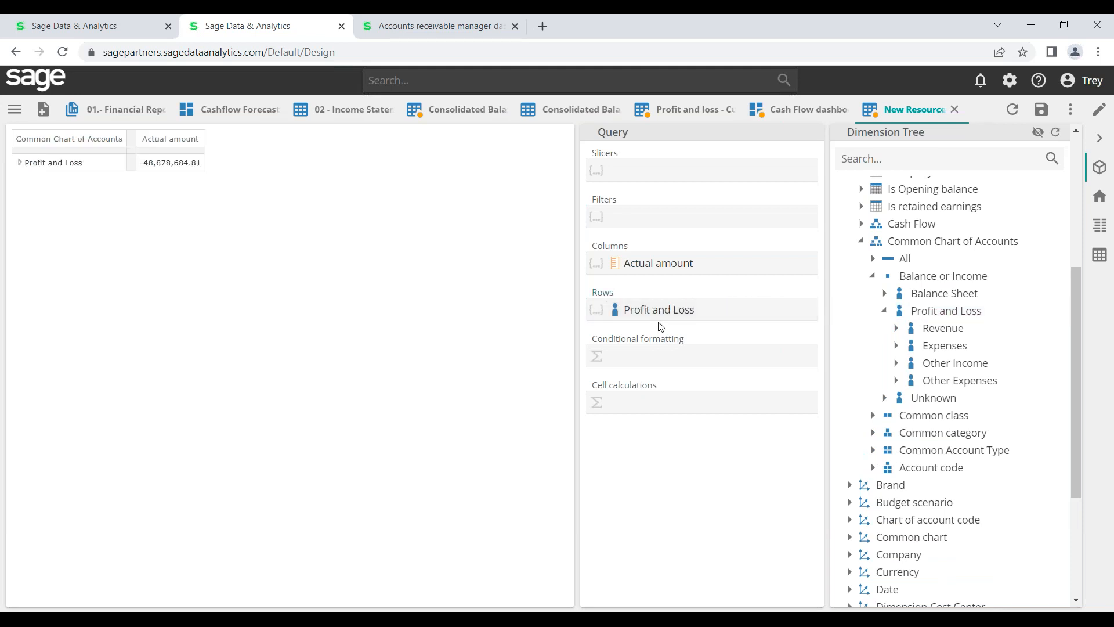
Drill Profit and Loss down to Expenses and break Expenses into its four categories
right_click(82, 166)
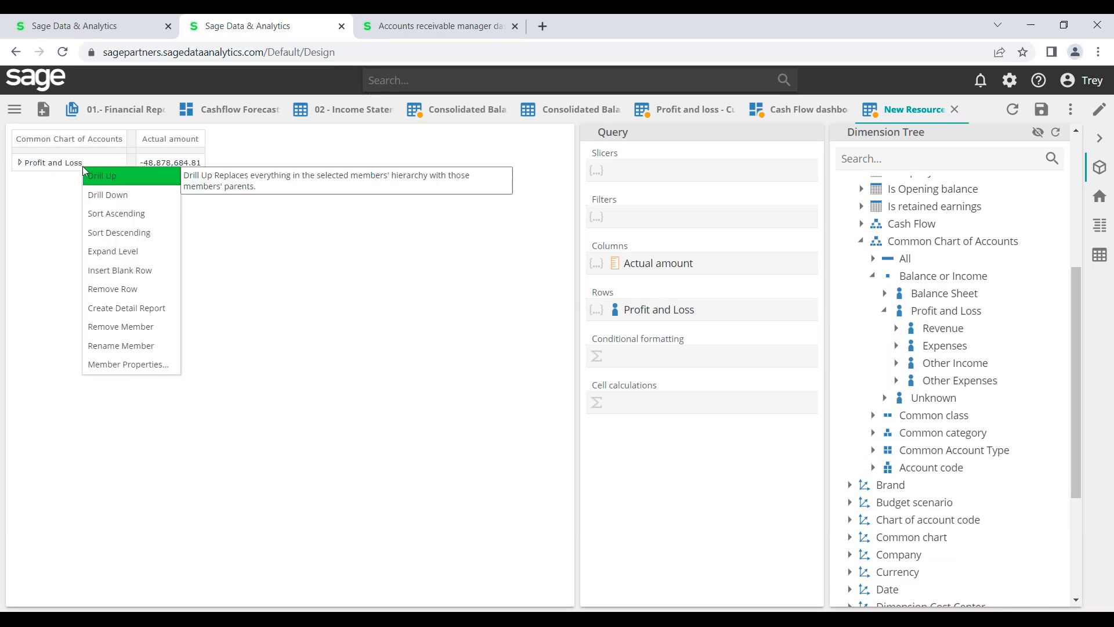
left_click(106, 191)
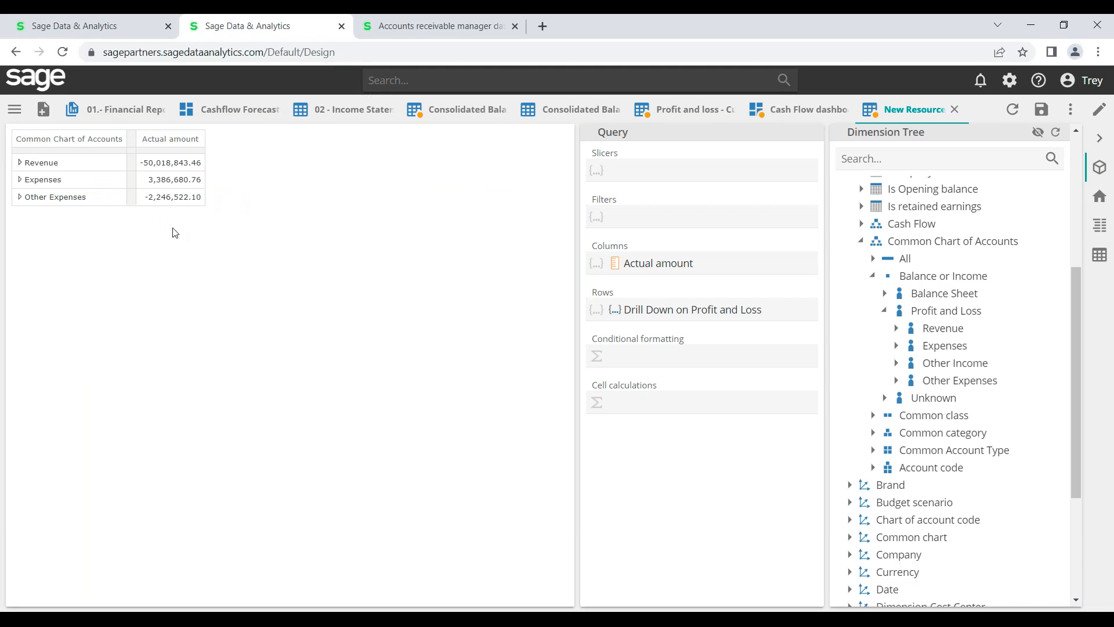
right_click(89, 186)
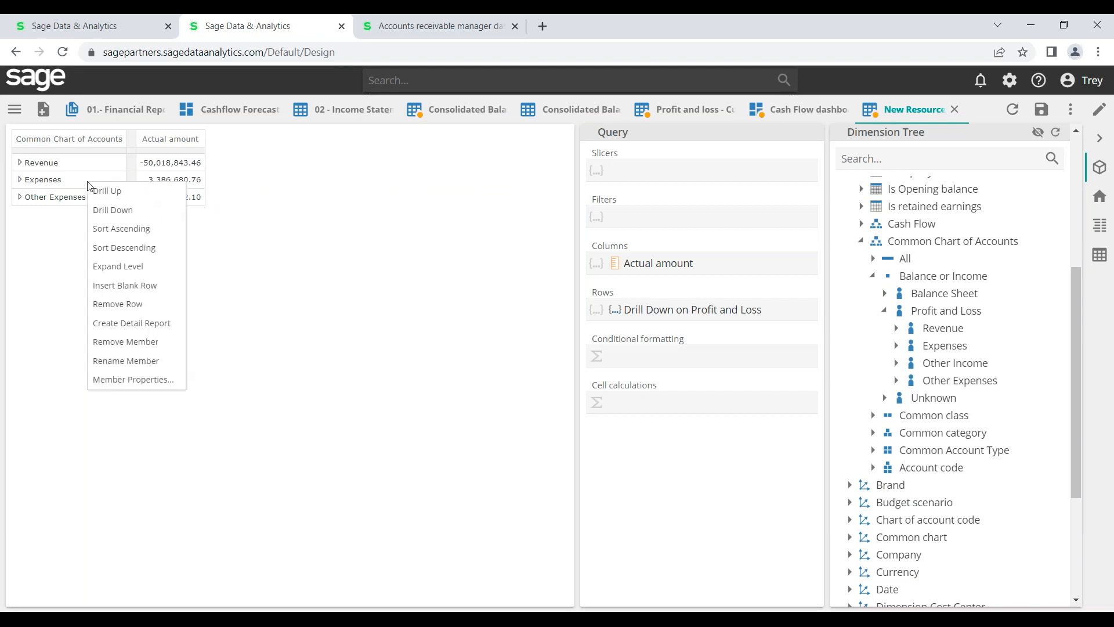
left_click(123, 214)
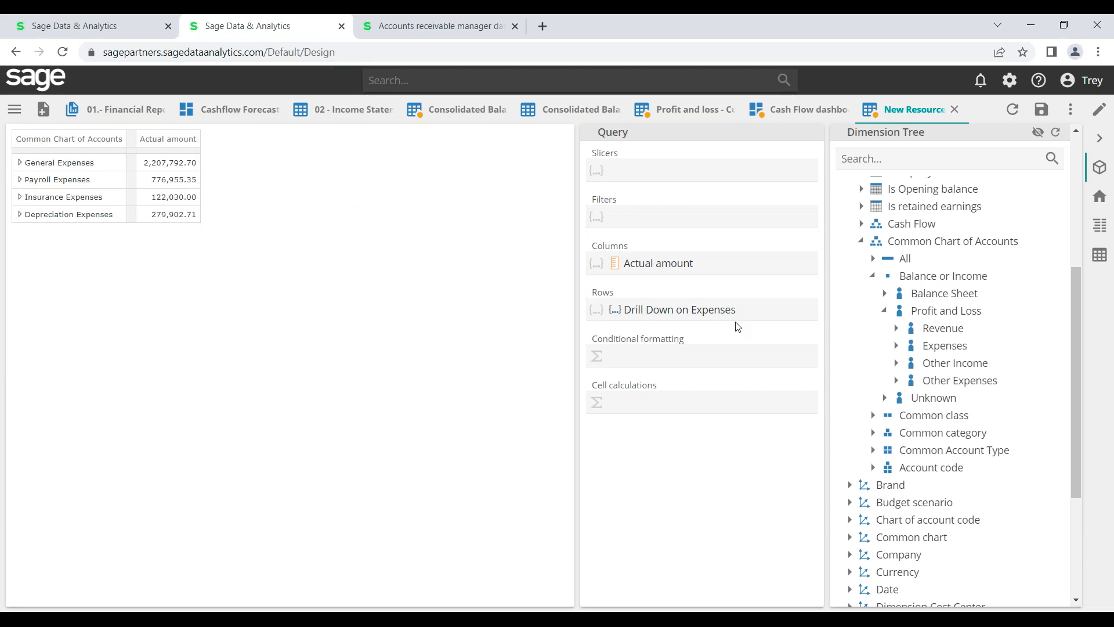
Collapse Accounts and add the Company level as a report slicer
left_click(861, 241)
left_click_drag(1079, 307, 1083, 145)
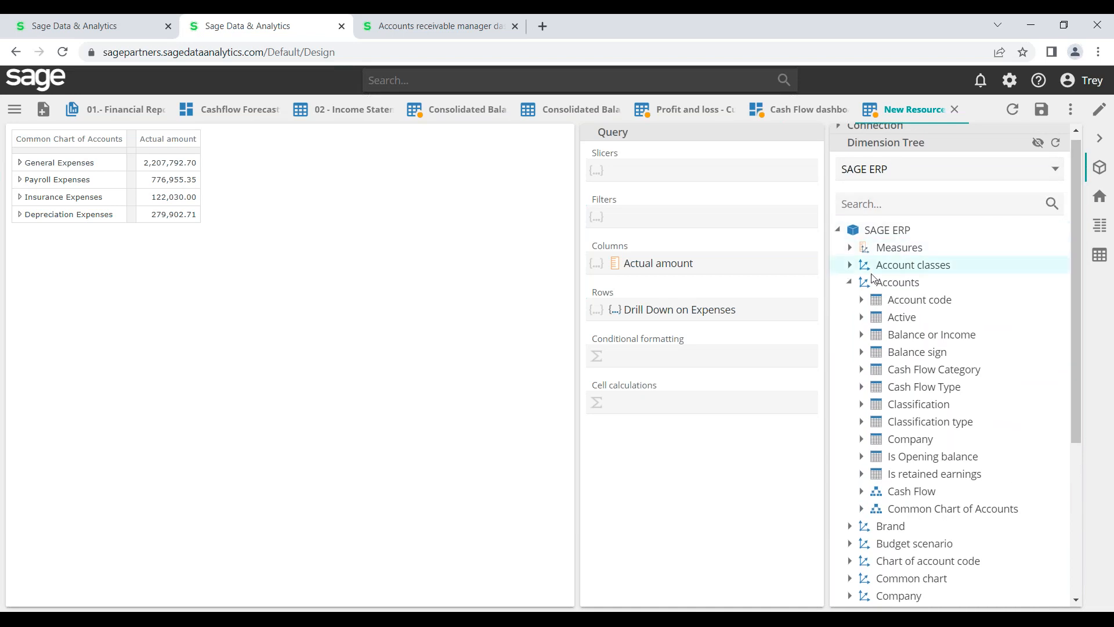
left_click(850, 283)
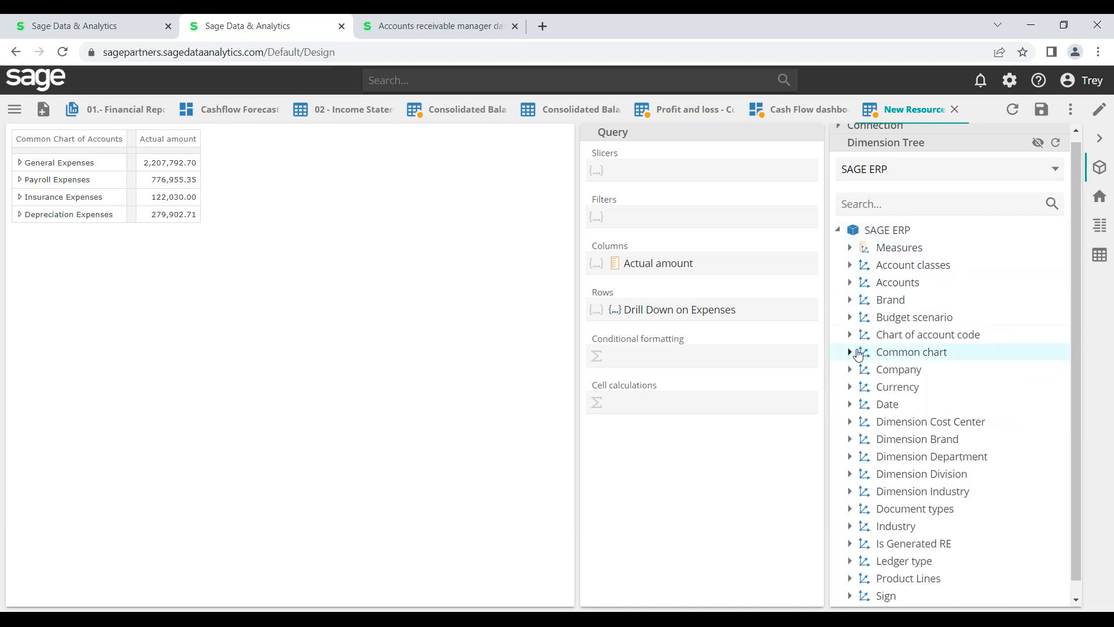
left_click(850, 370)
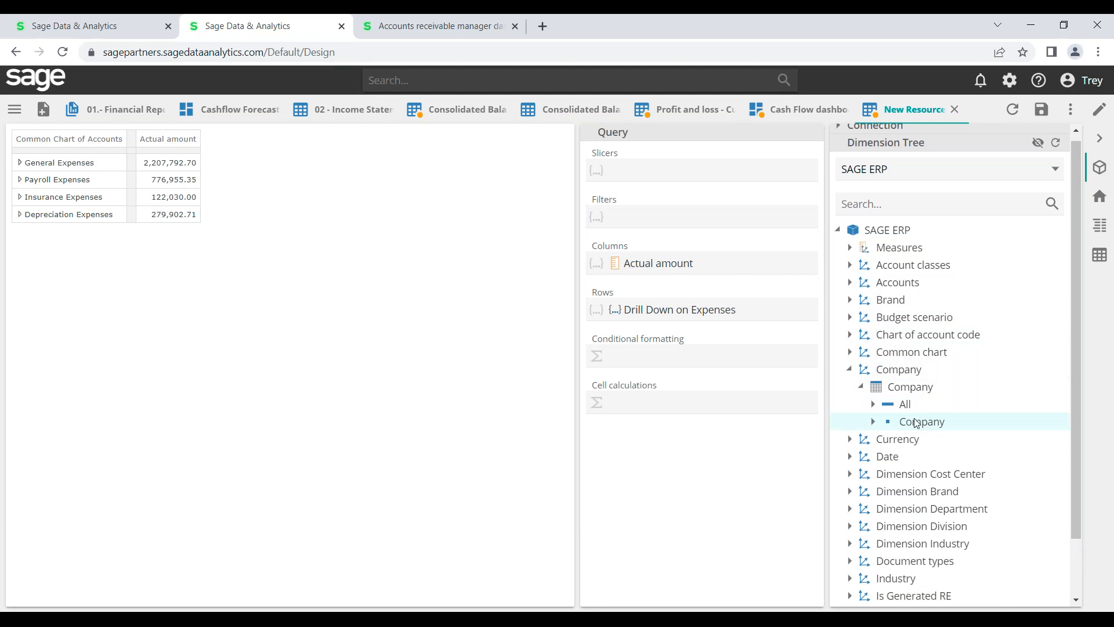
left_click_drag(916, 423, 679, 175)
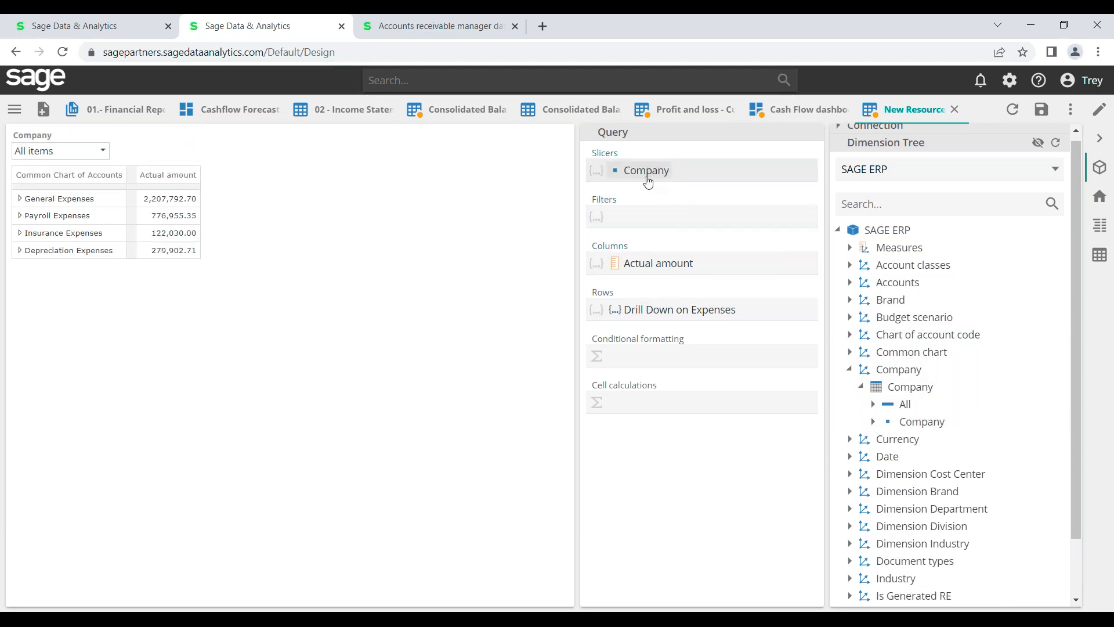
Break the expense amounts into Company columns 01, 02, 10, 11 and Unknown
left_click(103, 152)
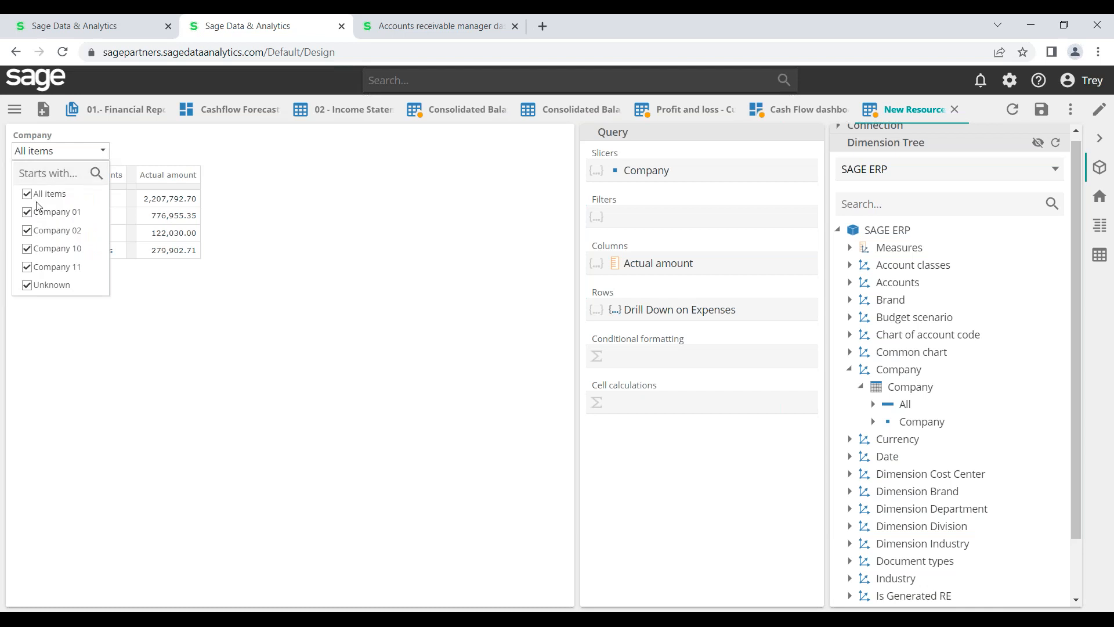
left_click(298, 199)
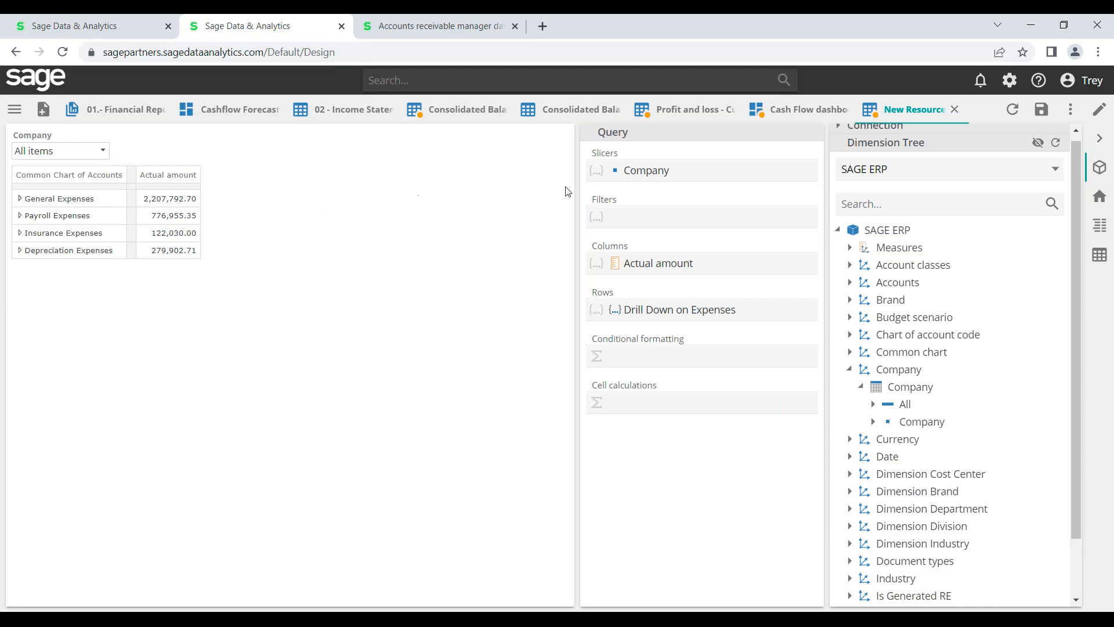
left_click_drag(918, 422, 671, 261)
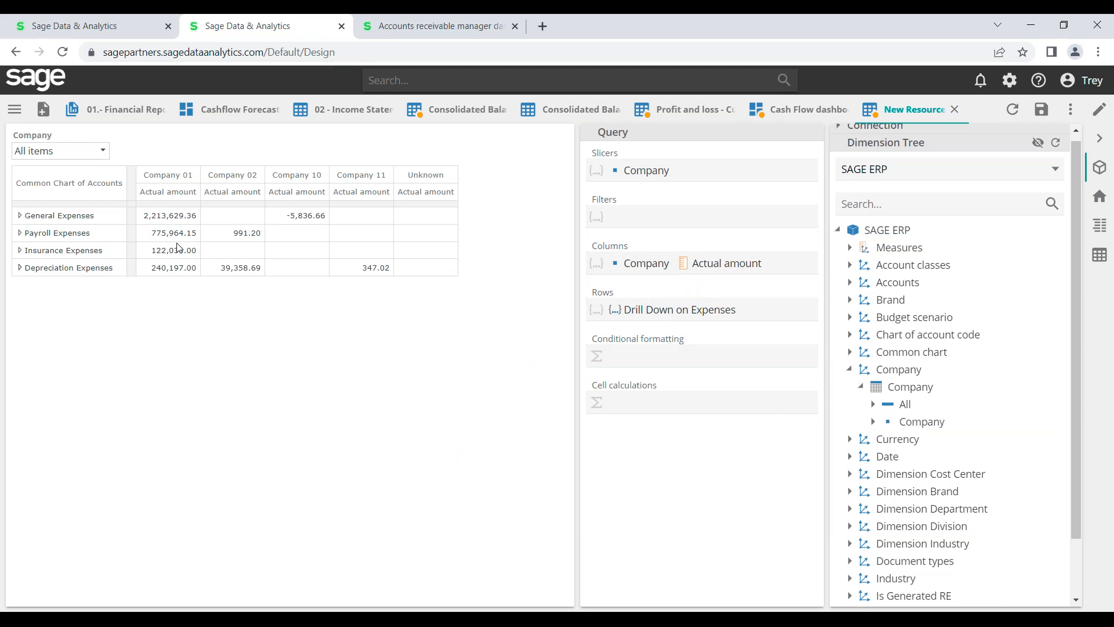
Remove Company from the columns to restore a single Actual amount column
right_click(650, 266)
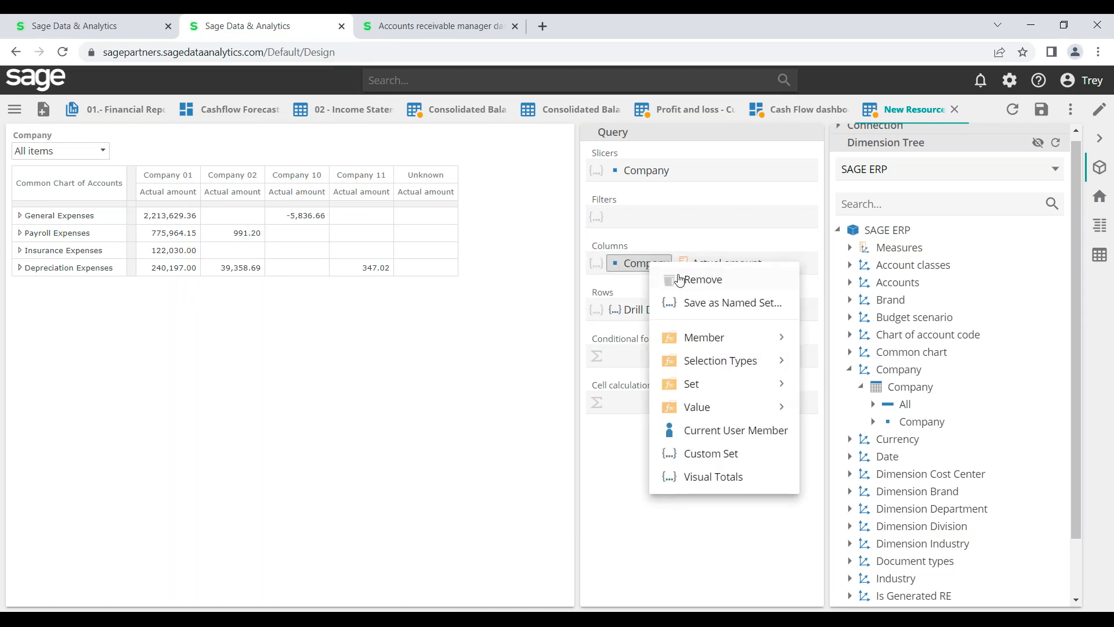
left_click(687, 281)
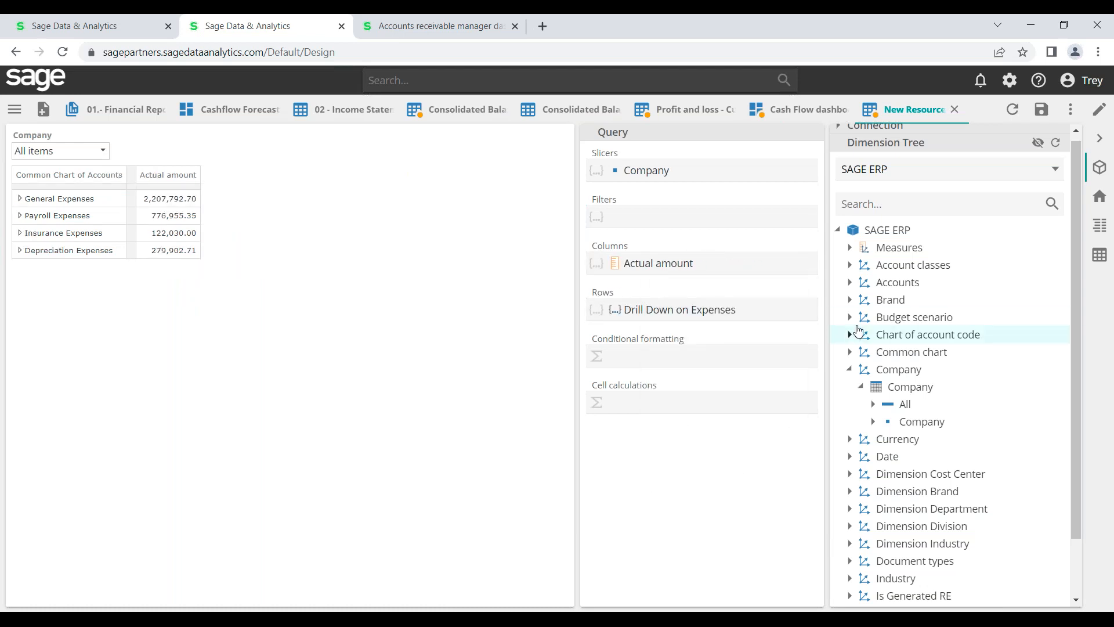
left_click(849, 369)
Expand Date > Date.Fiscal YQMD in the dimension tree and collapse Time Functions
left_click(850, 405)
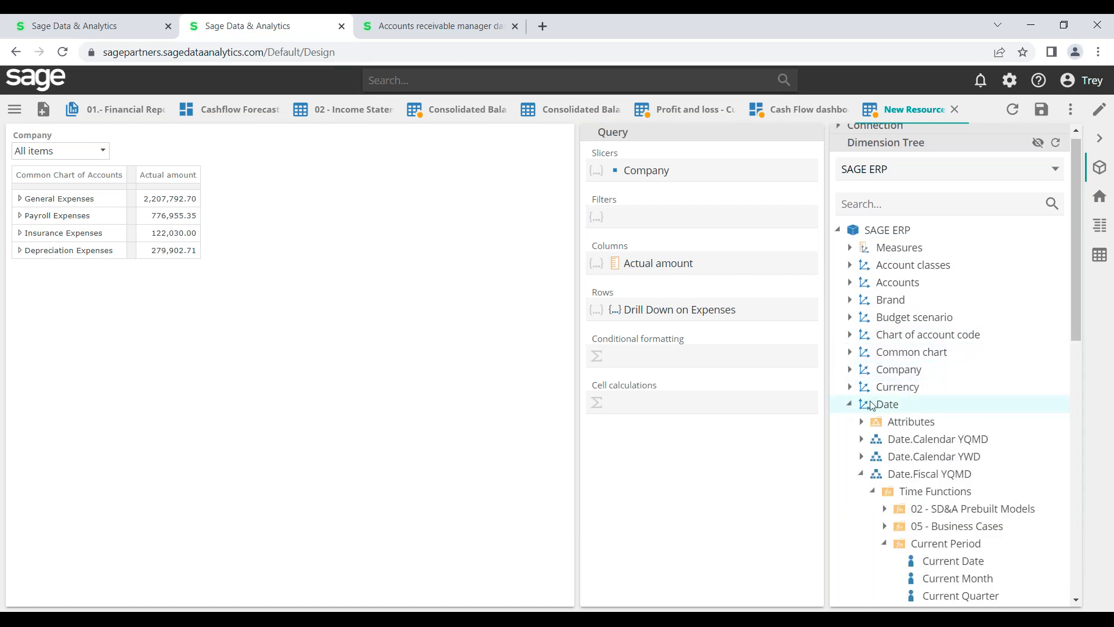
left_click_drag(1078, 306, 1083, 429)
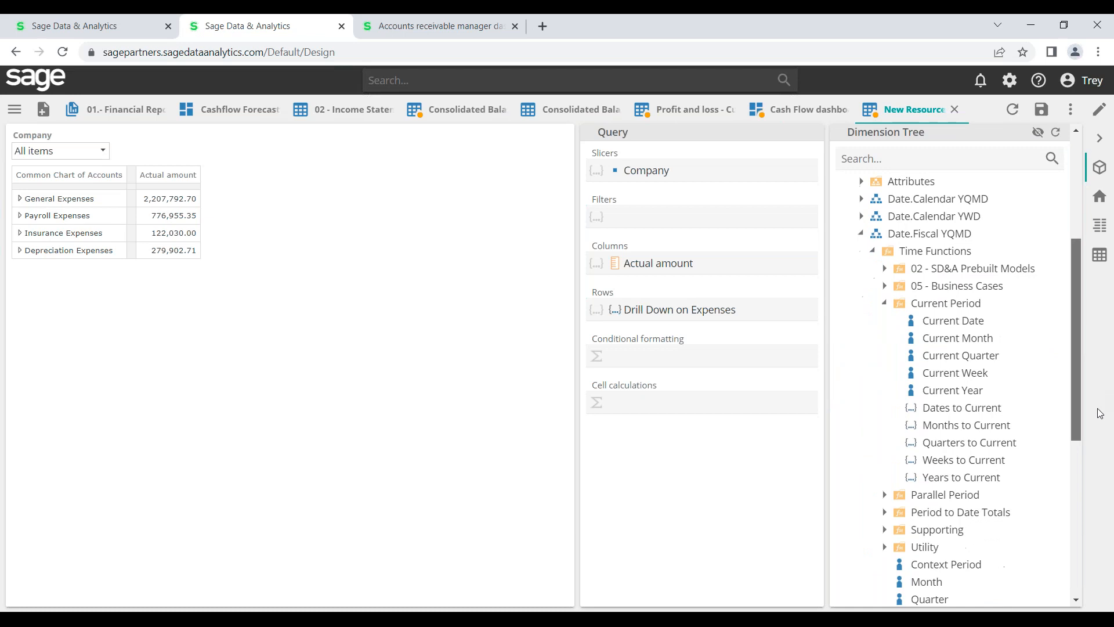
left_click(861, 232)
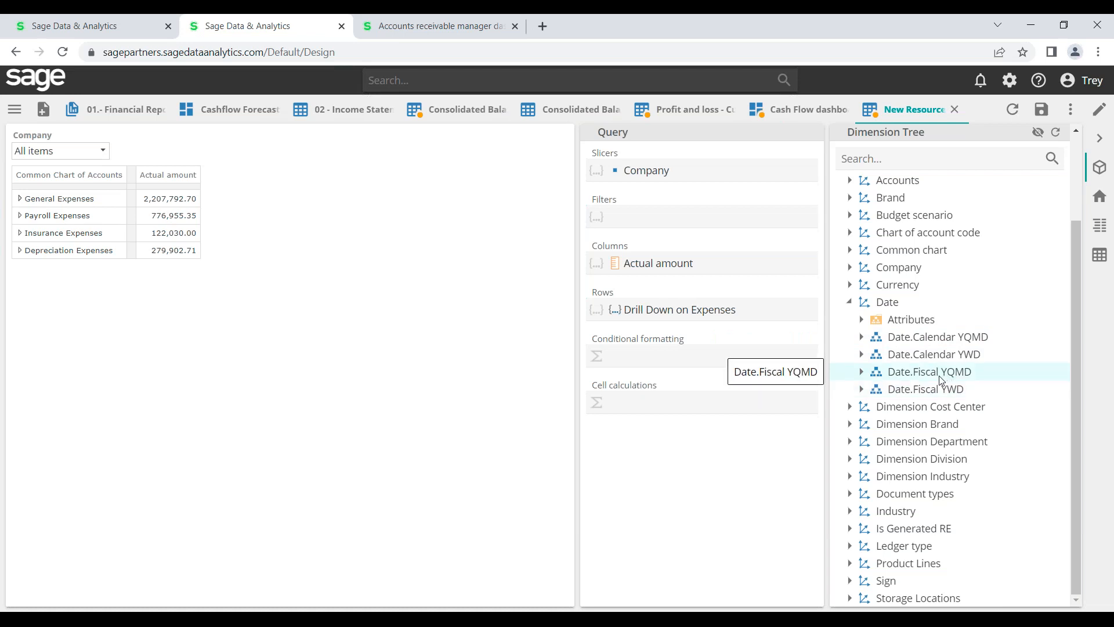
left_click(860, 373)
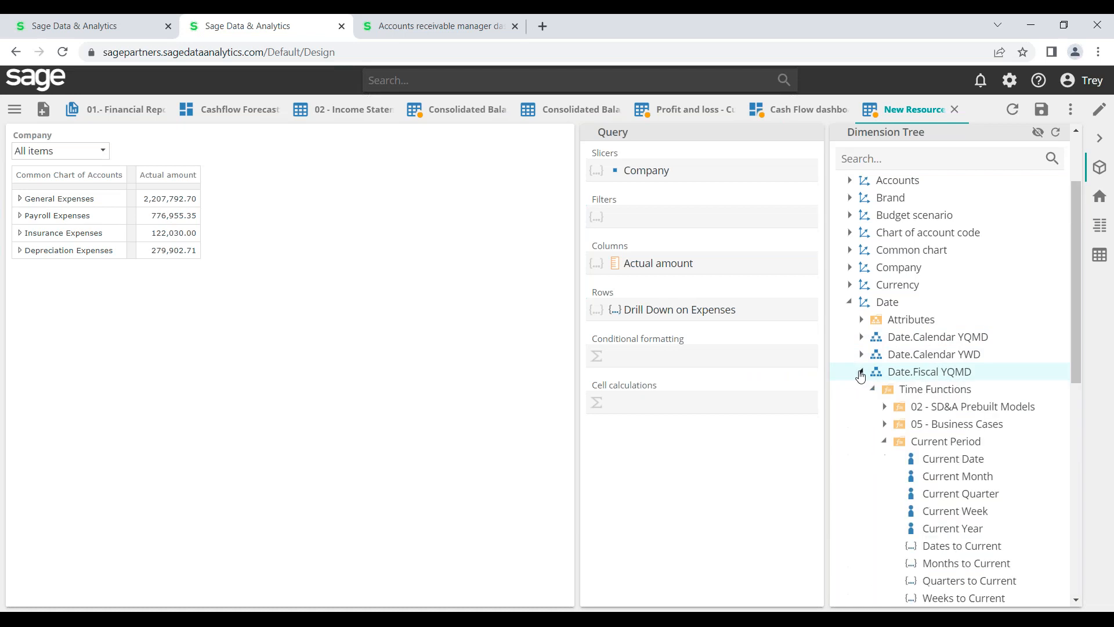
left_click(883, 442)
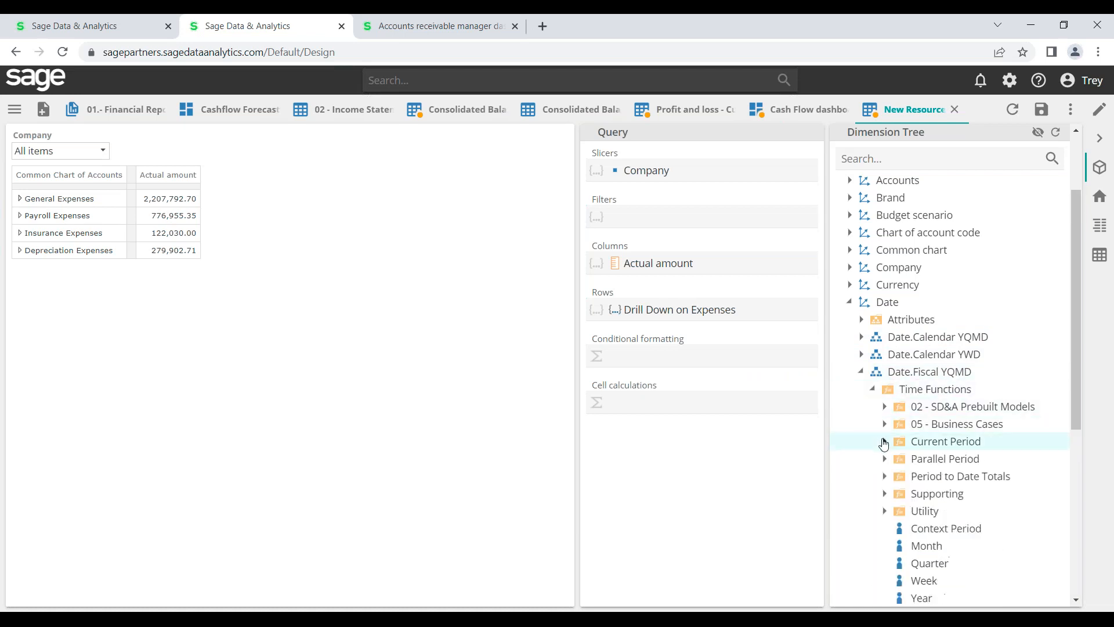
left_click(874, 390)
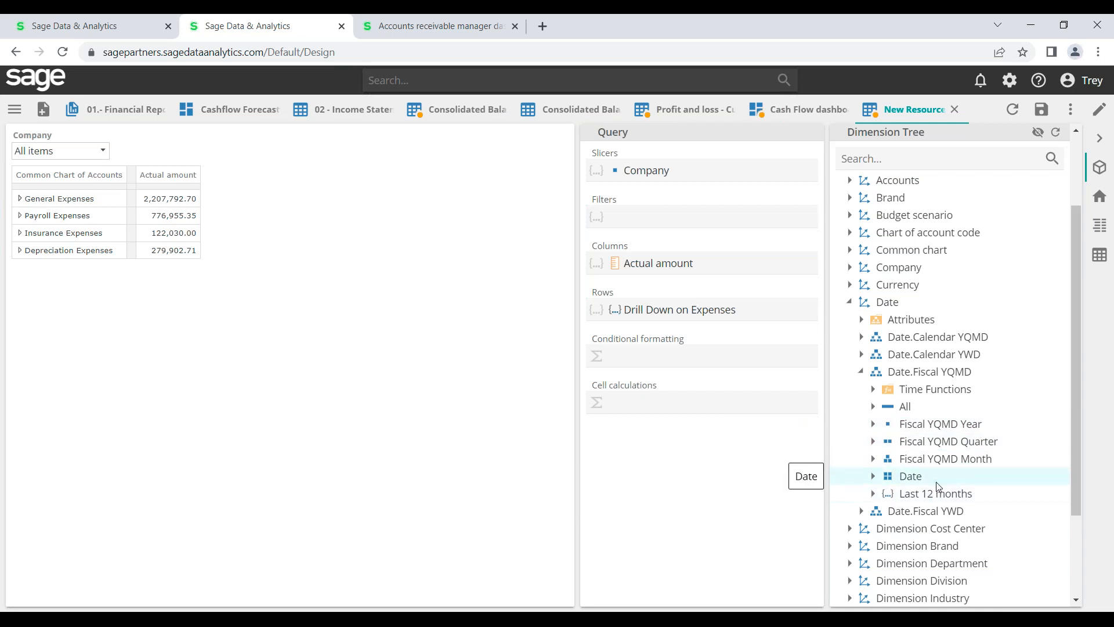
Add Fiscal YQMD Year to the columns, then remove it again
left_click_drag(934, 434, 680, 264)
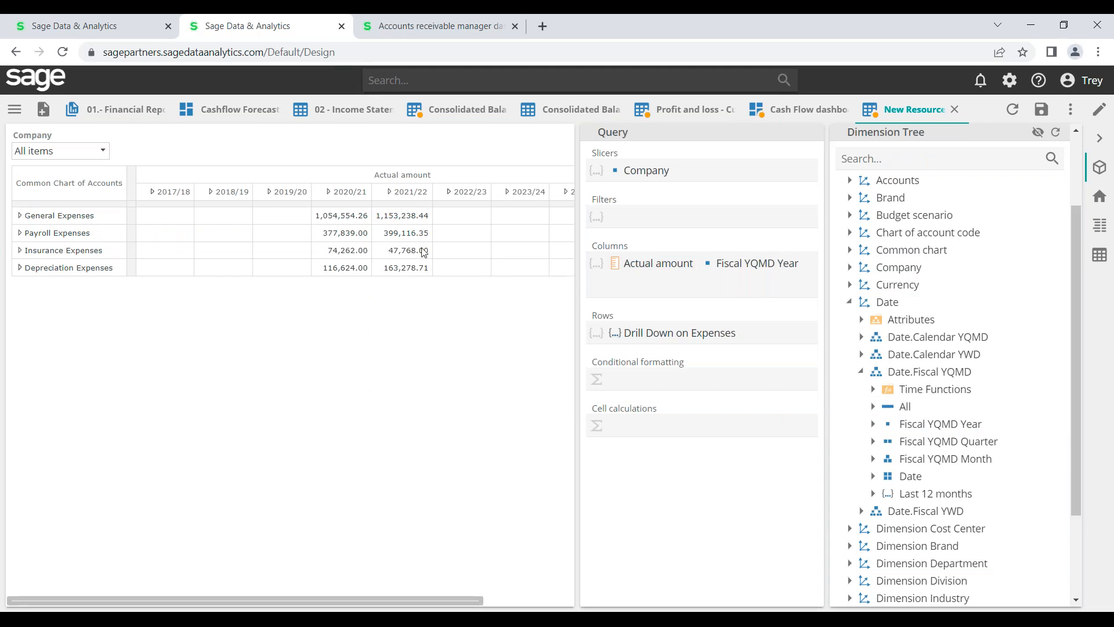
right_click(761, 264)
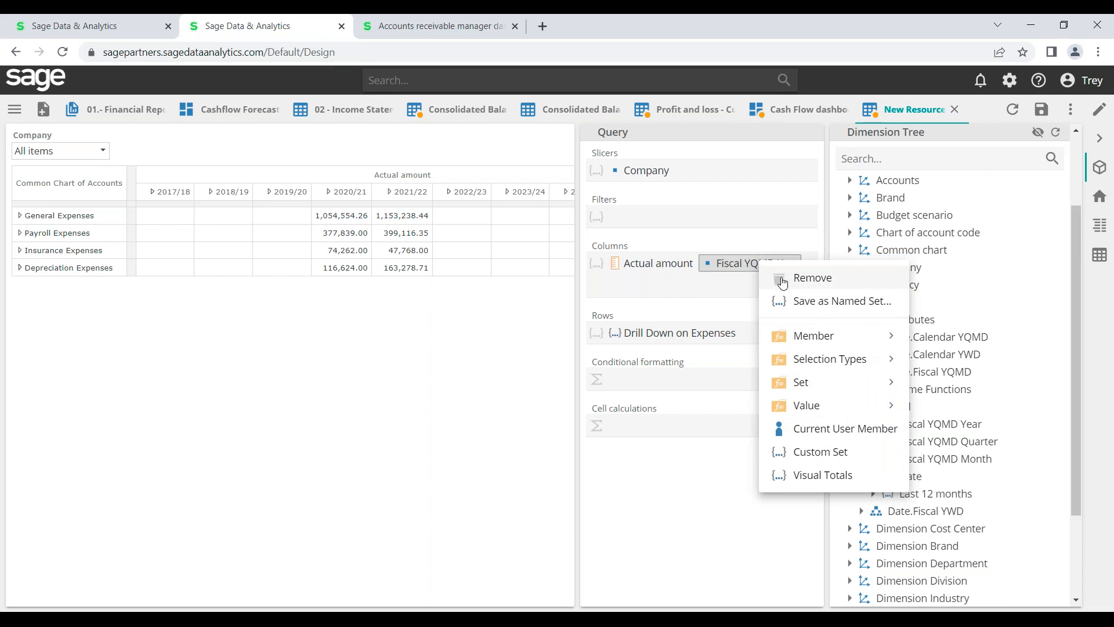
left_click(783, 283)
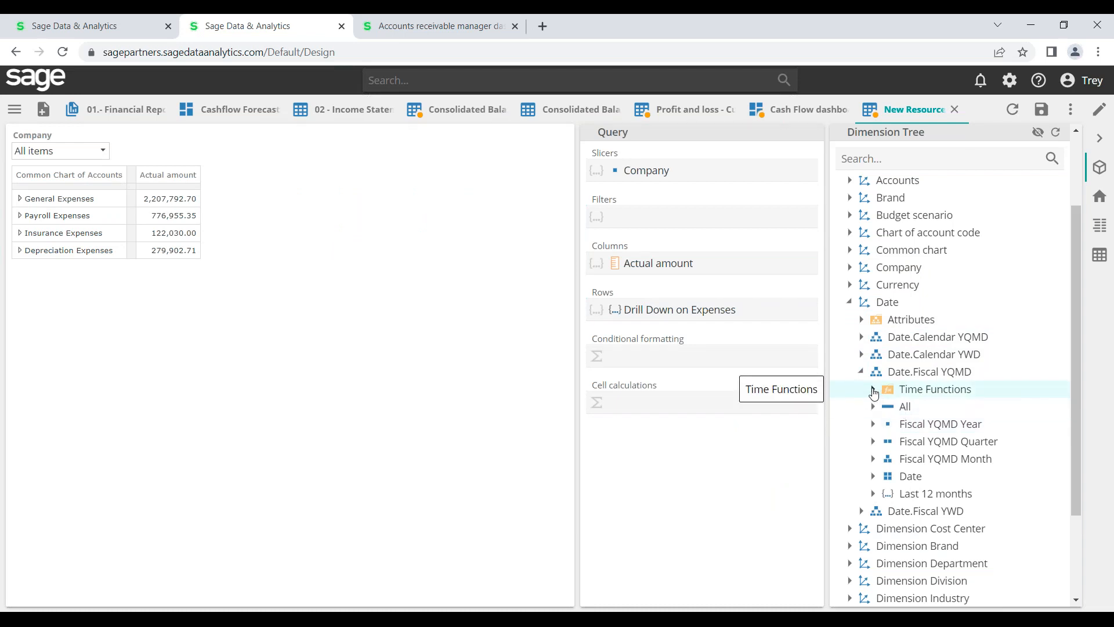
Expand Time Functions > Current Period to list the current-period functions
left_click(873, 390)
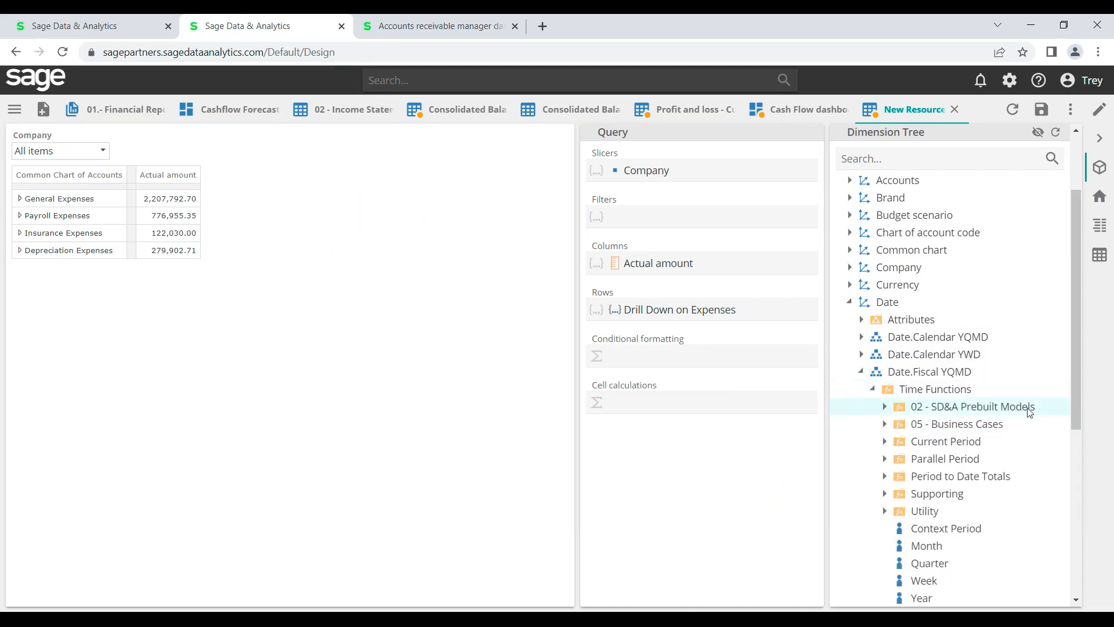
left_click_drag(1074, 385, 1091, 458)
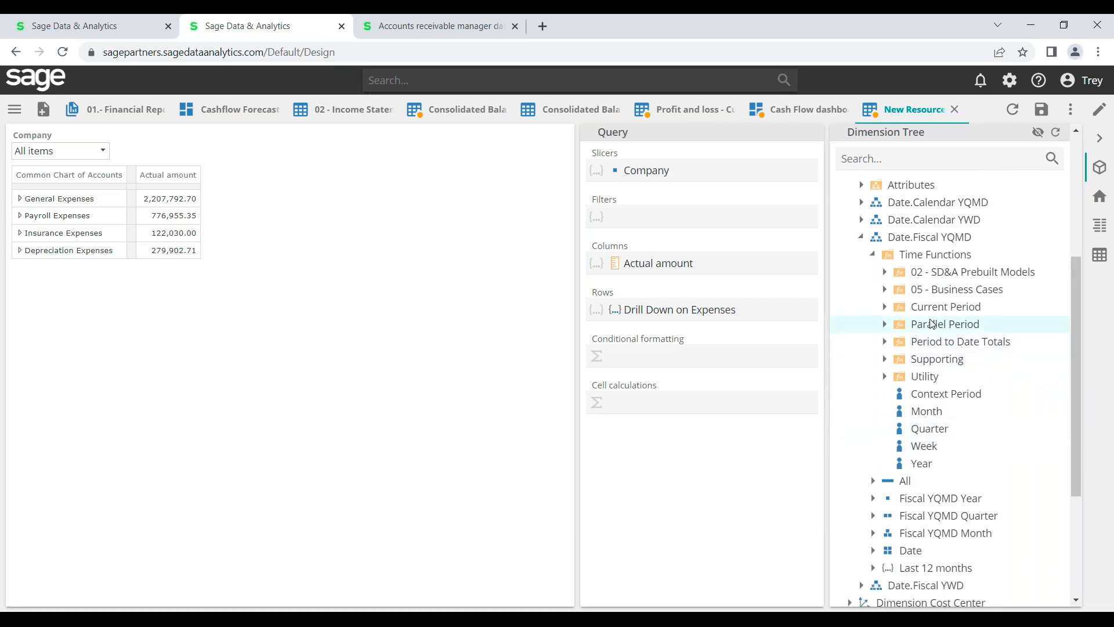
left_click(884, 308)
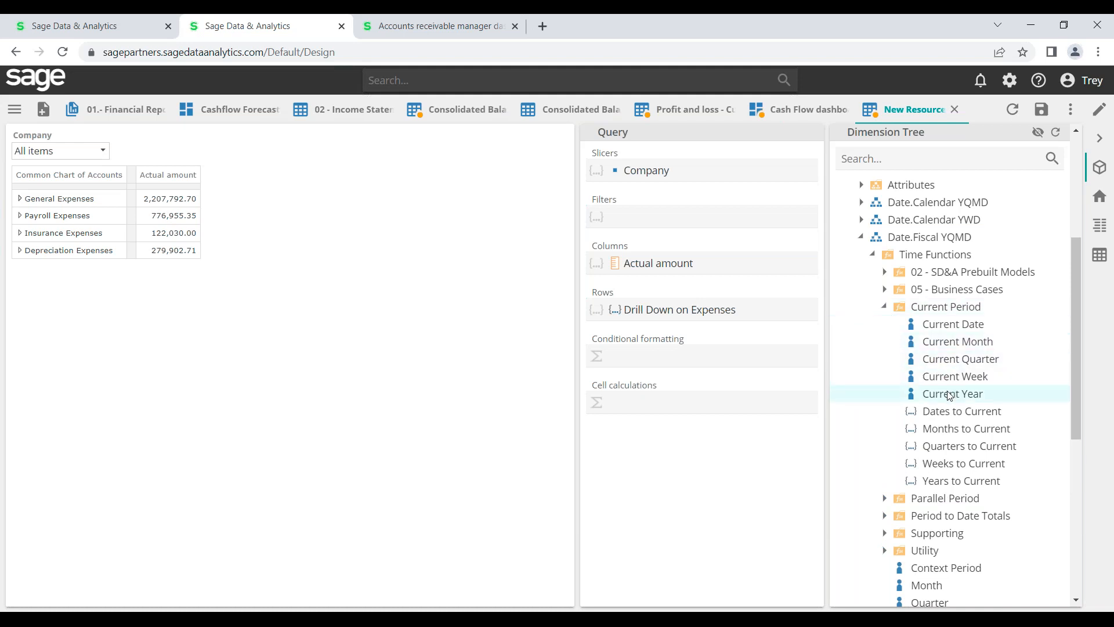
mouse_move(949, 396)
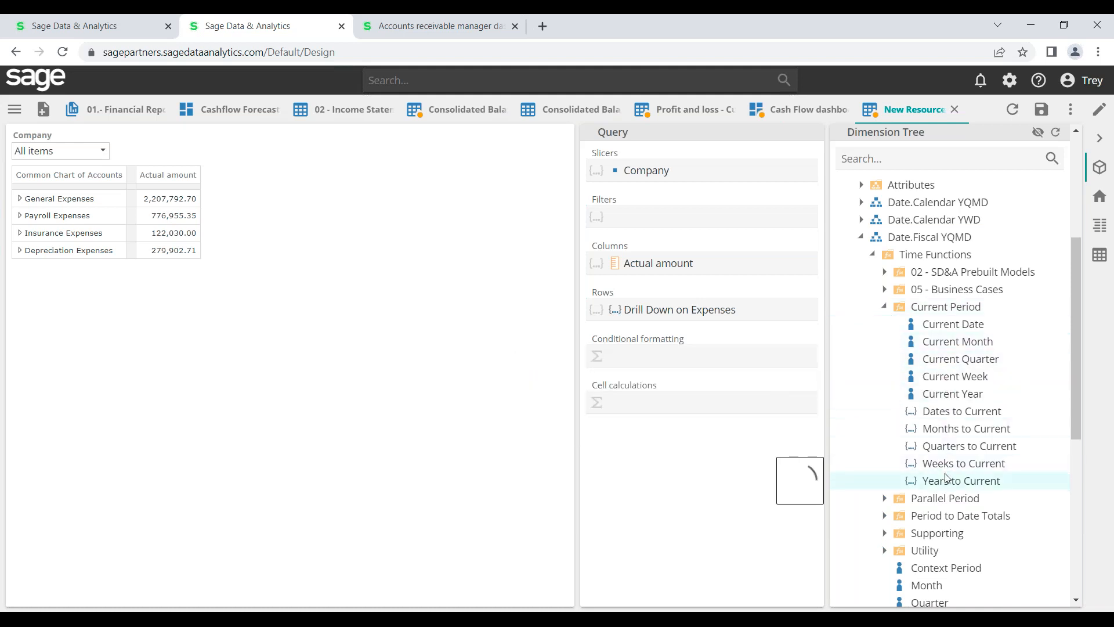
mouse_move(946, 482)
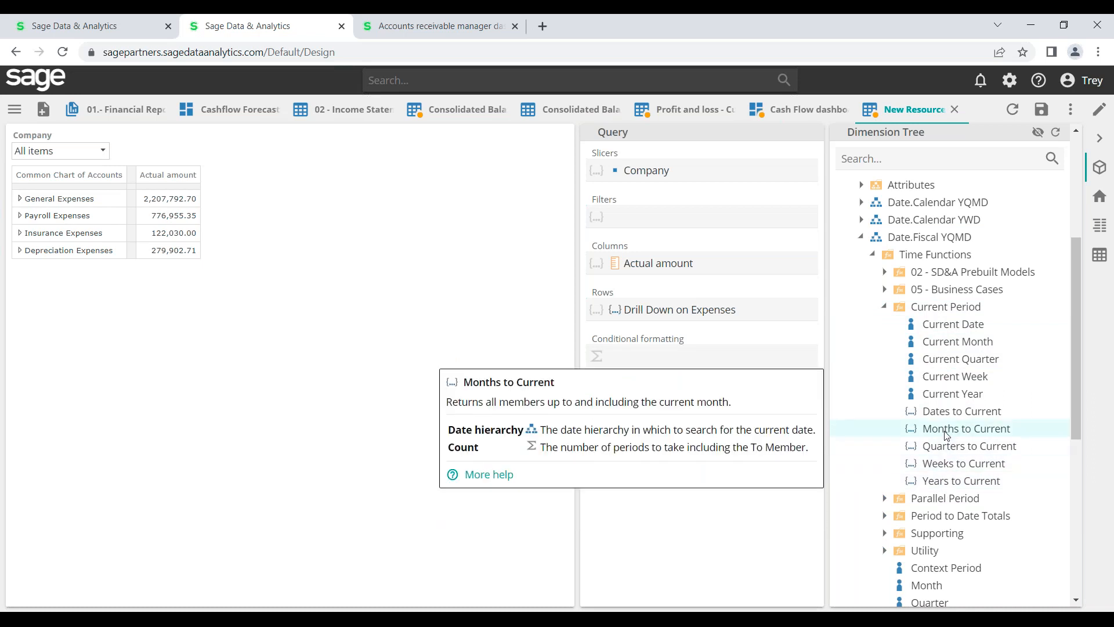
Show twelve months (May 2021–Apr 2022) via Months to Current with Count 12, hiding side panels
left_click_drag(945, 429, 629, 267)
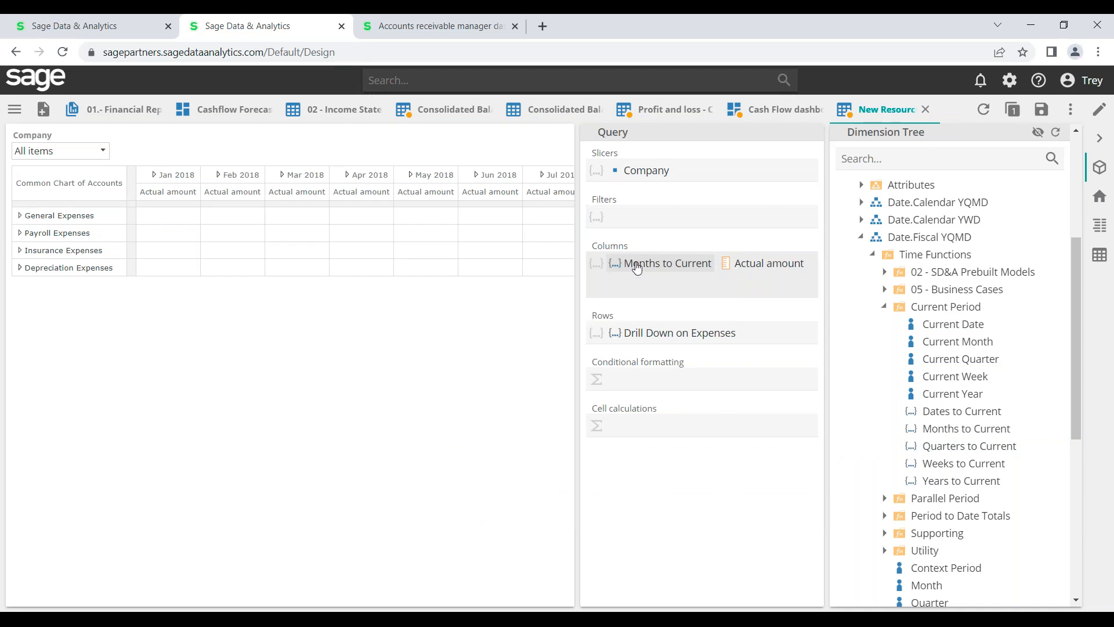
right_click(642, 266)
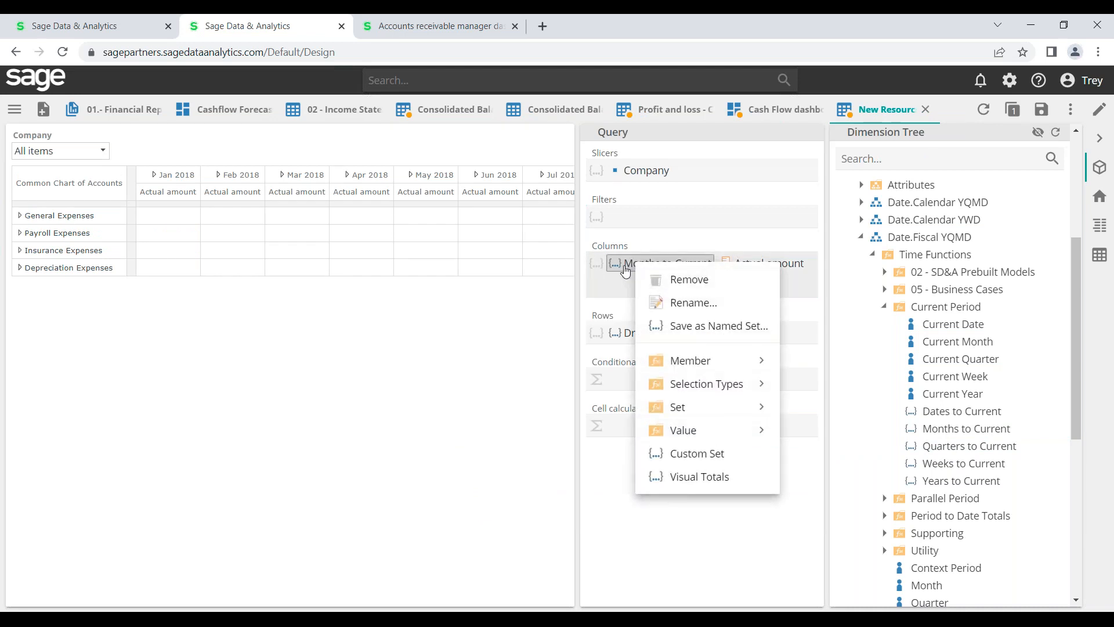
left_click(625, 268)
left_click(625, 269)
left_click(650, 242)
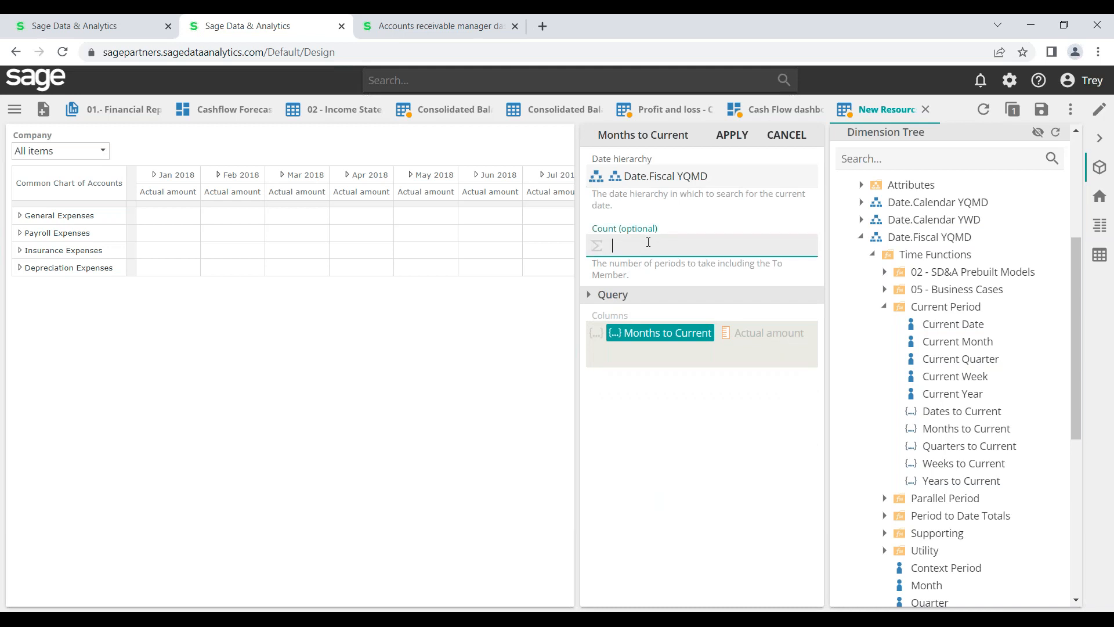
type("12")
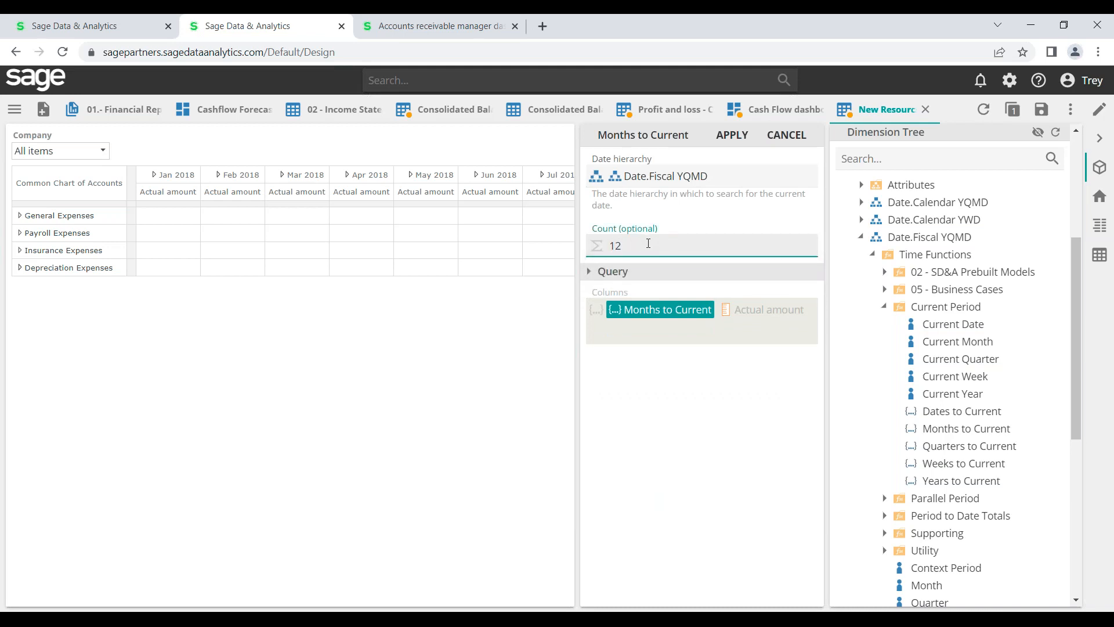
left_click(625, 394)
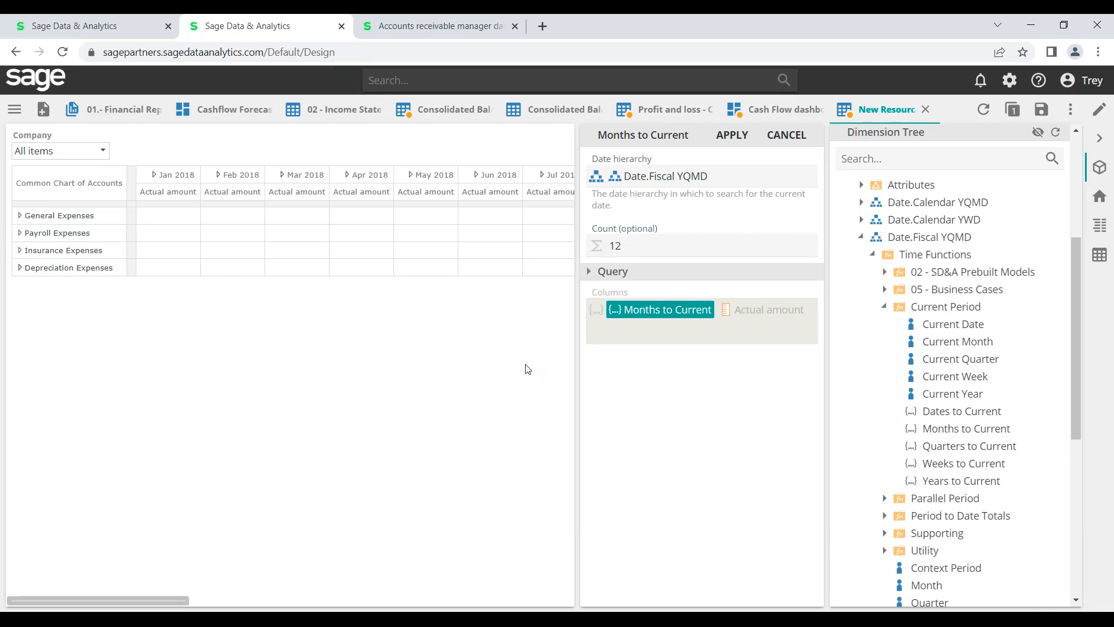
left_click(732, 134)
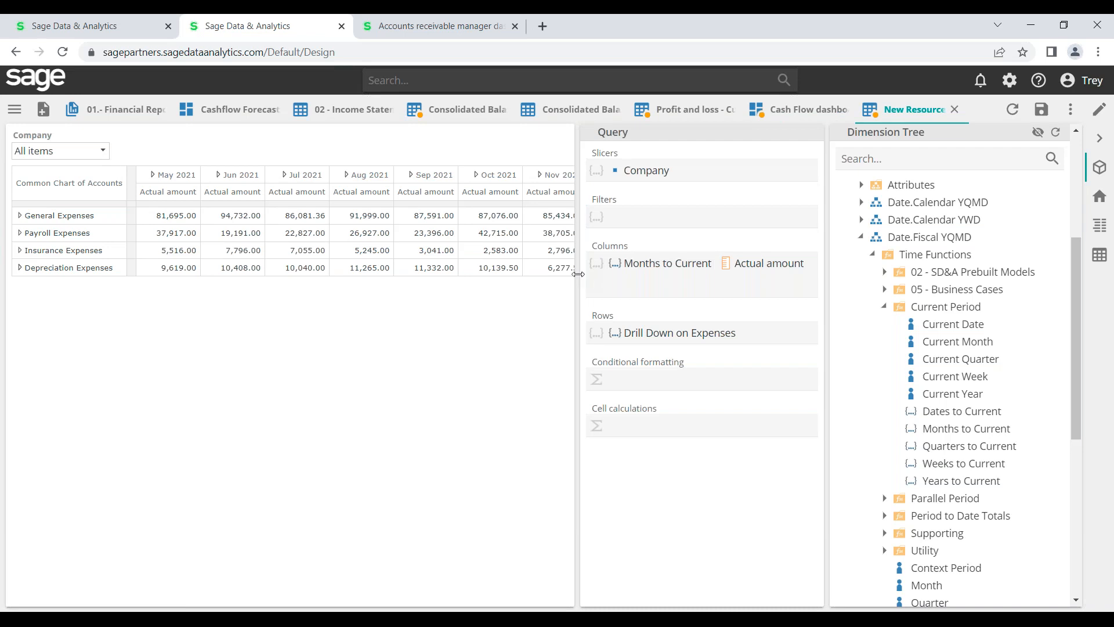
left_click(1098, 139)
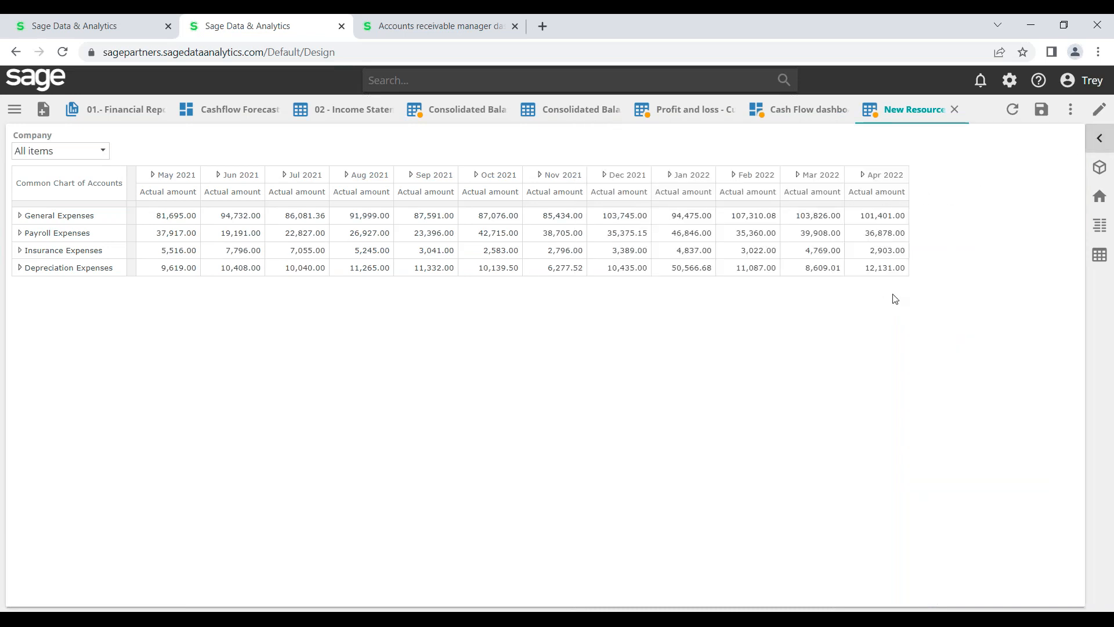
Bring back the side panels and remove Months to Current from the columns
left_click(1099, 138)
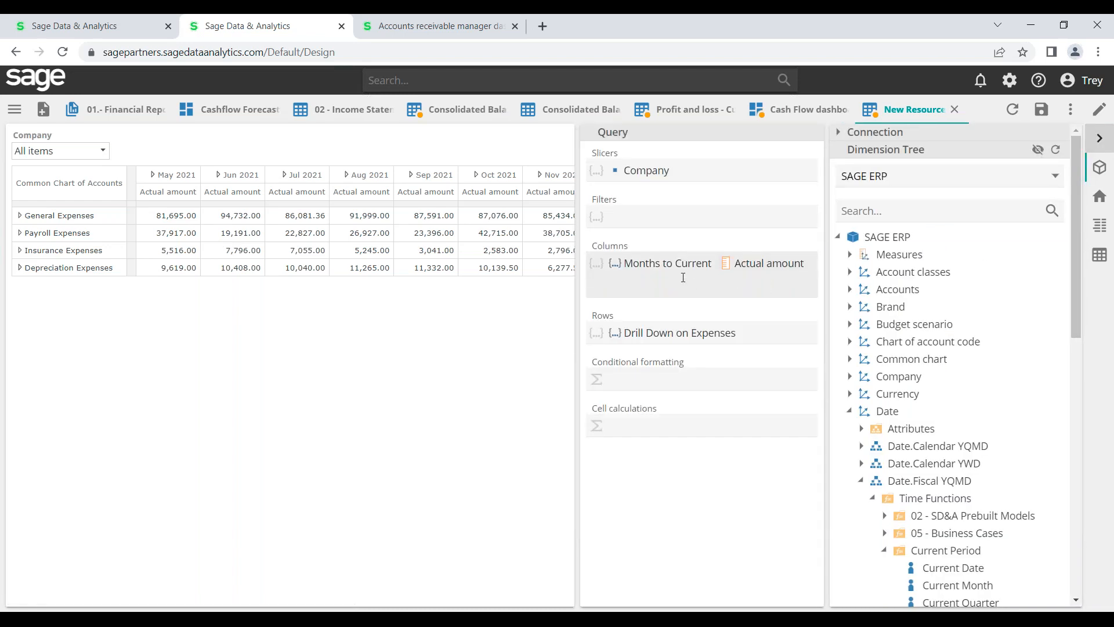
right_click(679, 271)
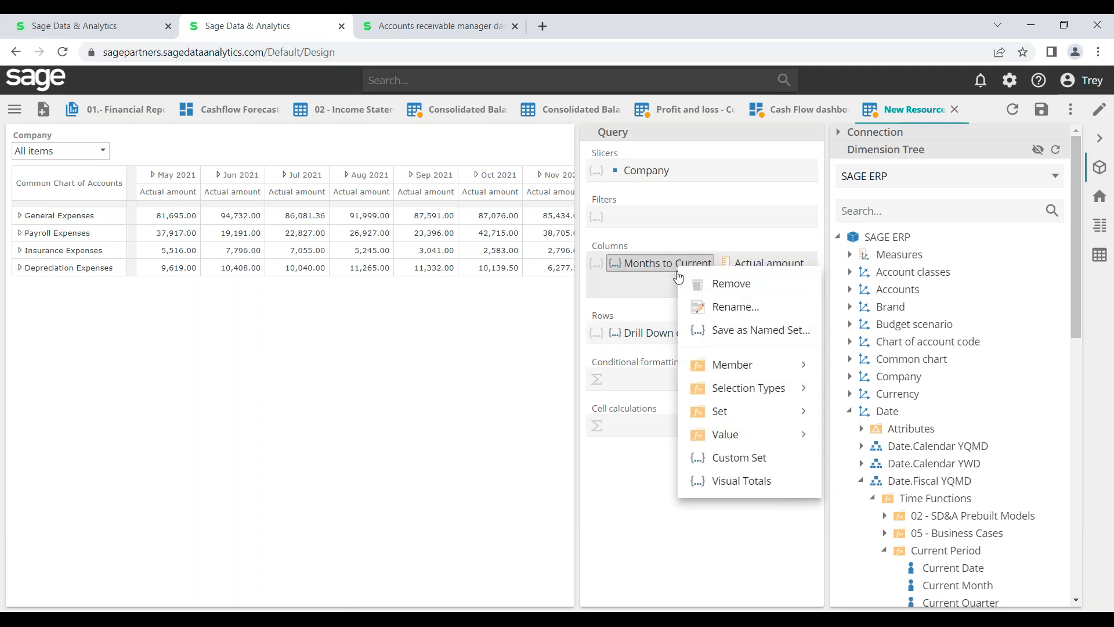
key("Escape")
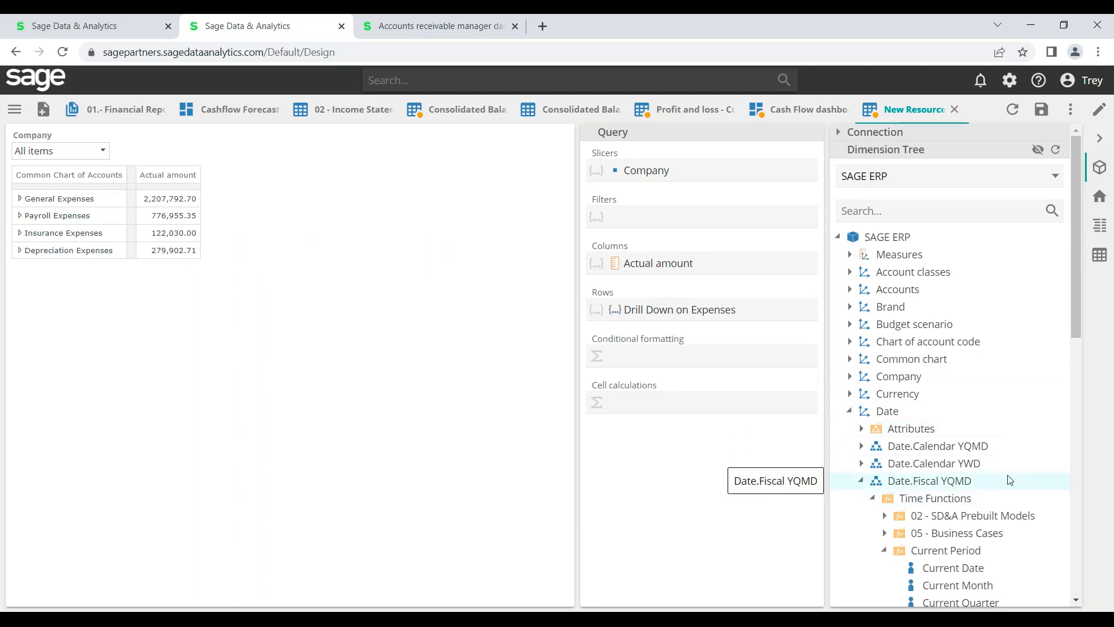
Add Current Year (2021/22) as the column and move Actual amount into Filters
left_click_drag(1074, 312, 1079, 404)
mouse_move(968, 425)
left_click_drag(968, 426, 616, 266)
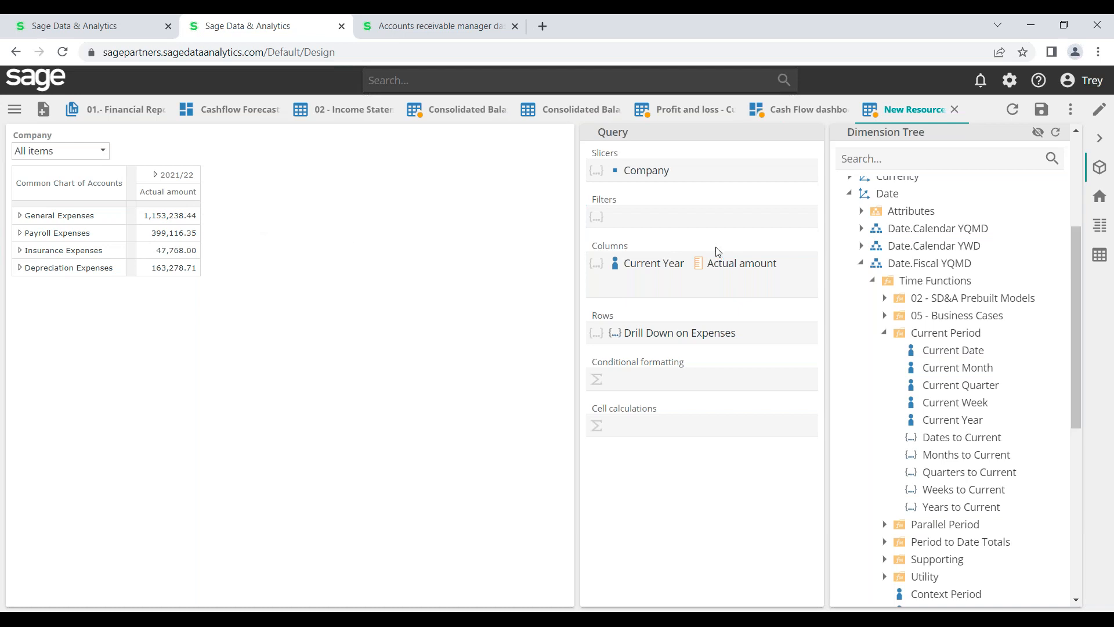
left_click_drag(710, 267, 692, 221)
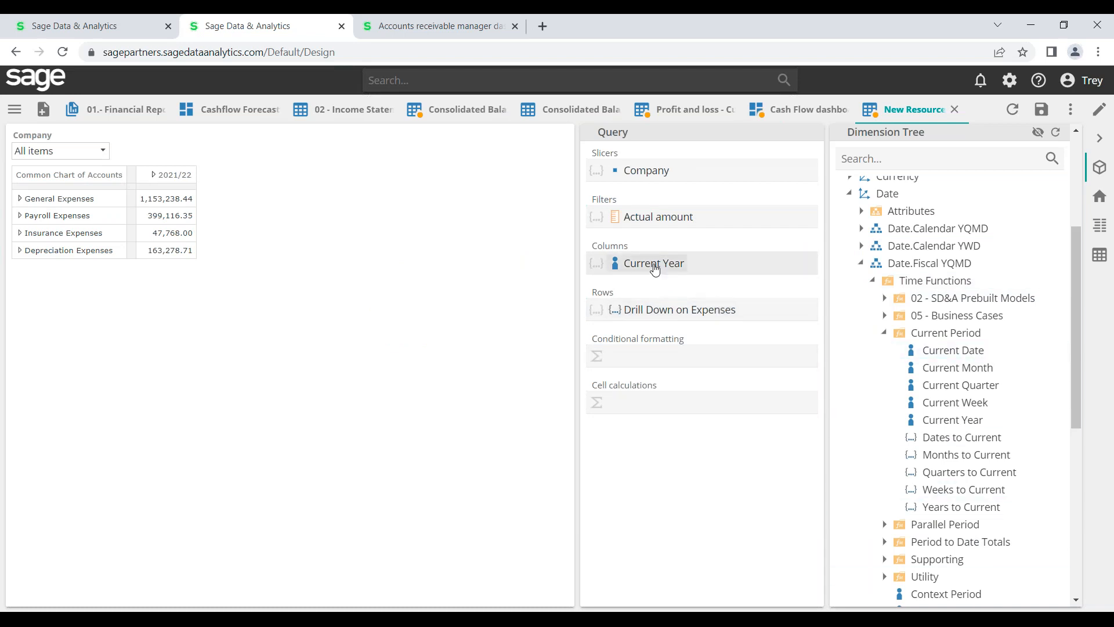
Add a 2020/21 Period in Prior Year column beside 2021/22, then add a custom formula column
left_click_drag(657, 270, 715, 265)
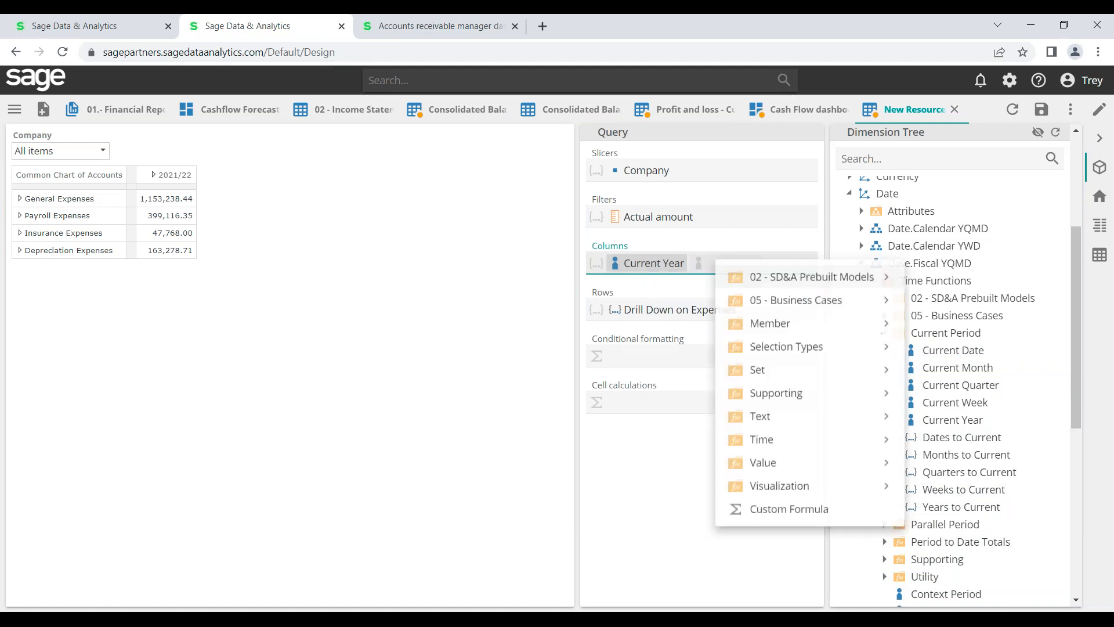
mouse_move(761, 445)
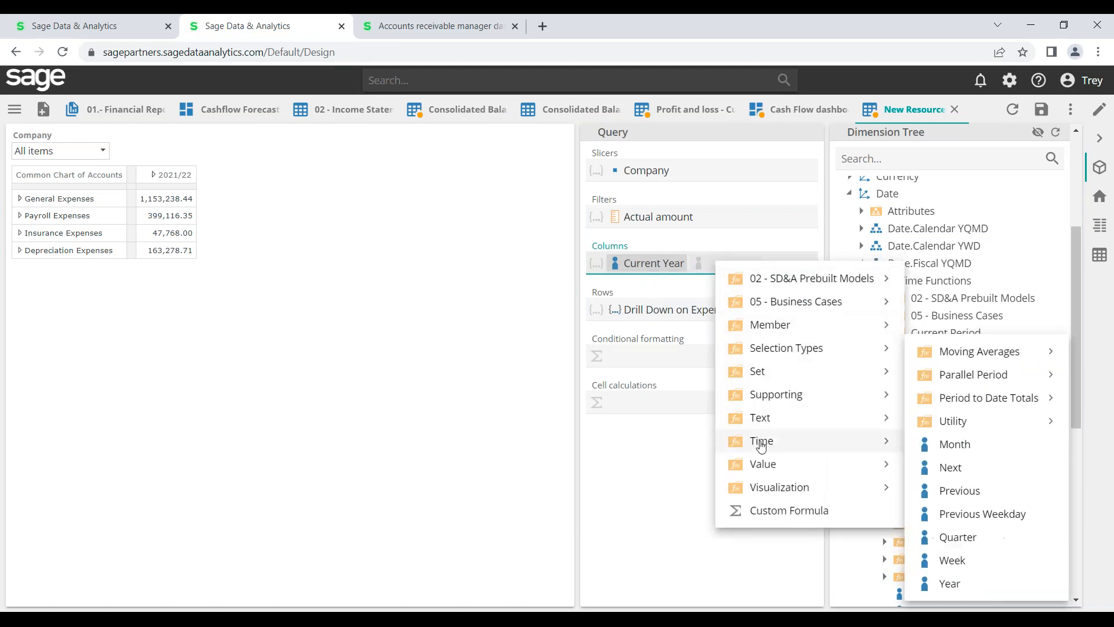
mouse_move(965, 408)
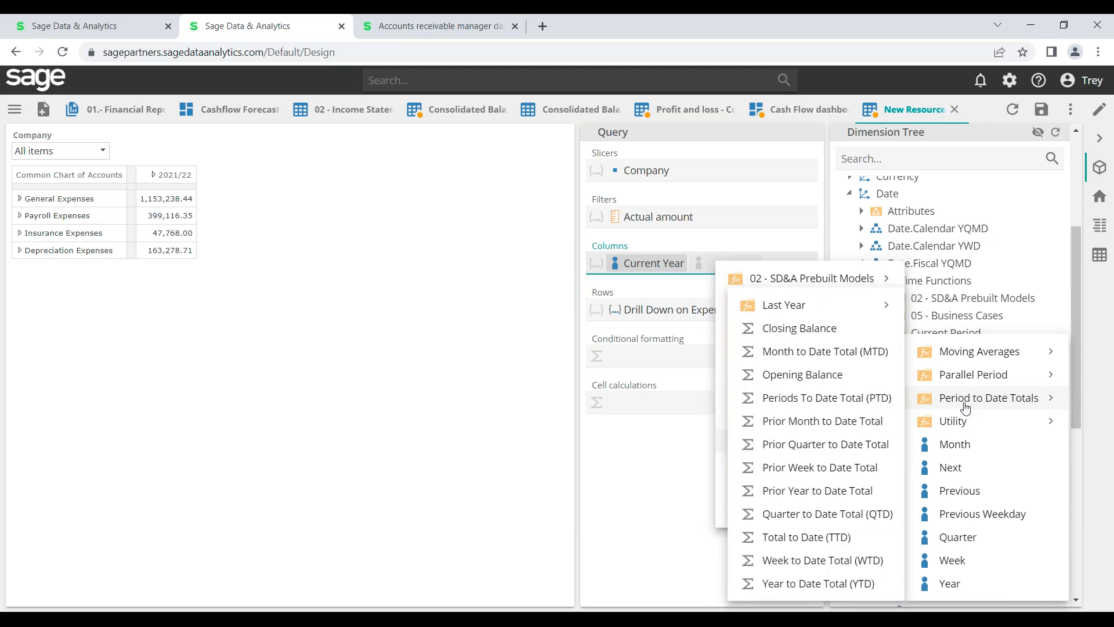
mouse_move(944, 385)
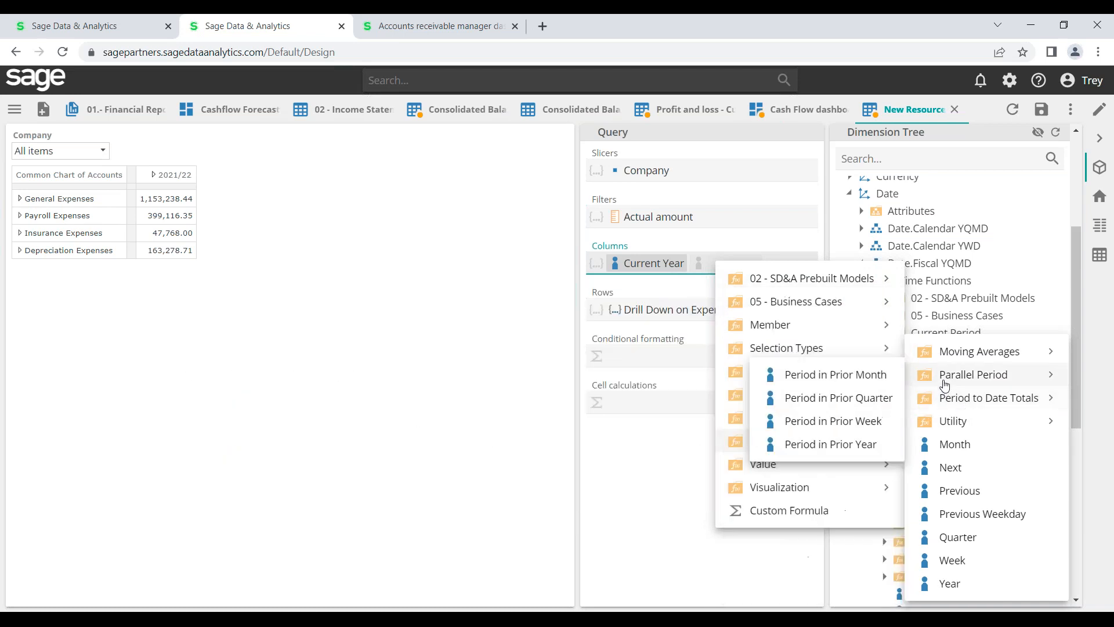
left_click(831, 452)
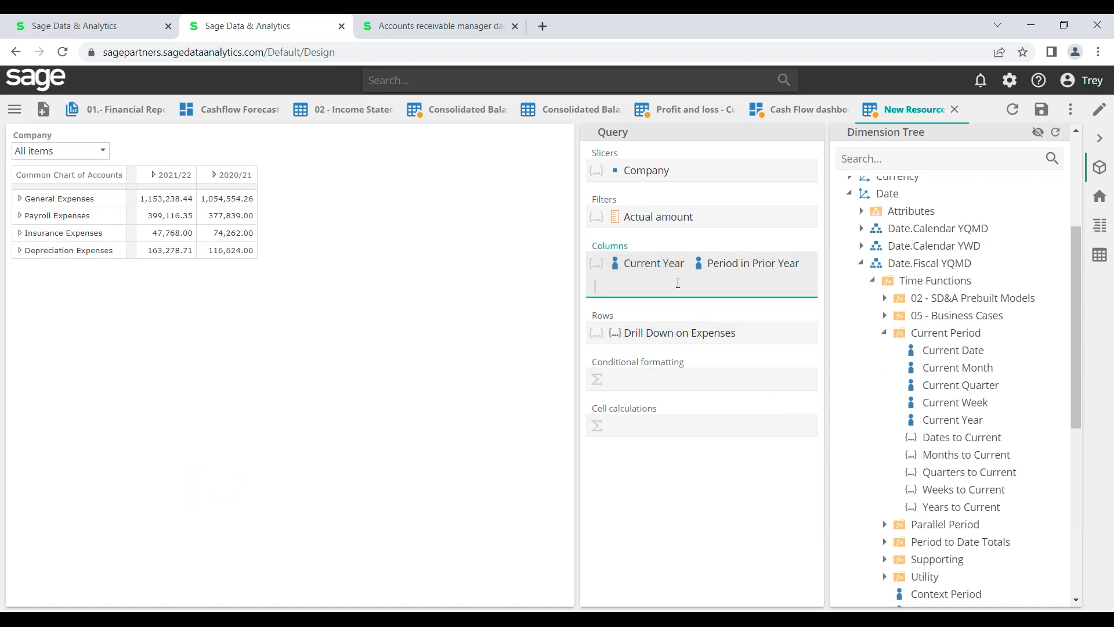
right_click(677, 283)
left_click(713, 133)
Name the custom formula 'Difference' as Period in Prior Year minus Current Year and apply it
left_click(662, 138)
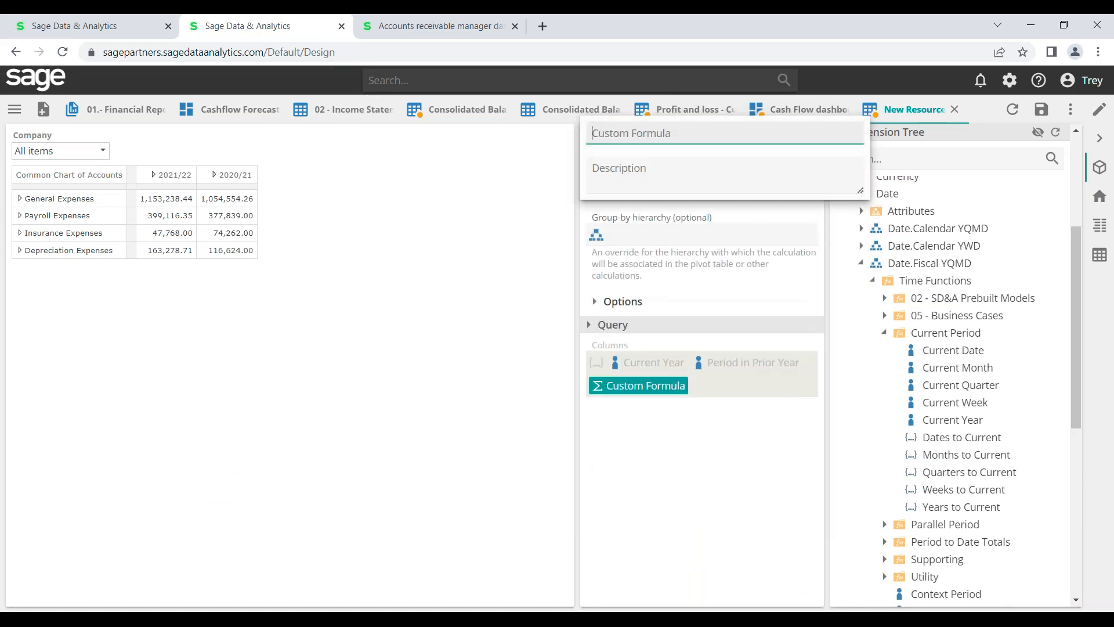
type("Di")
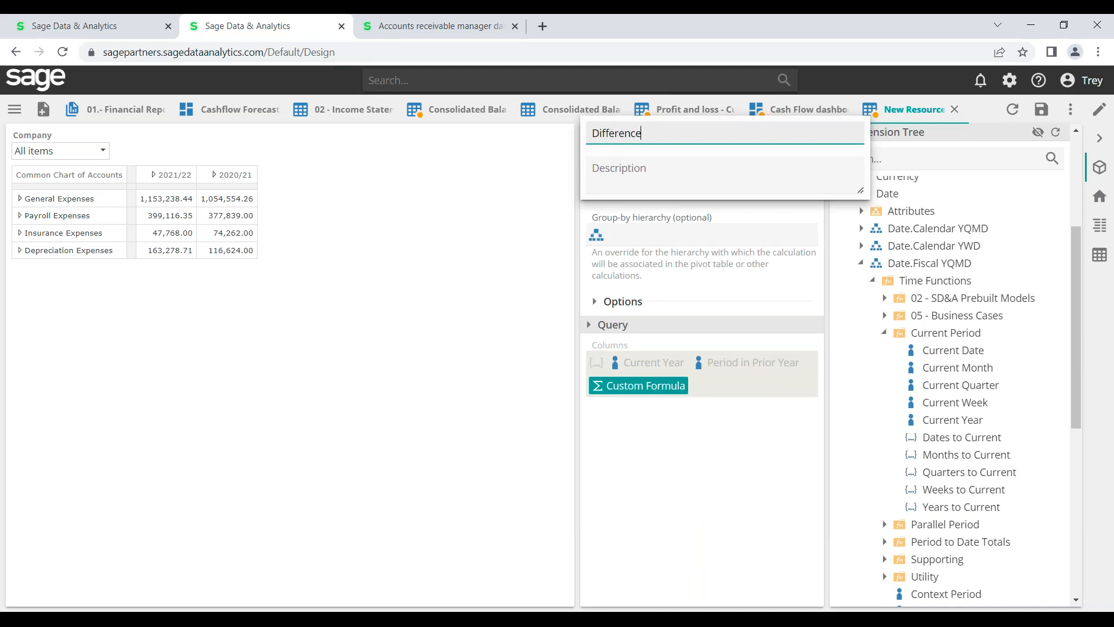
type("fference")
key("Return")
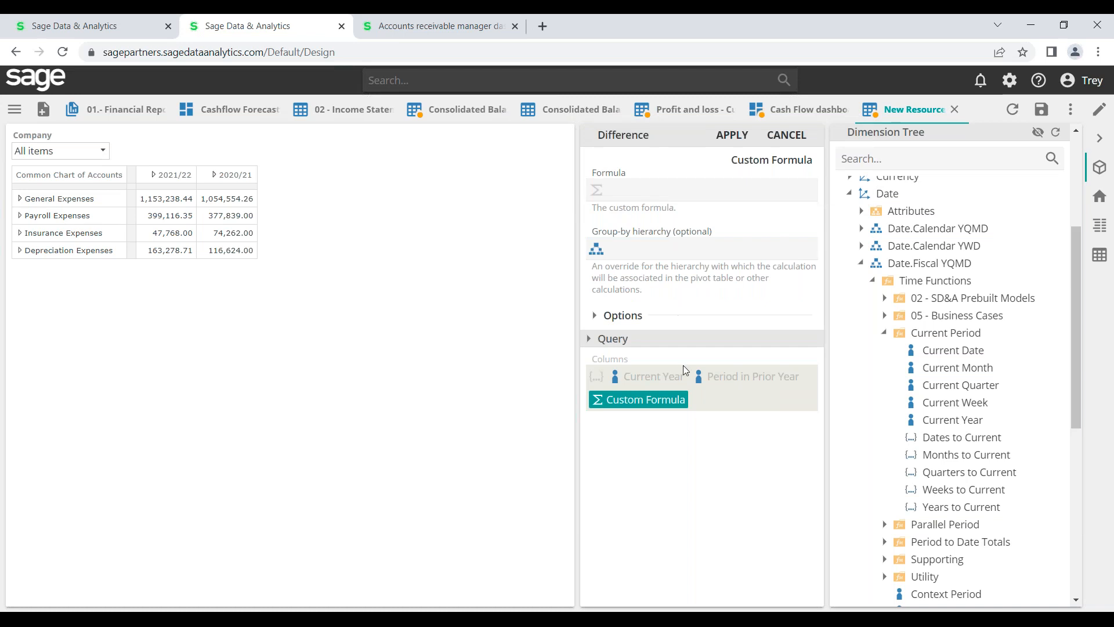
left_click_drag(721, 378, 633, 202)
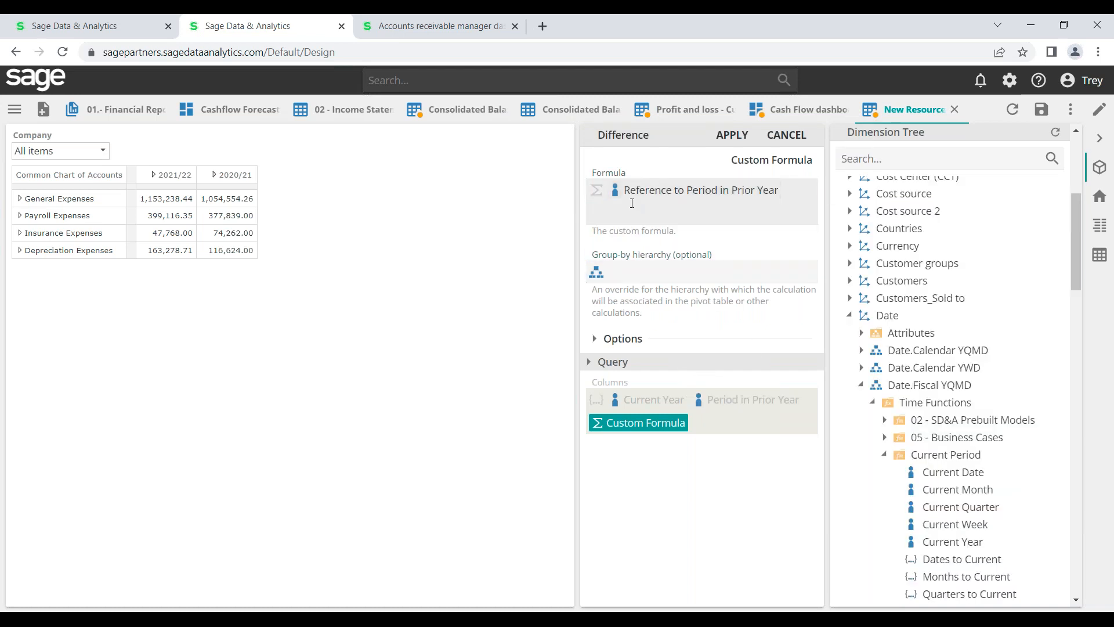
left_click(633, 207)
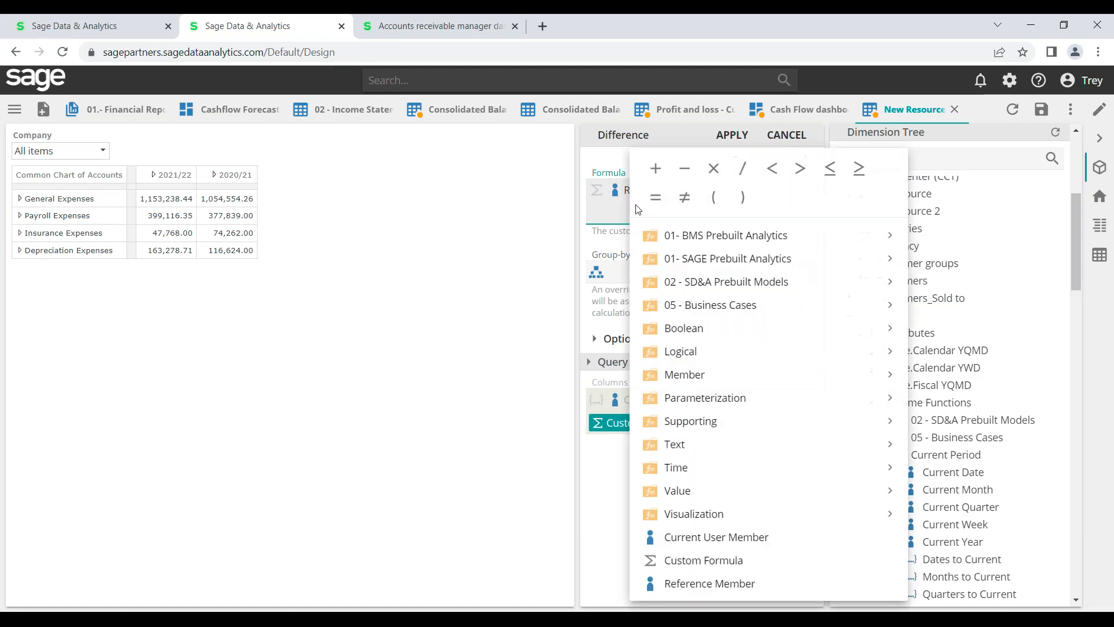
left_click(681, 176)
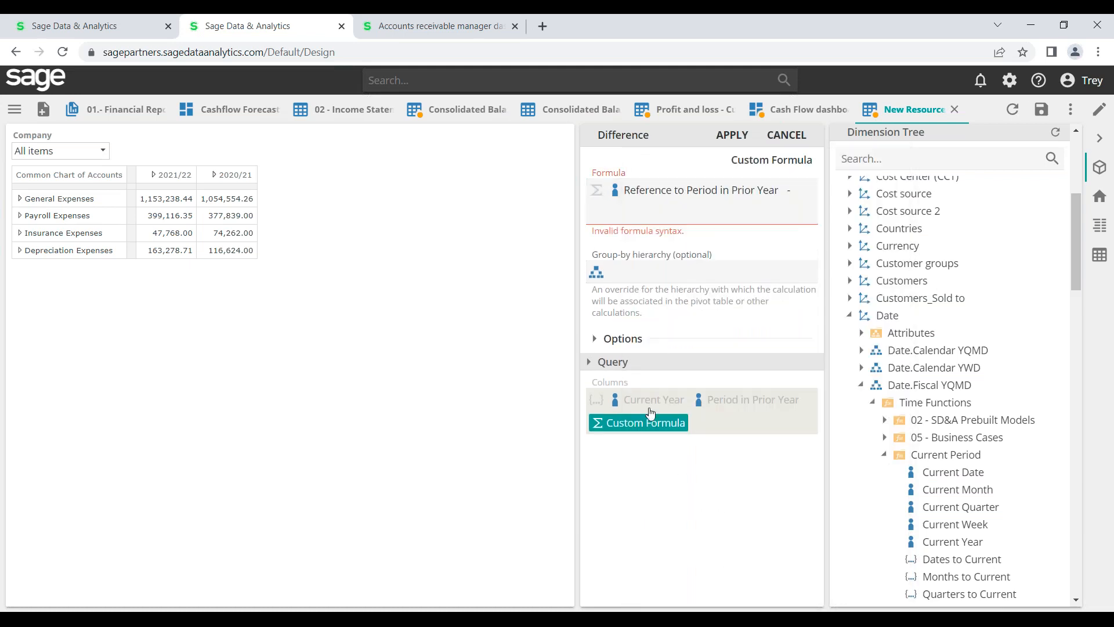
left_click_drag(609, 426, 635, 214)
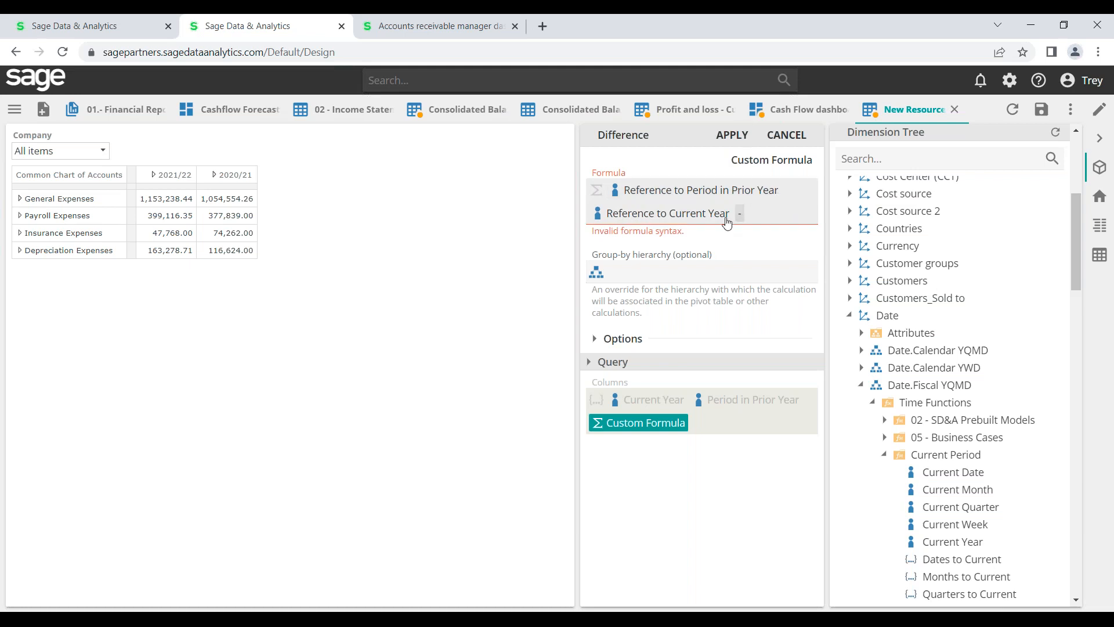
left_click_drag(726, 214, 760, 215)
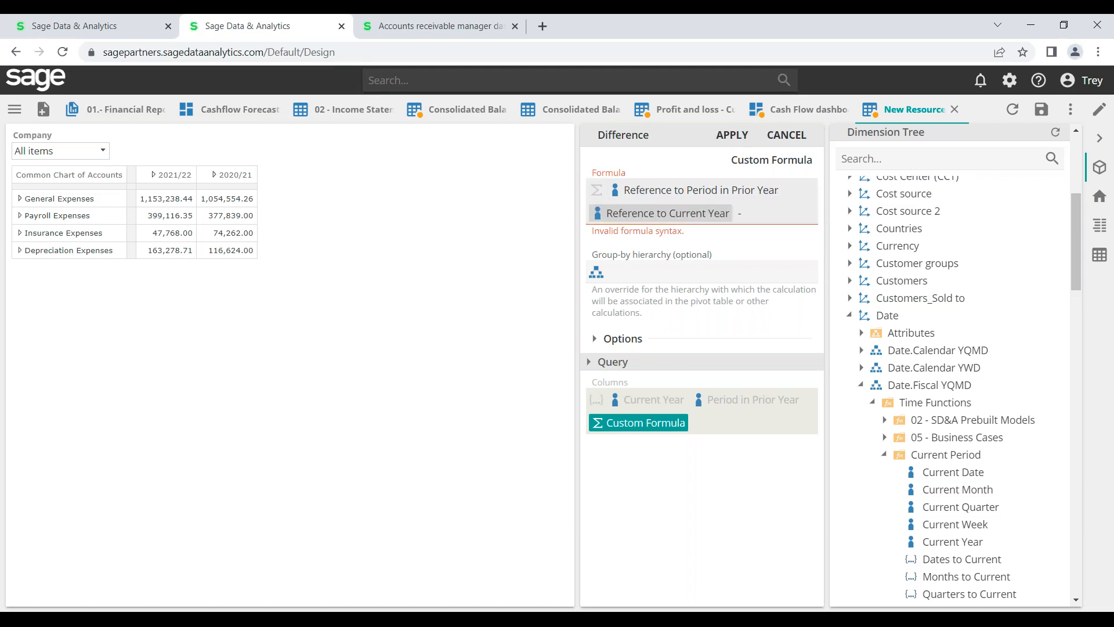
left_click(731, 135)
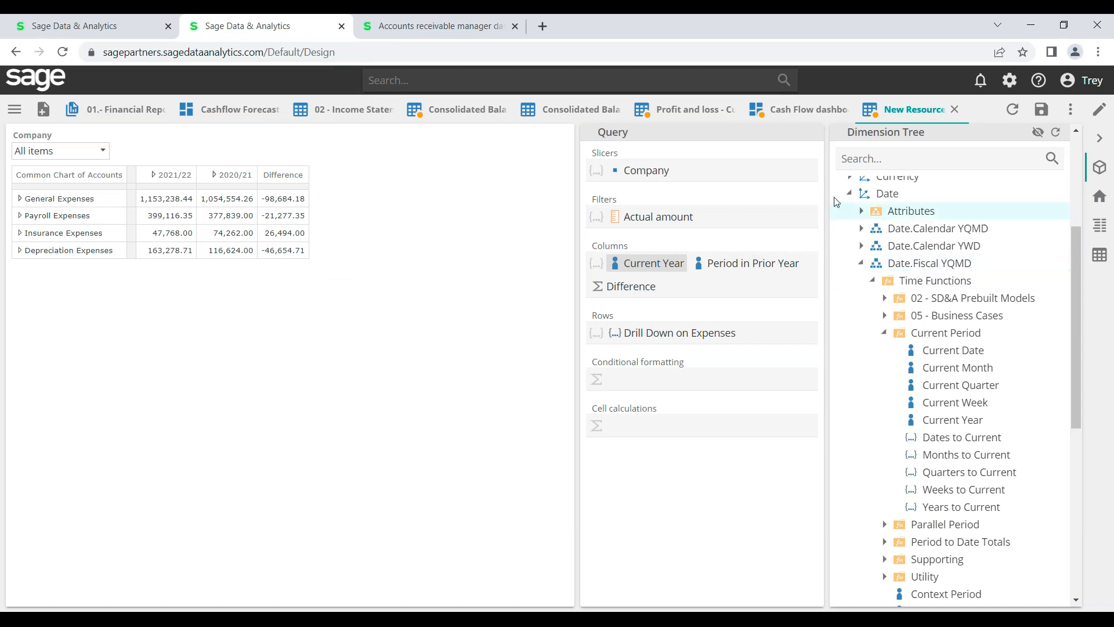
Collapse Date in the tree and turn on the Chart display above the table
left_click(848, 198)
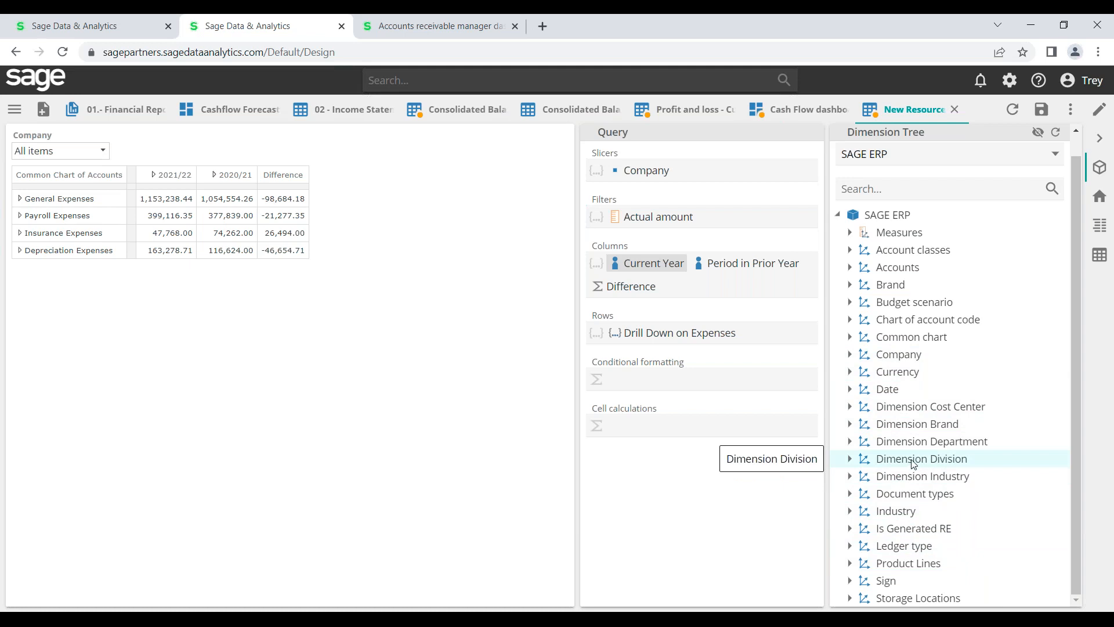
left_click(1099, 198)
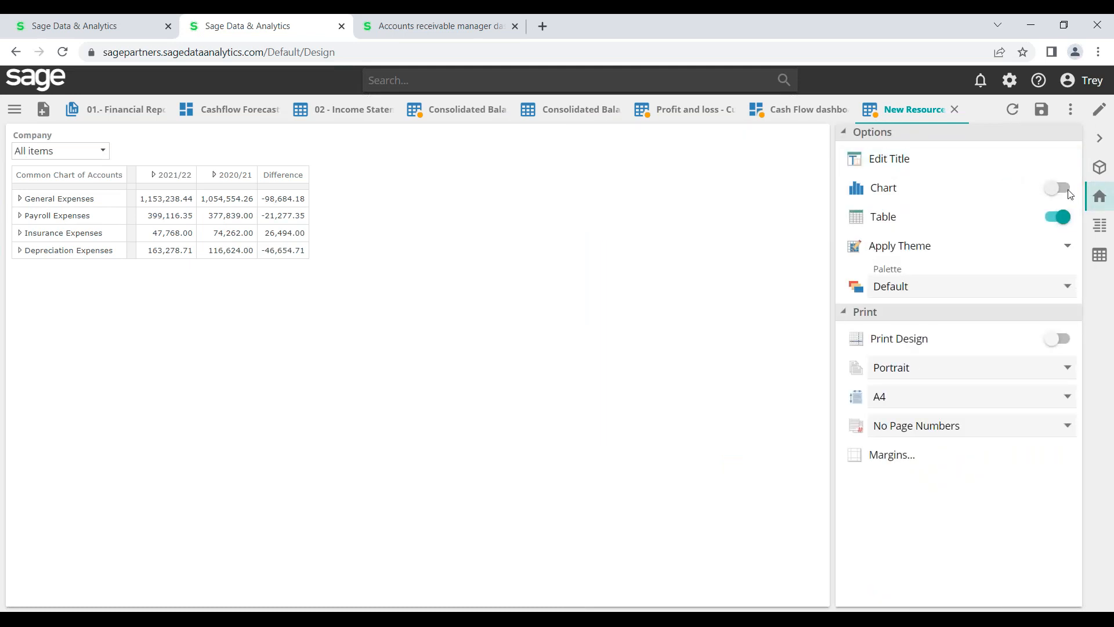
left_click(1065, 188)
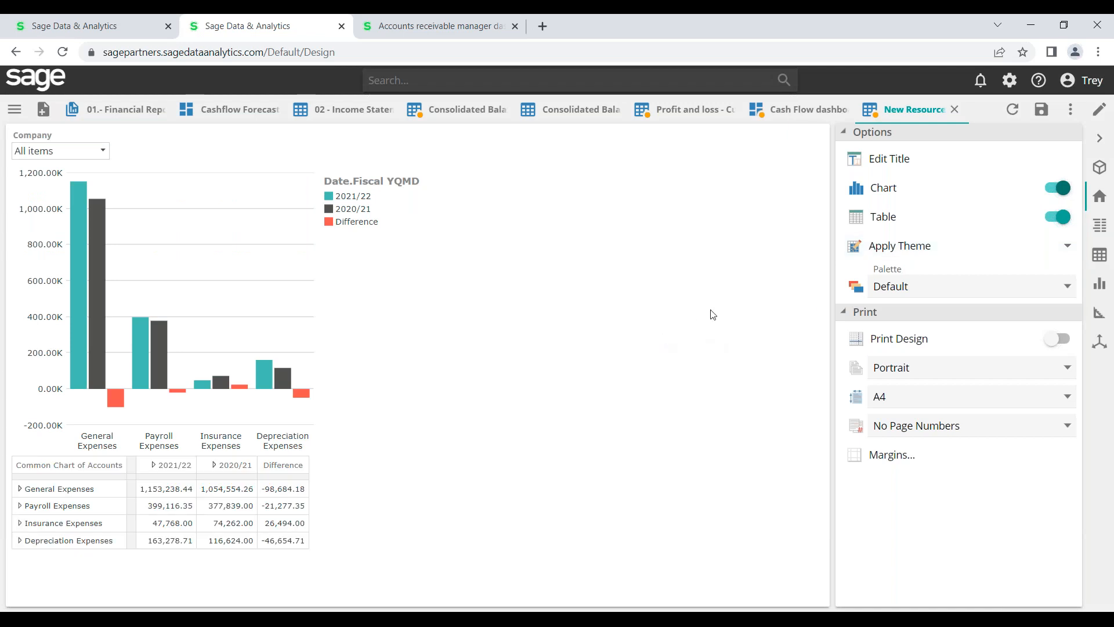
Change the chart type to horizontal bars
left_click(1100, 283)
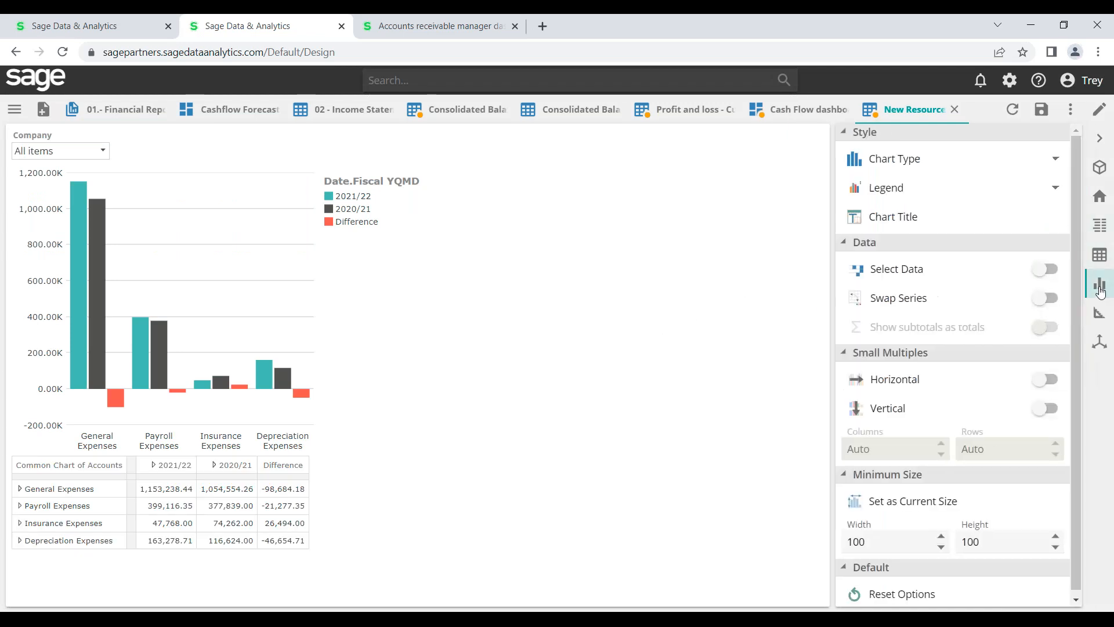
left_click(1050, 159)
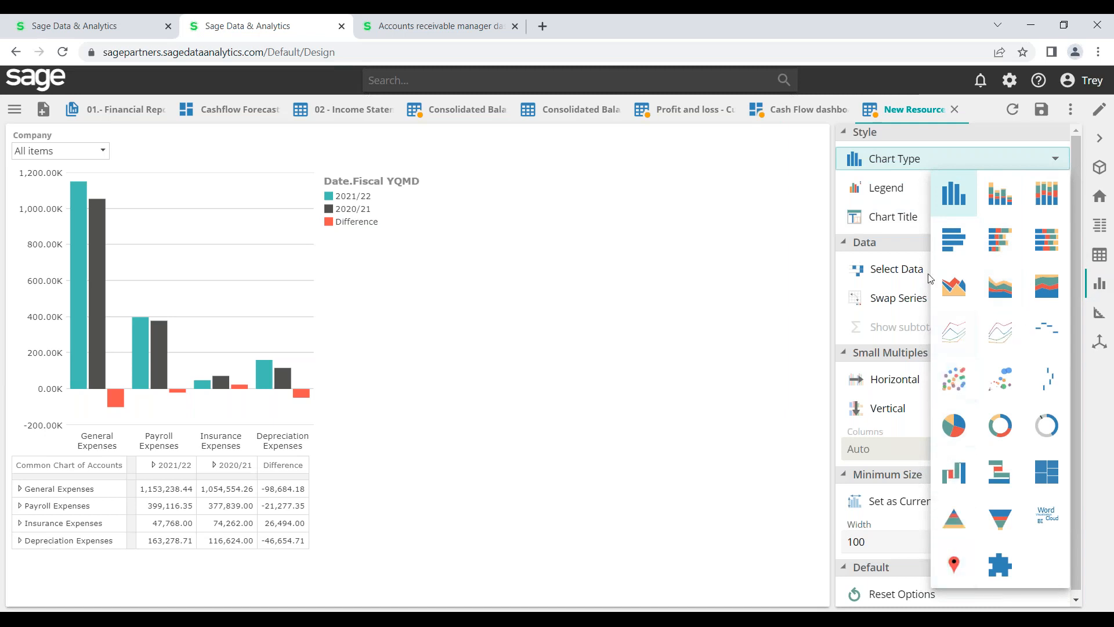
left_click(962, 247)
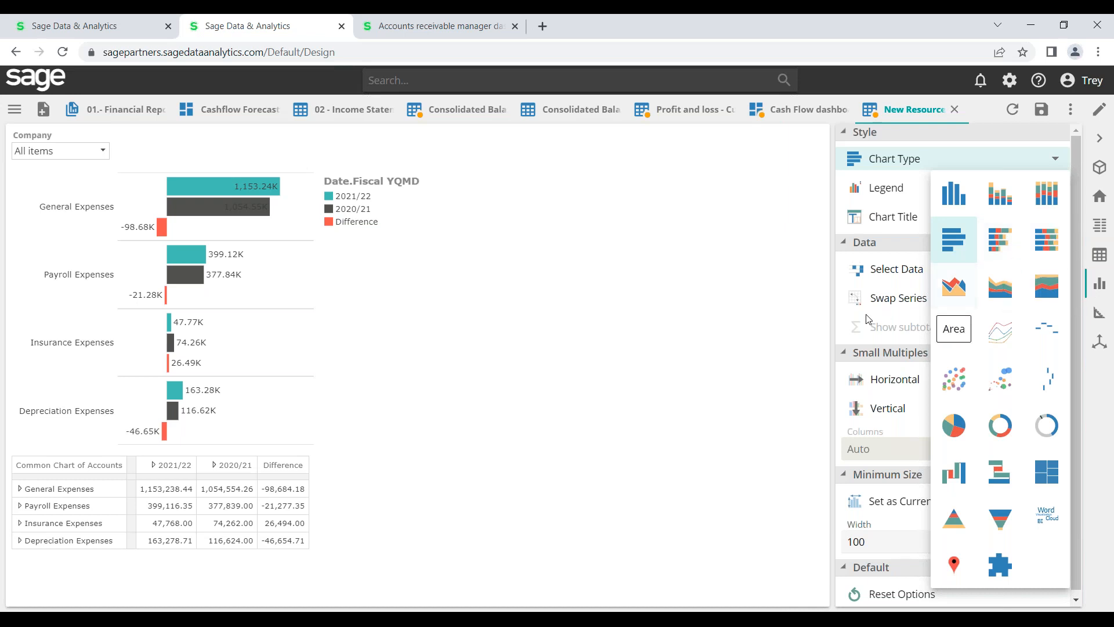
left_click(783, 335)
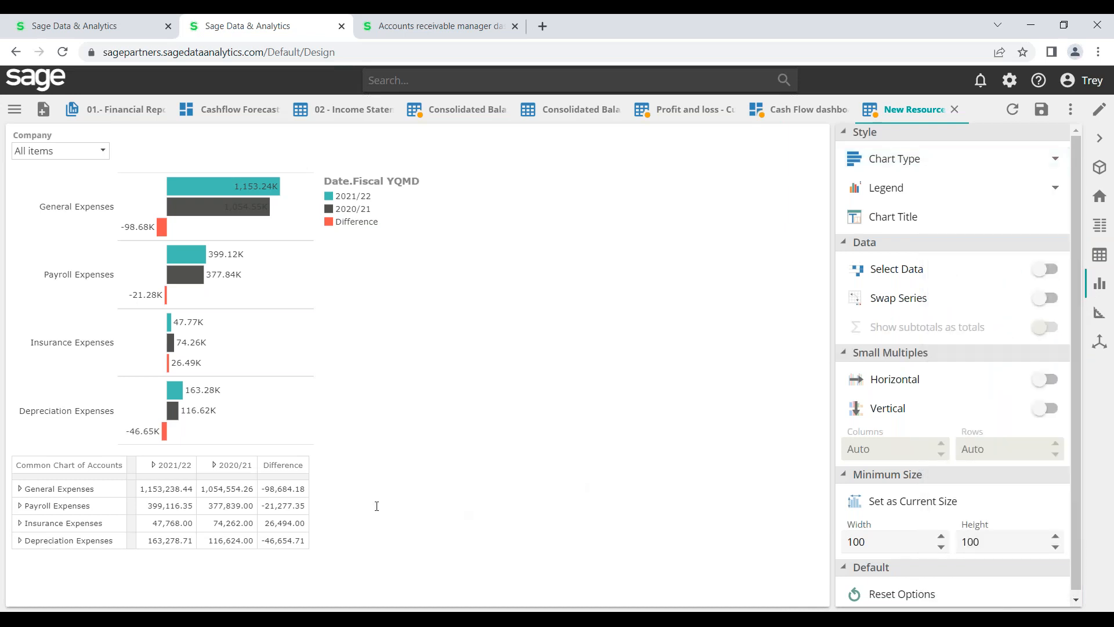
Limit the chart data to the 2021/22 column only
left_click(177, 477)
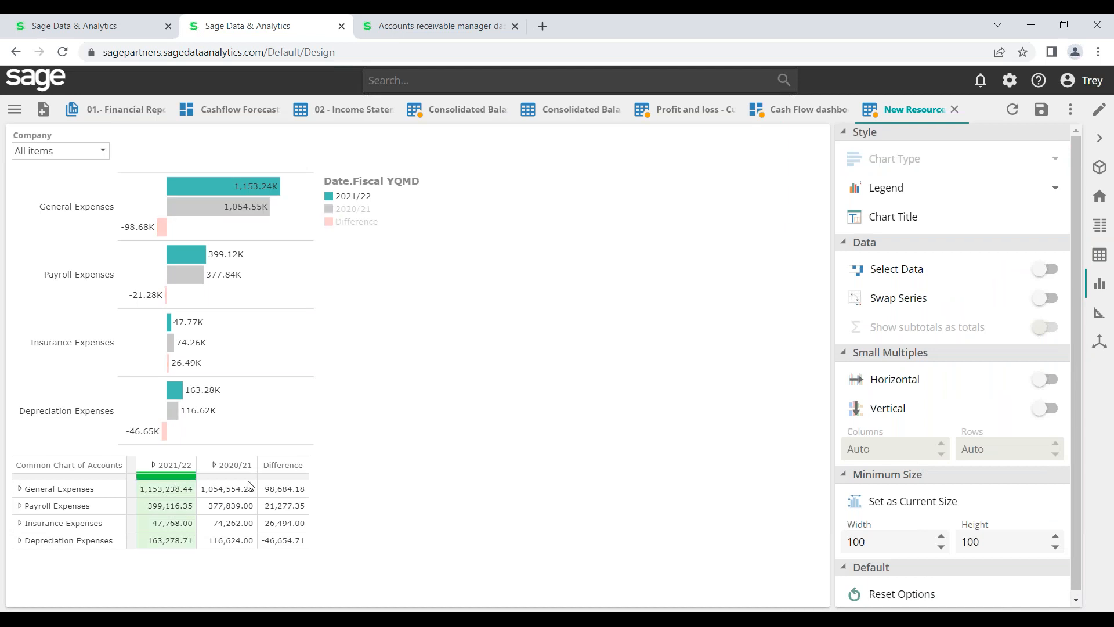
left_click(1052, 271)
left_click(486, 412)
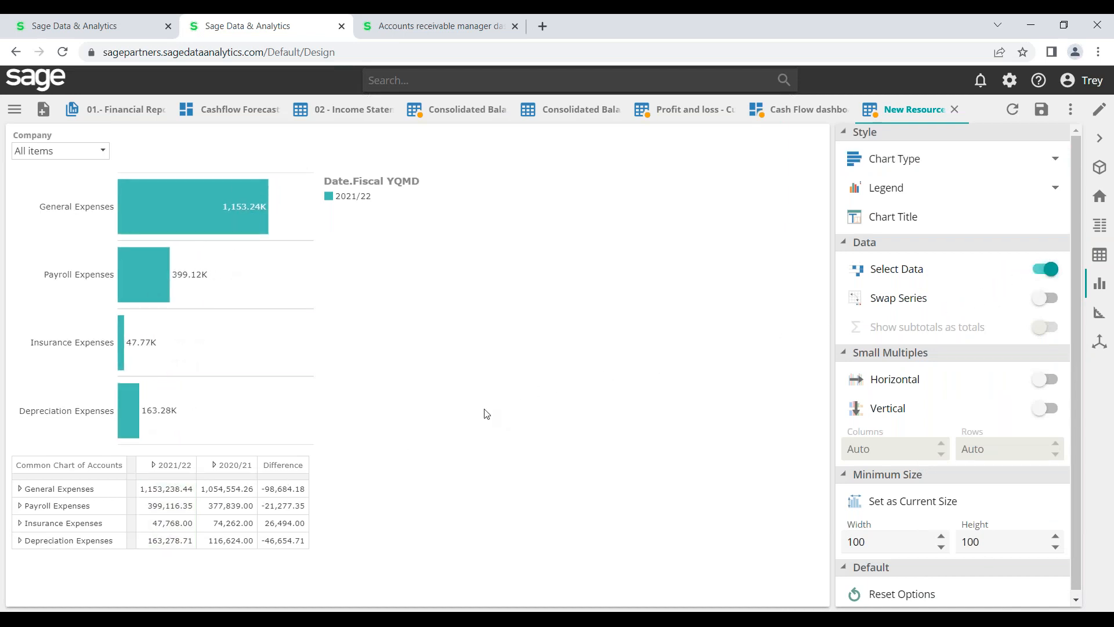
left_click(20, 490)
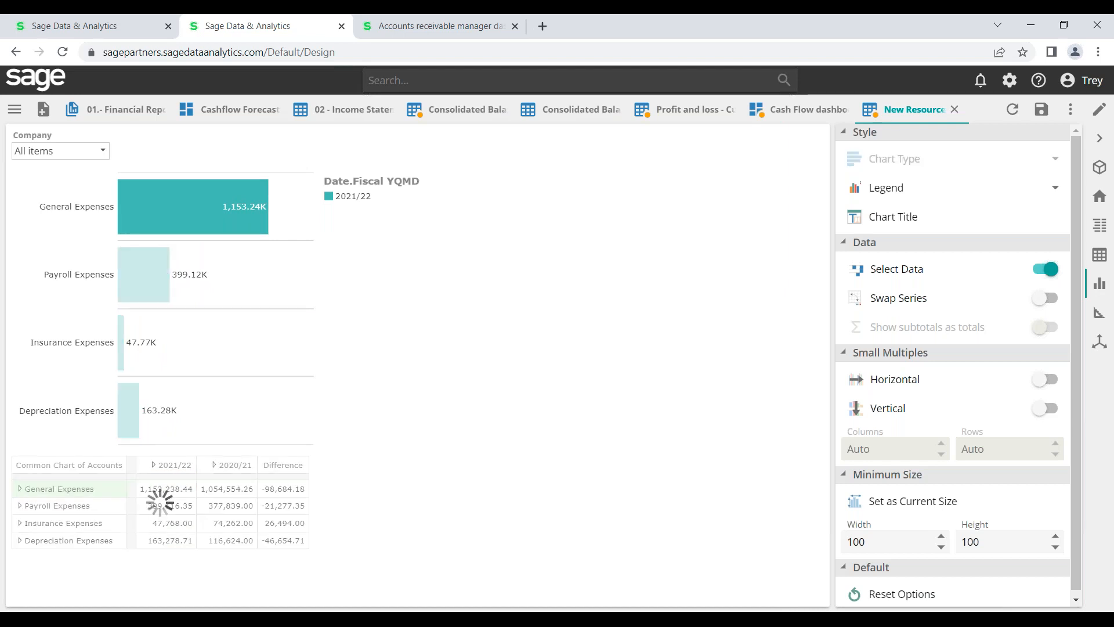
left_click(20, 491)
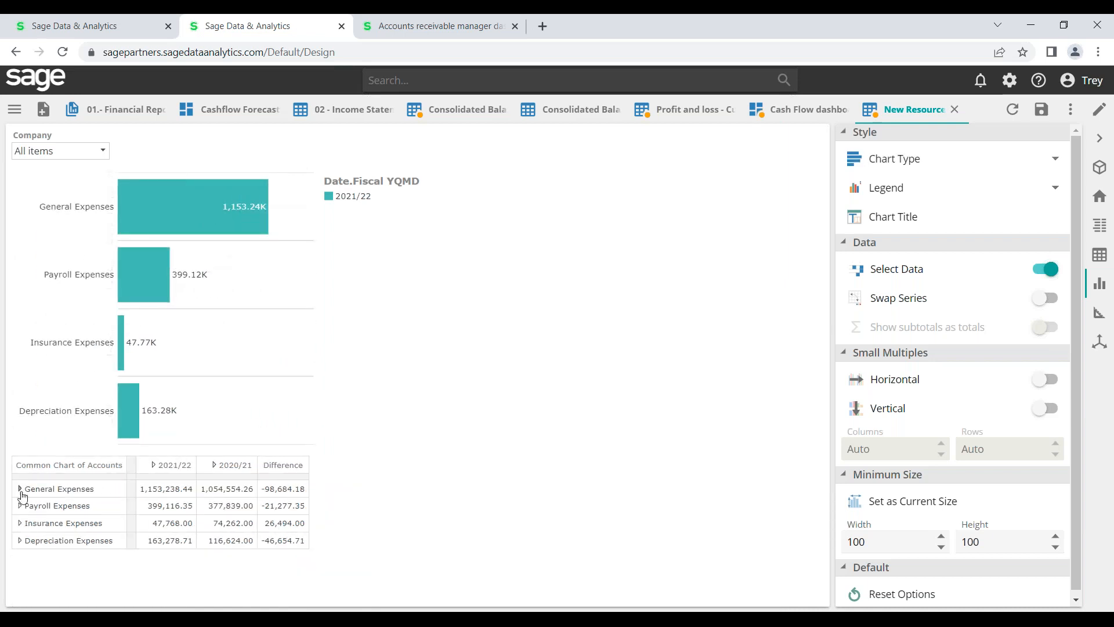
left_click(50, 489)
left_click(21, 491)
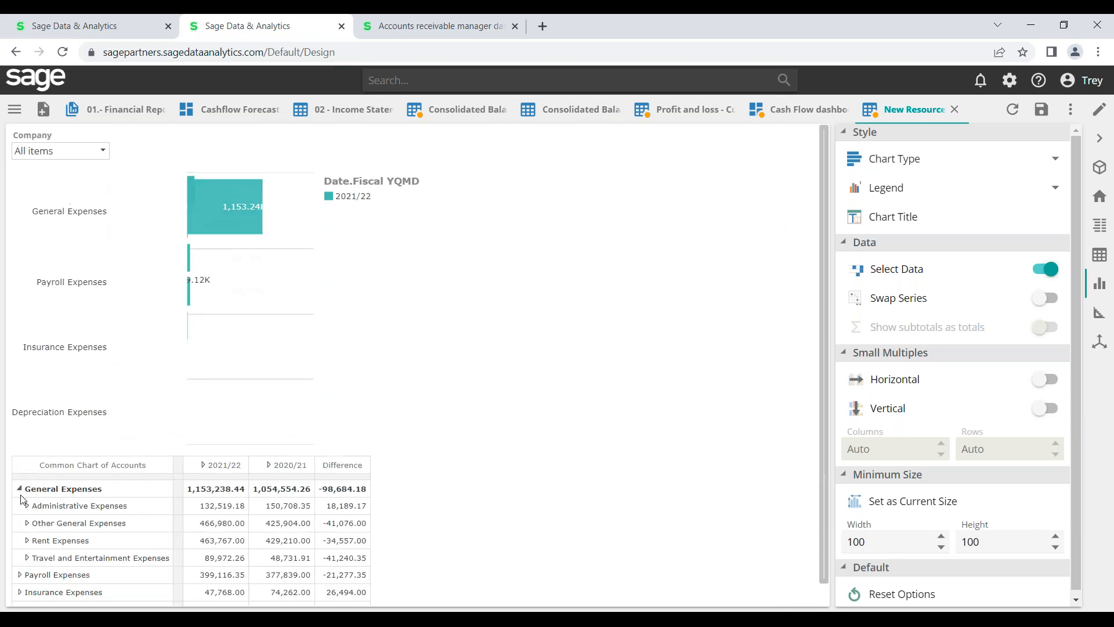
left_click(27, 511)
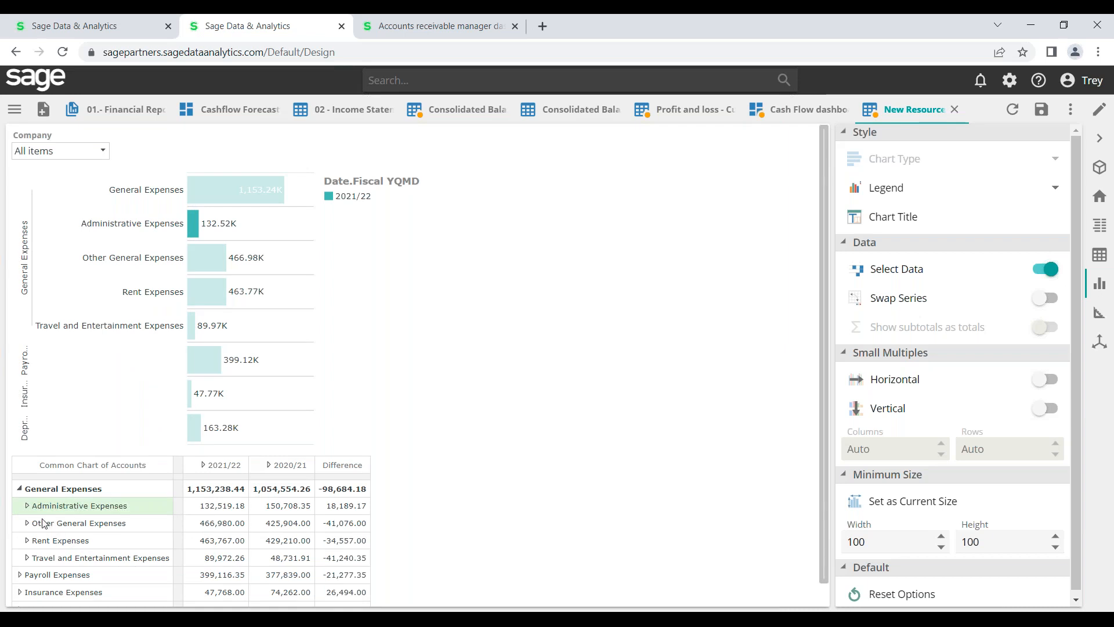
left_click(27, 505)
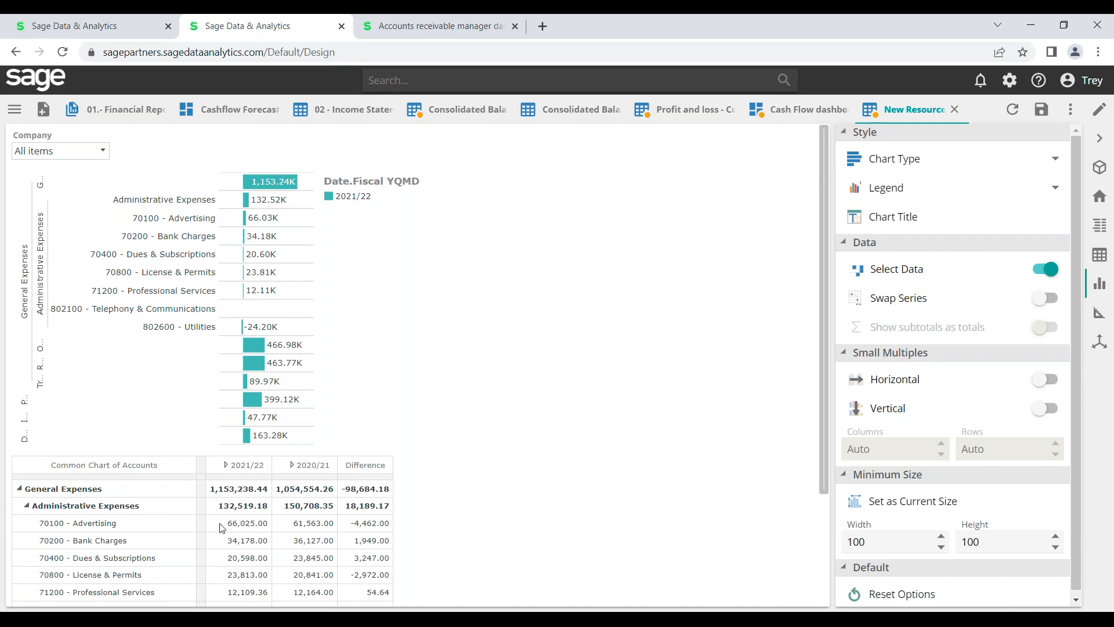
left_click(28, 509)
left_click(27, 510)
left_click(20, 491)
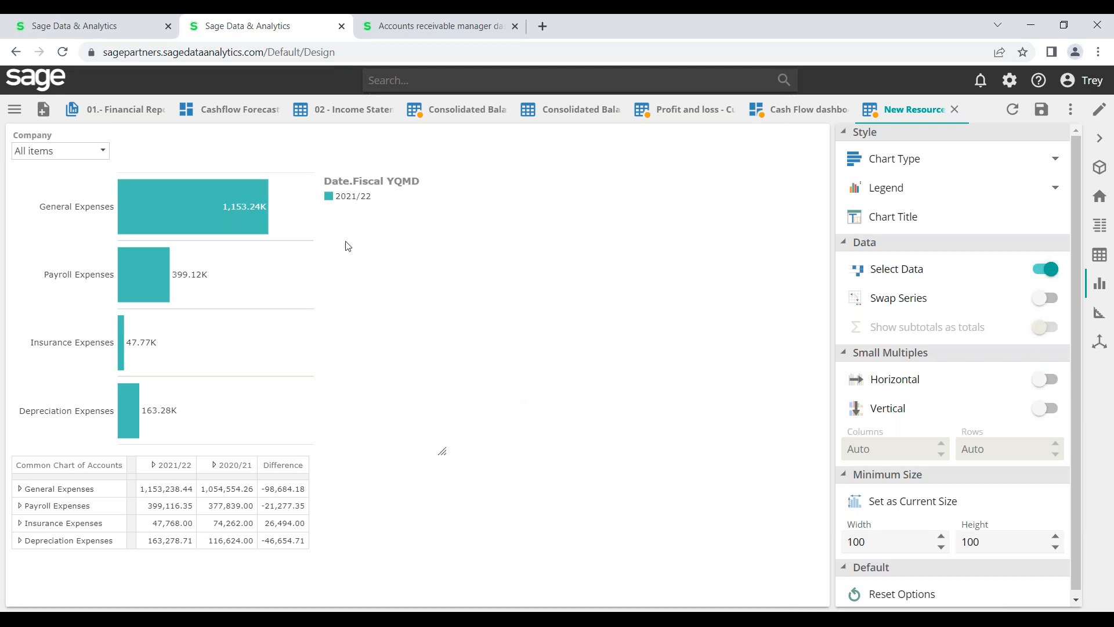
Open the Resource Explorer and expand the Public folder
left_click(14, 110)
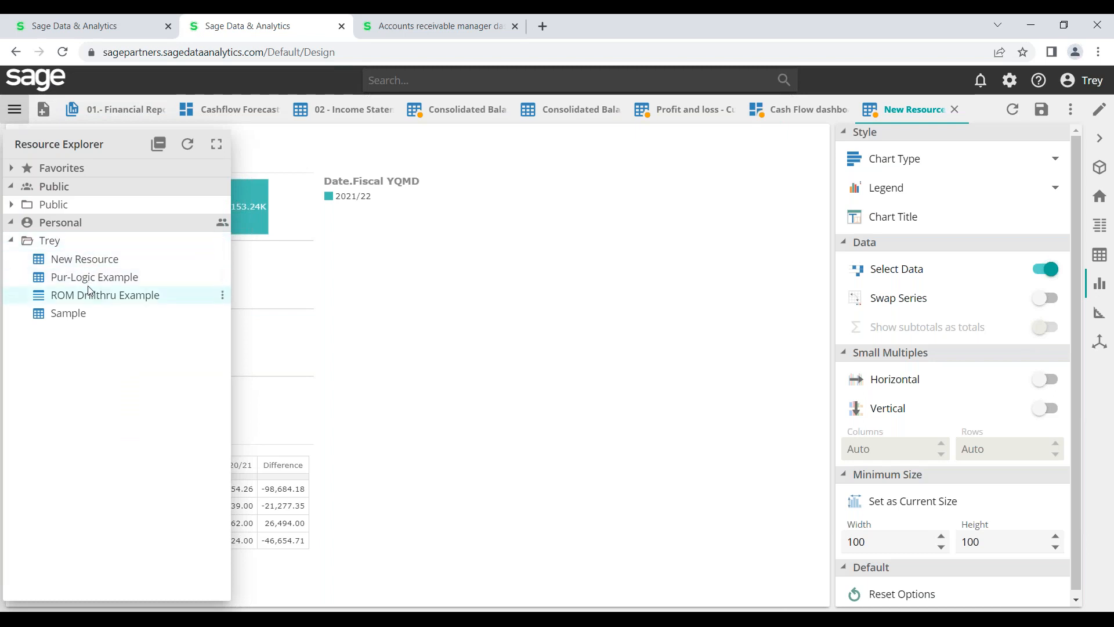
left_click(20, 111)
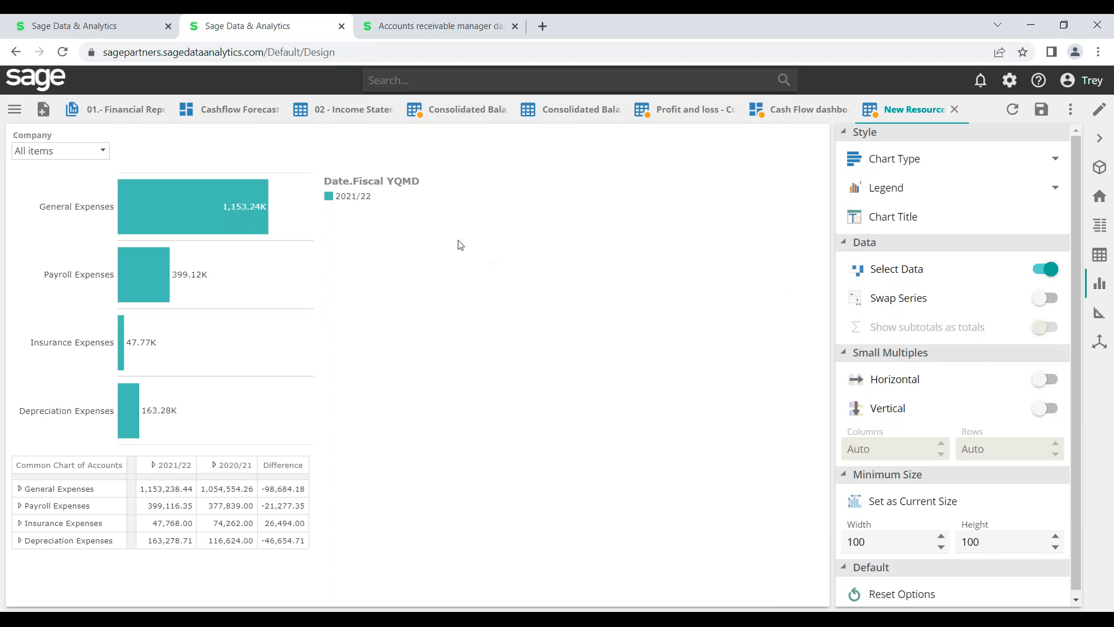
left_click(14, 114)
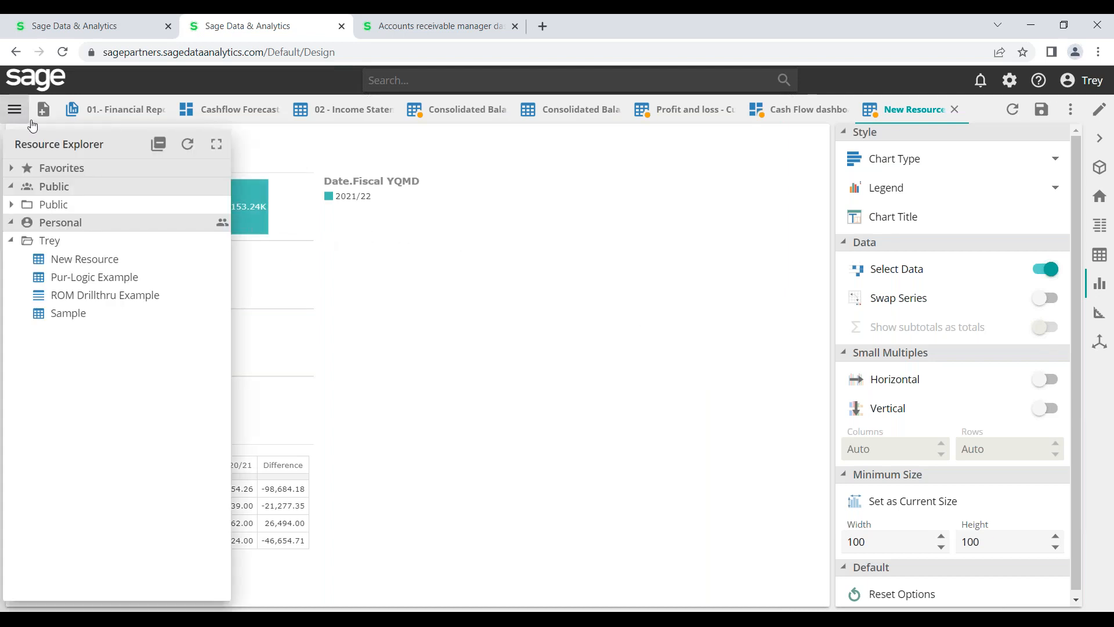
left_click(13, 205)
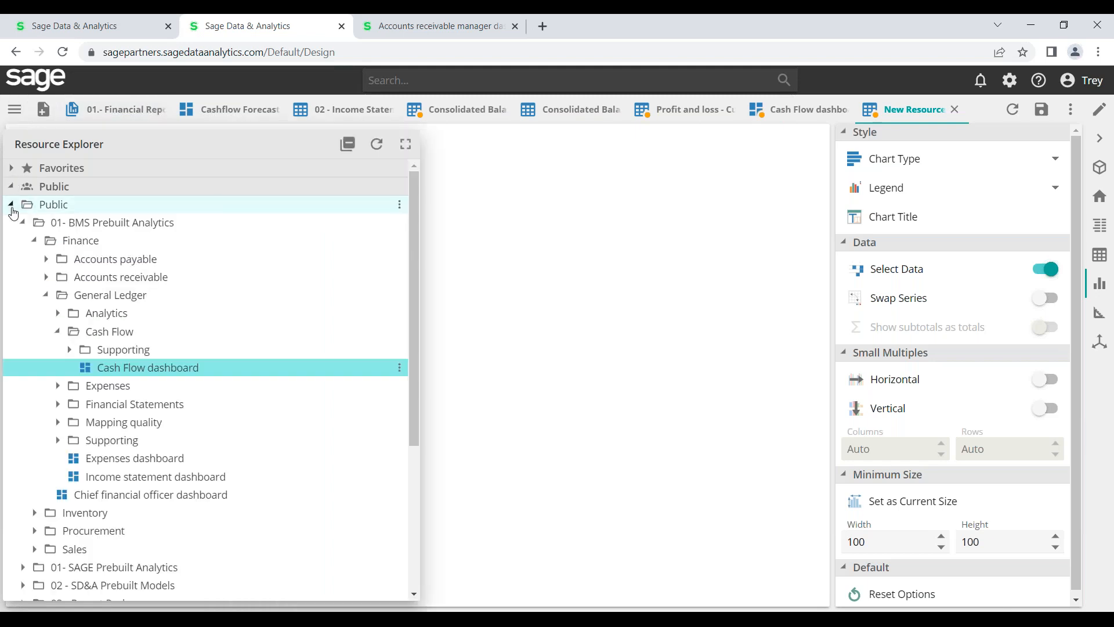
left_click(59, 332)
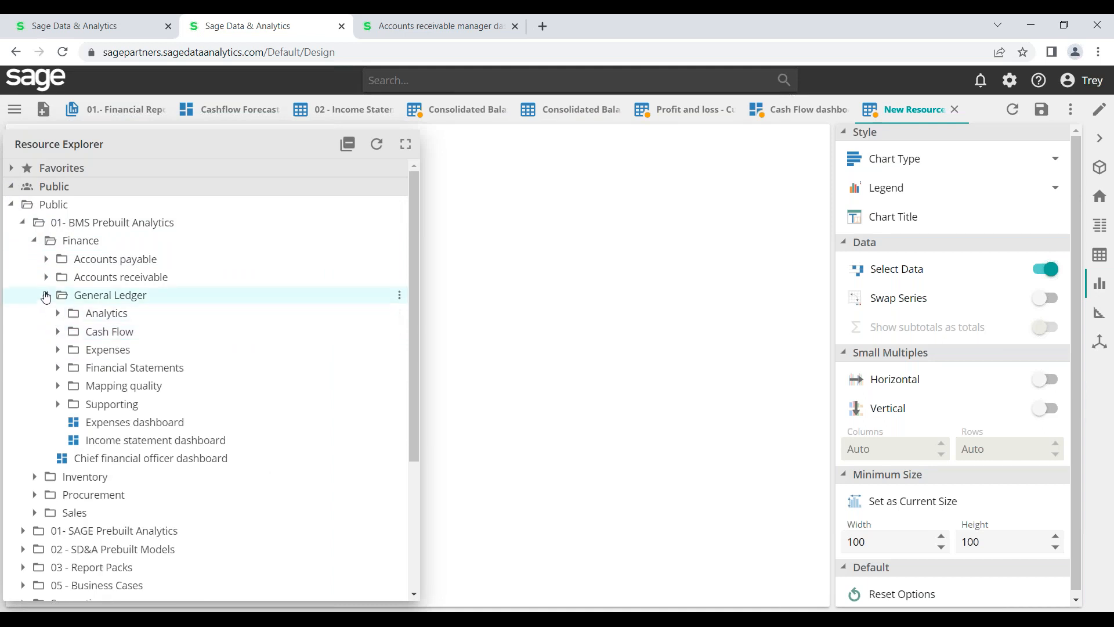
Expand Financial Statements > Statements and open the Trial Balance monthly movement analysis
left_click(57, 368)
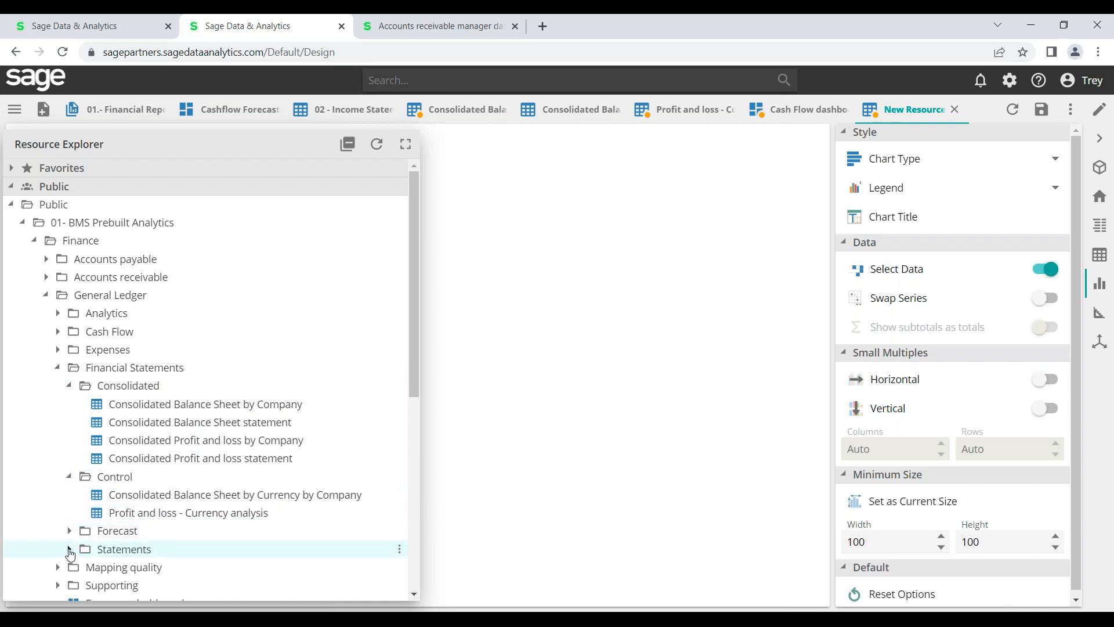
left_click(60, 368)
left_click(59, 370)
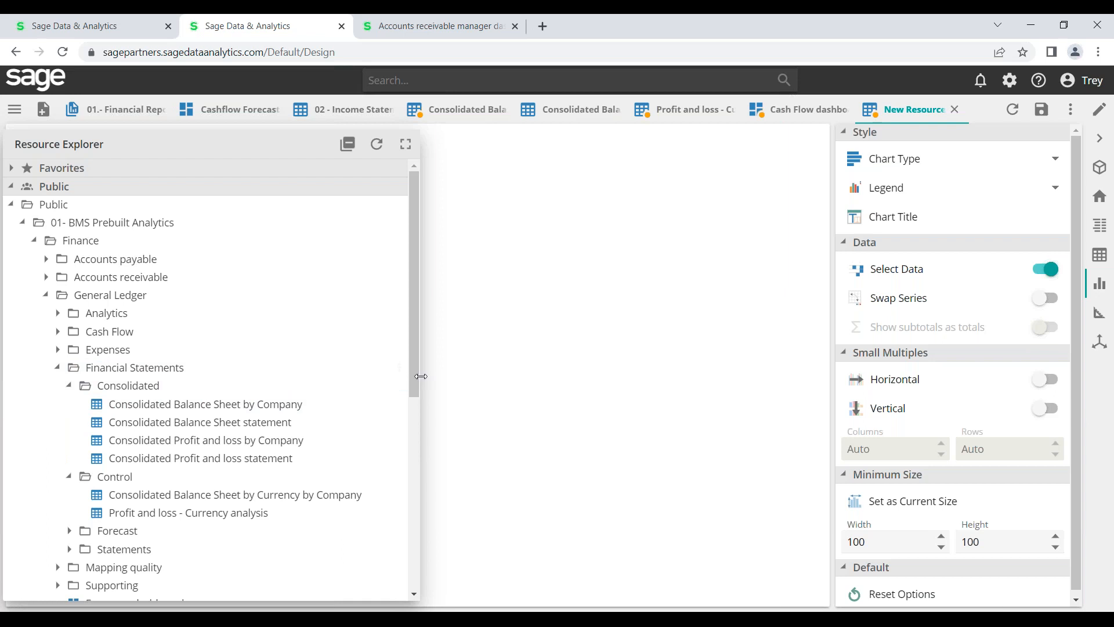
left_click_drag(417, 376, 419, 467)
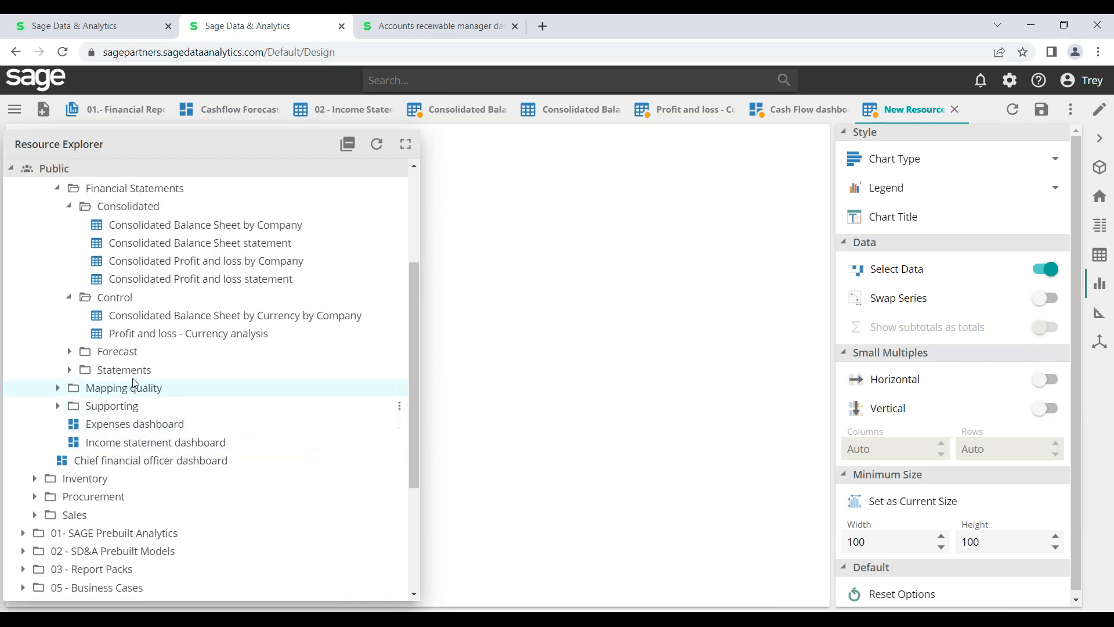
left_click(69, 370)
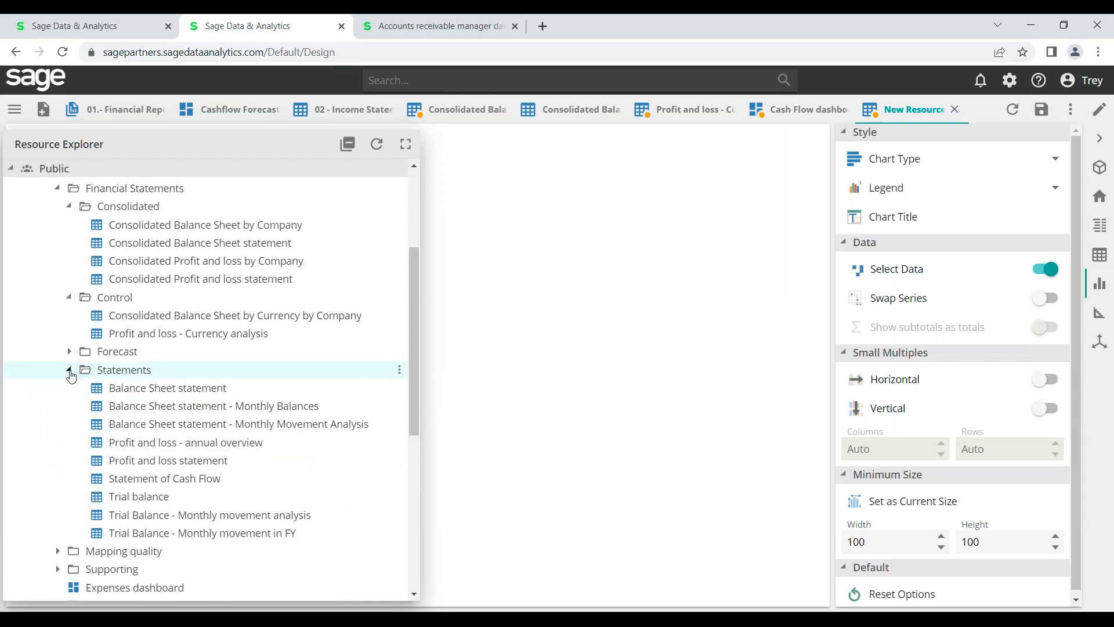
left_click(148, 519)
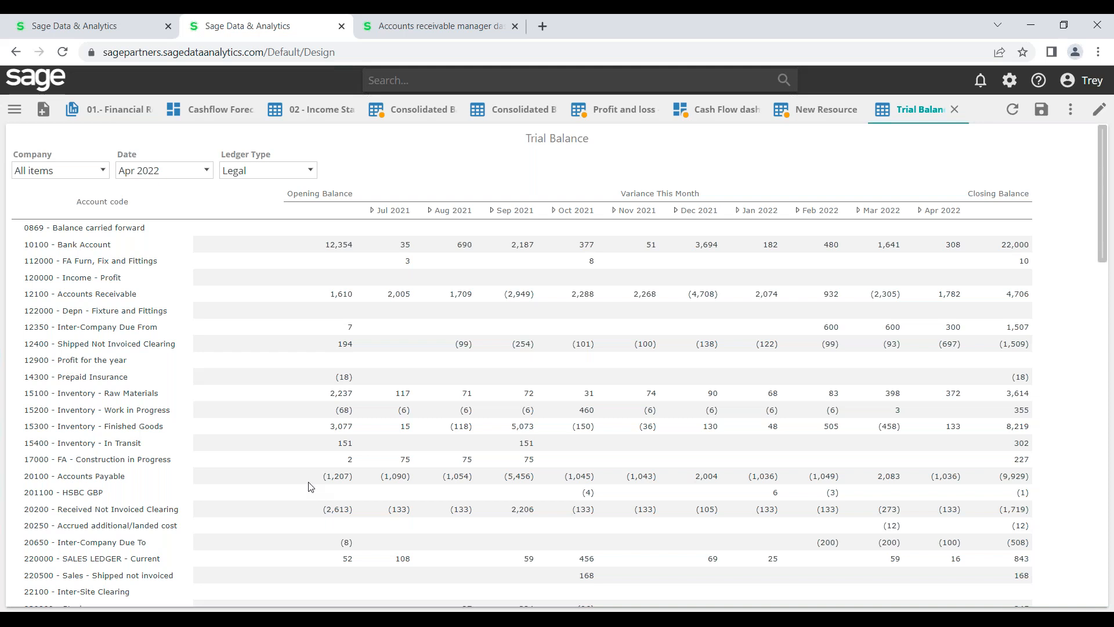
Set the Trial Balance report's Date filter to Nov 2021
left_click(207, 173)
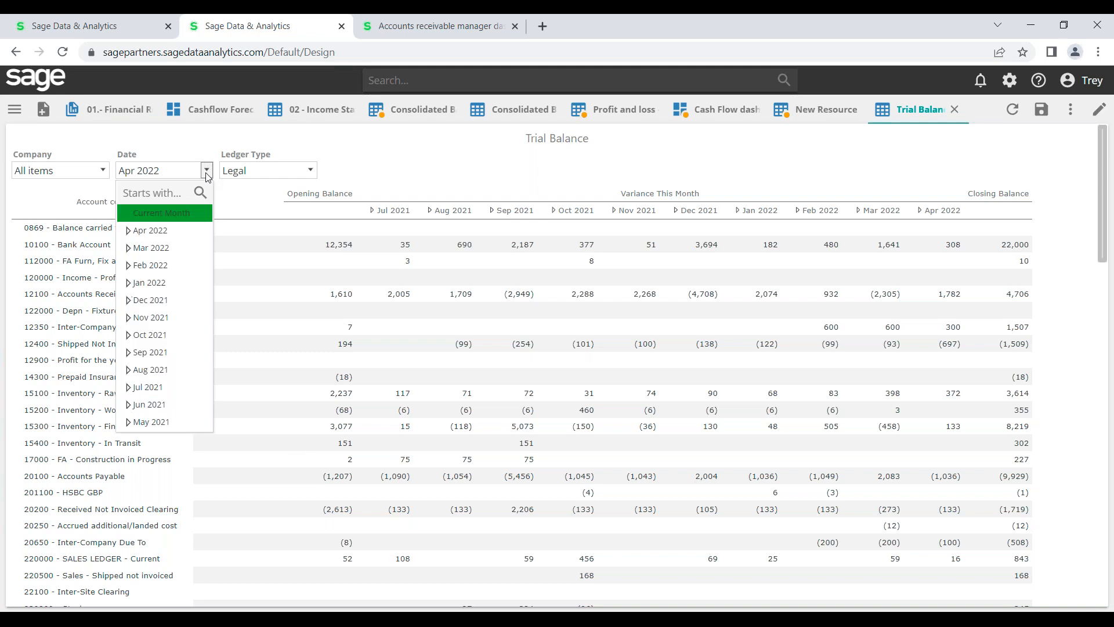
left_click(170, 319)
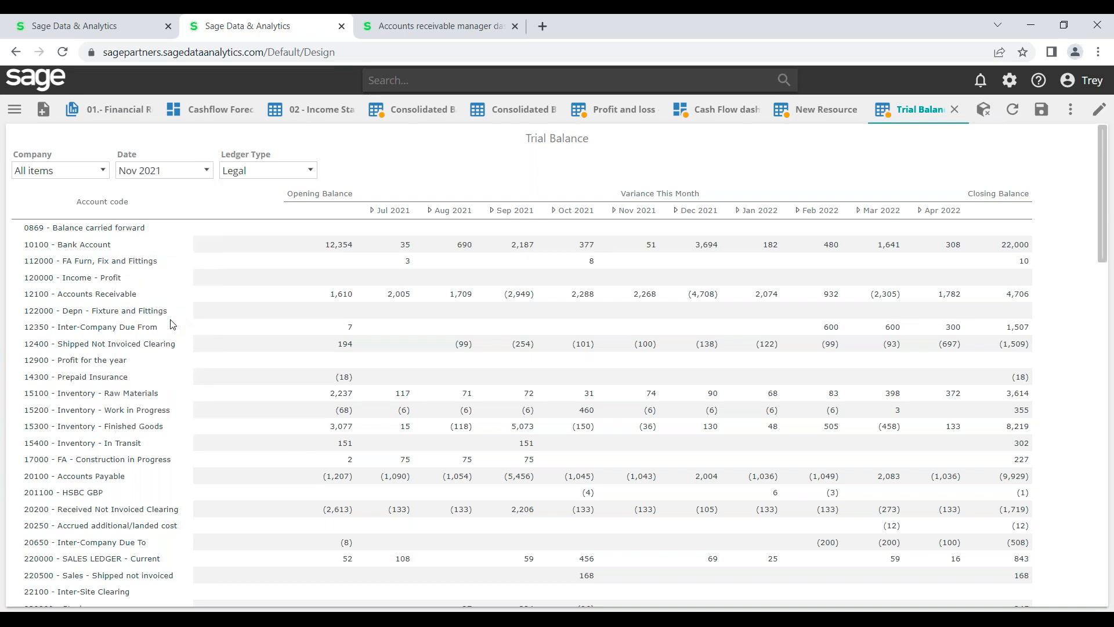